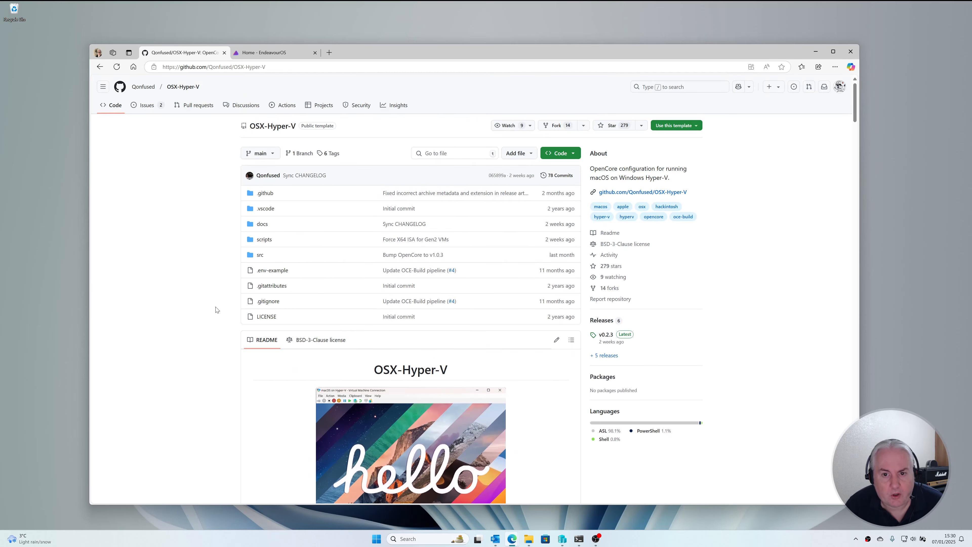
# - View the OSX-Hyper-V repo's clone and Download ZIP options, then bring up the OSX-Hyper-V-main folder
pyautogui.click(569, 154)
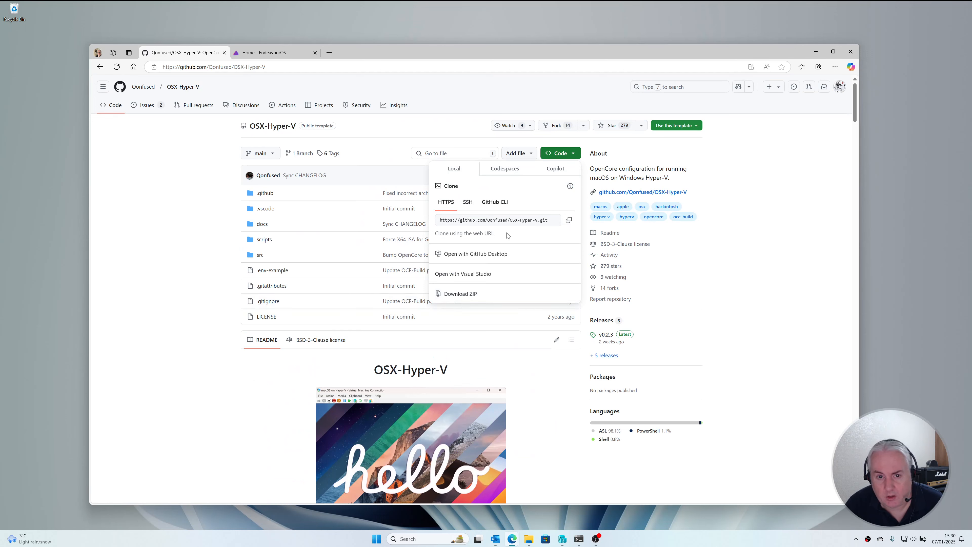
pyautogui.click(167, 352)
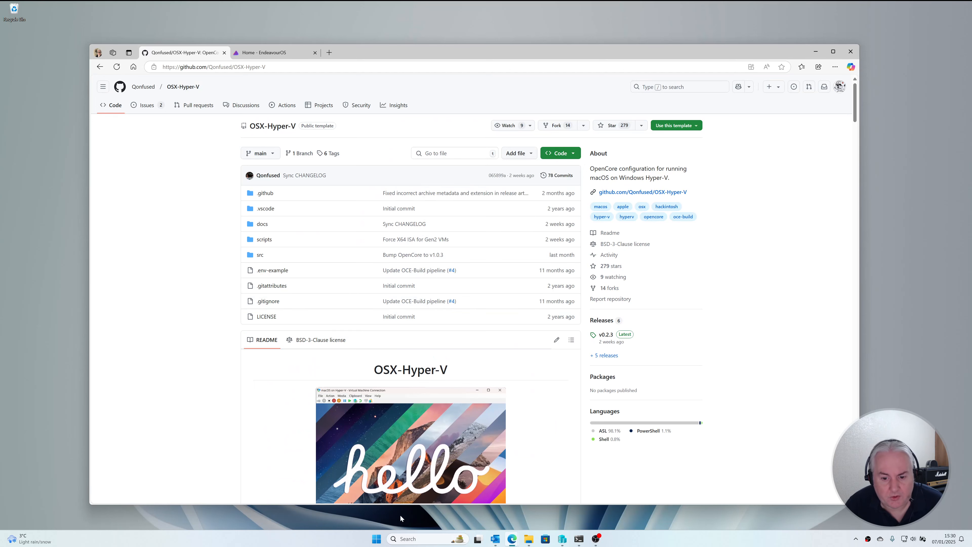
pyautogui.click(528, 538)
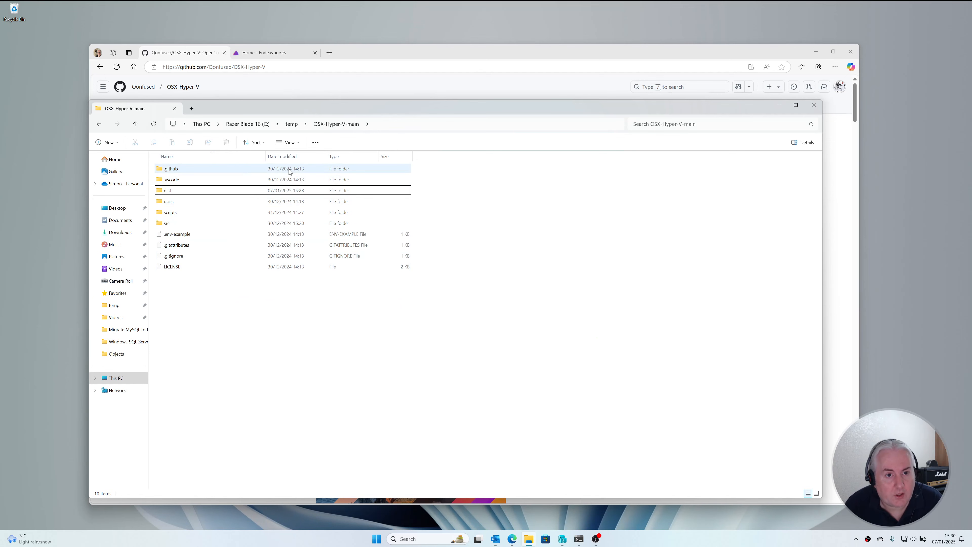
# - Open the scripts folder and read build.ps1 in Notepad, then close it
pyautogui.doubleClick(232, 209)
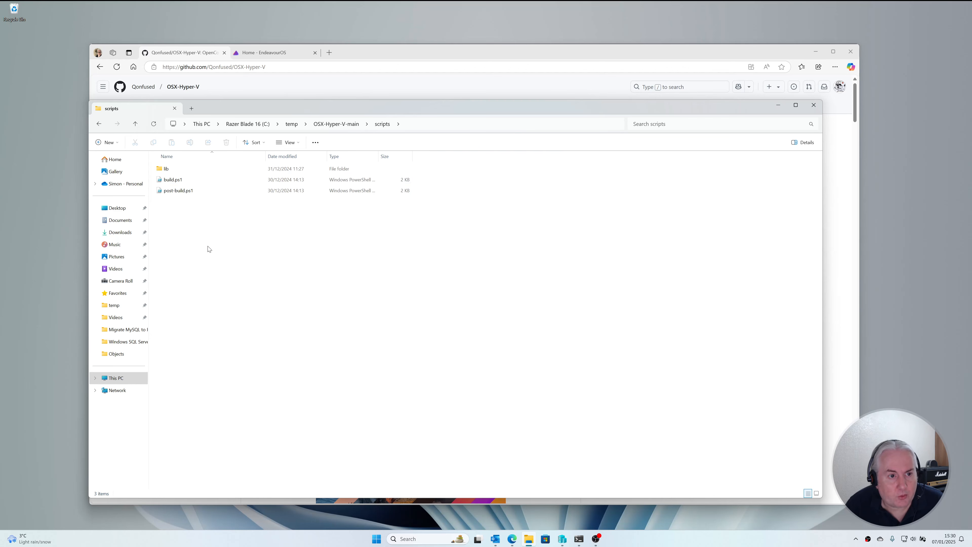
pyautogui.rightClick(176, 181)
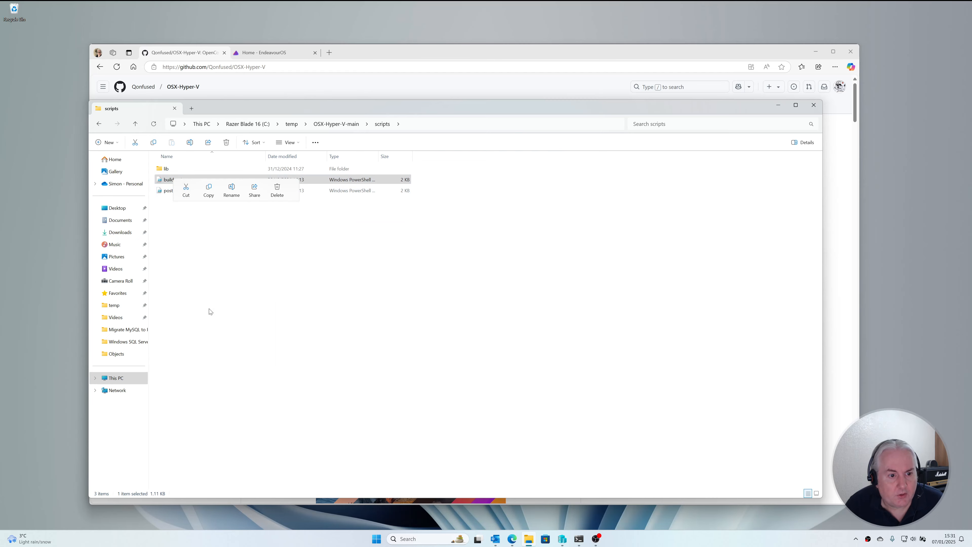
pyautogui.click(209, 309)
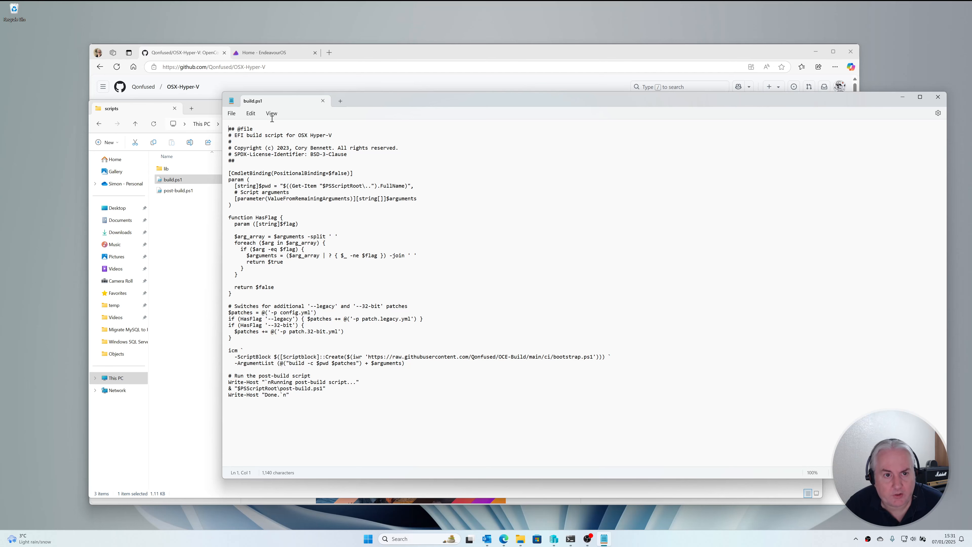
pyautogui.click(323, 101)
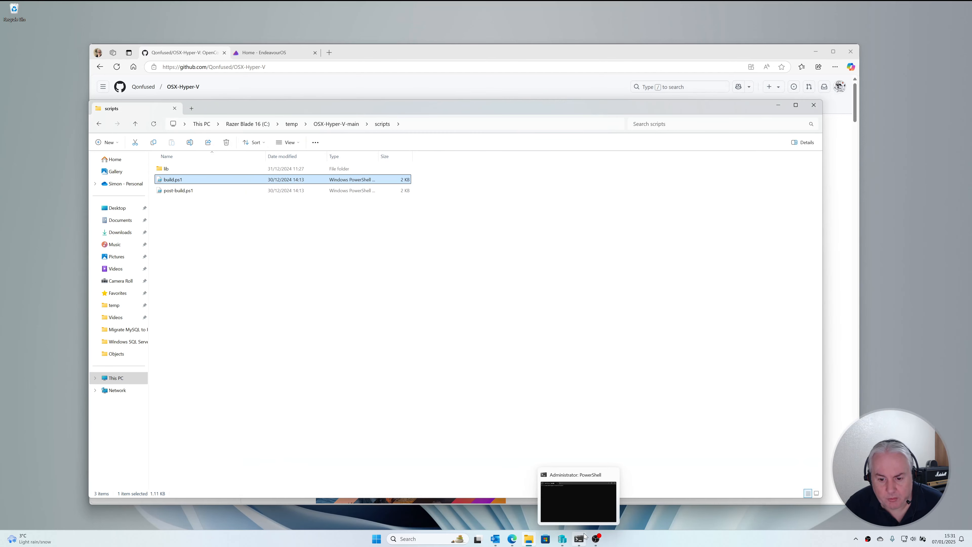
pyautogui.click(580, 538)
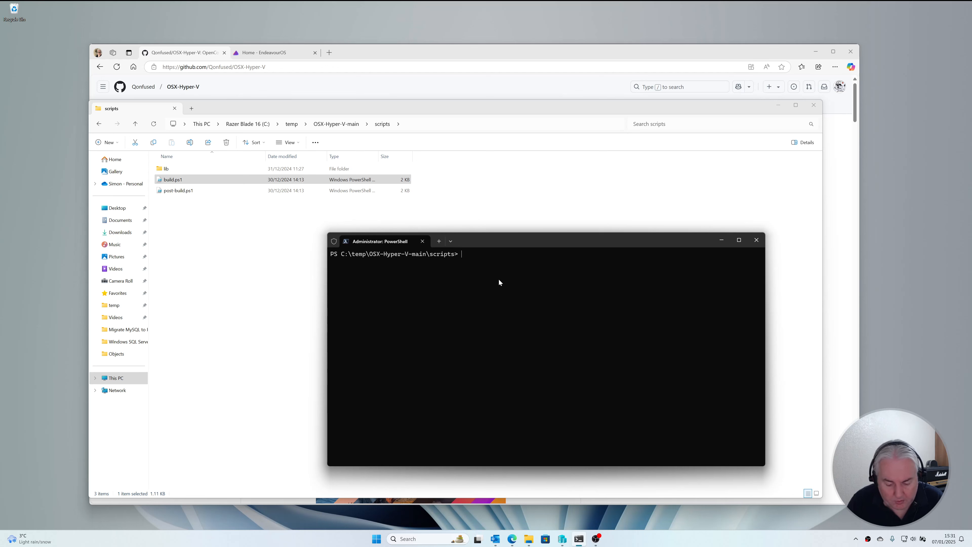
# - Run .\build.ps1 to extract OpenCore 1.0.3 into dist/EFI/OC and update config.plist
pyautogui.write('.\\')
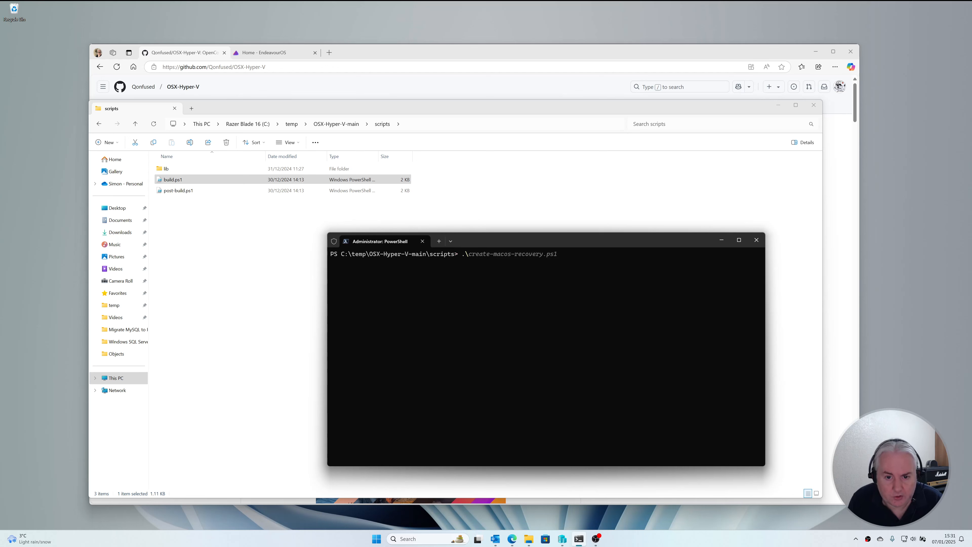
pyautogui.write('build.ps1')
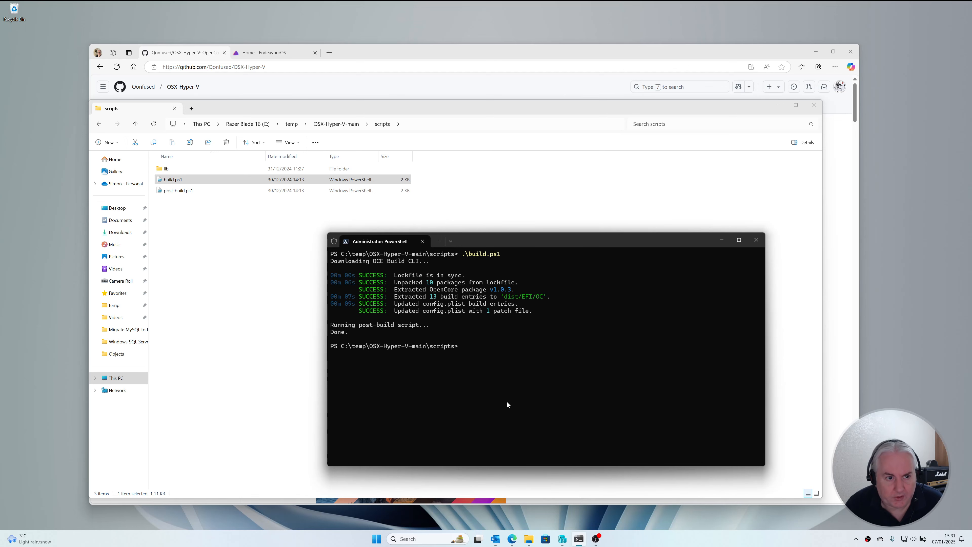
pyautogui.click(263, 226)
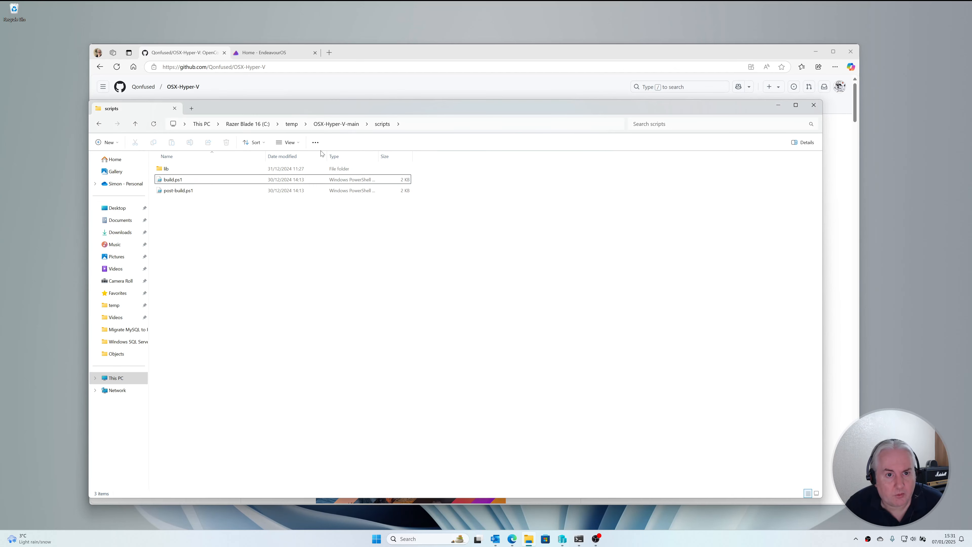
# - Inspect the new EFI output in dist, then open src and bring up config.yml's actions
pyautogui.click(342, 125)
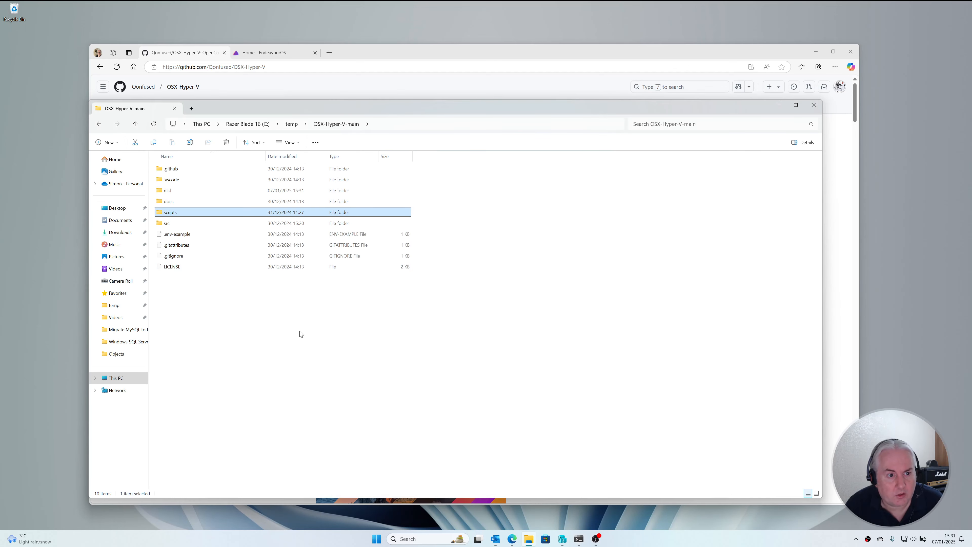
pyautogui.doubleClick(198, 192)
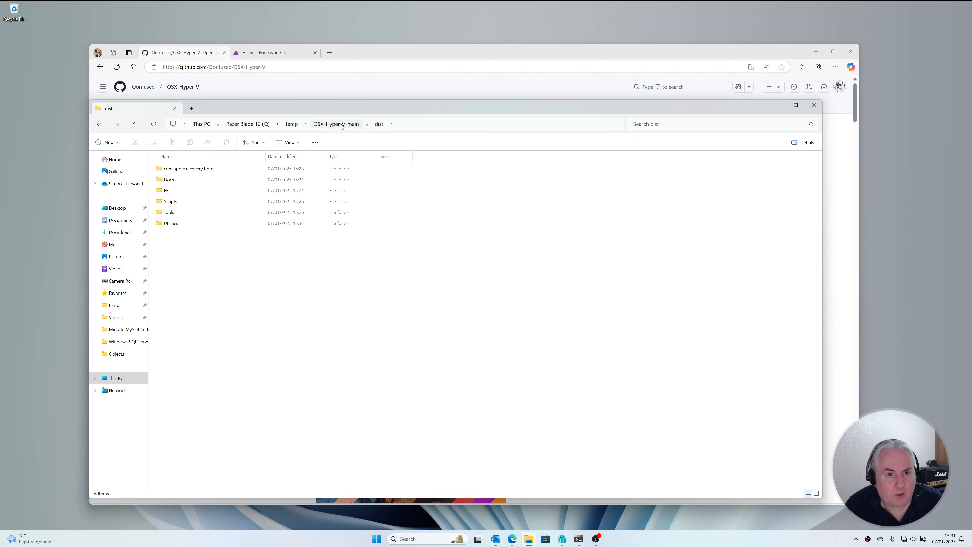
pyautogui.click(164, 190)
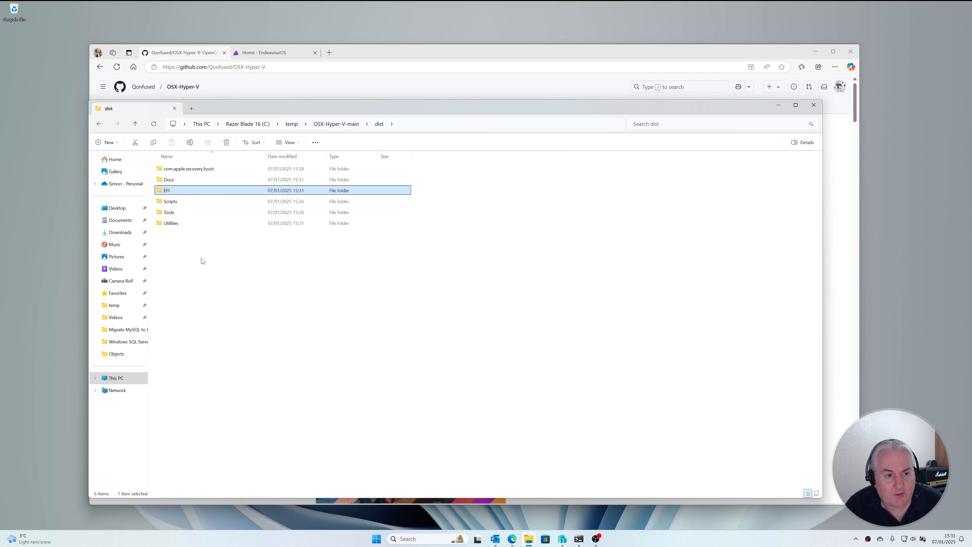
pyautogui.click(323, 126)
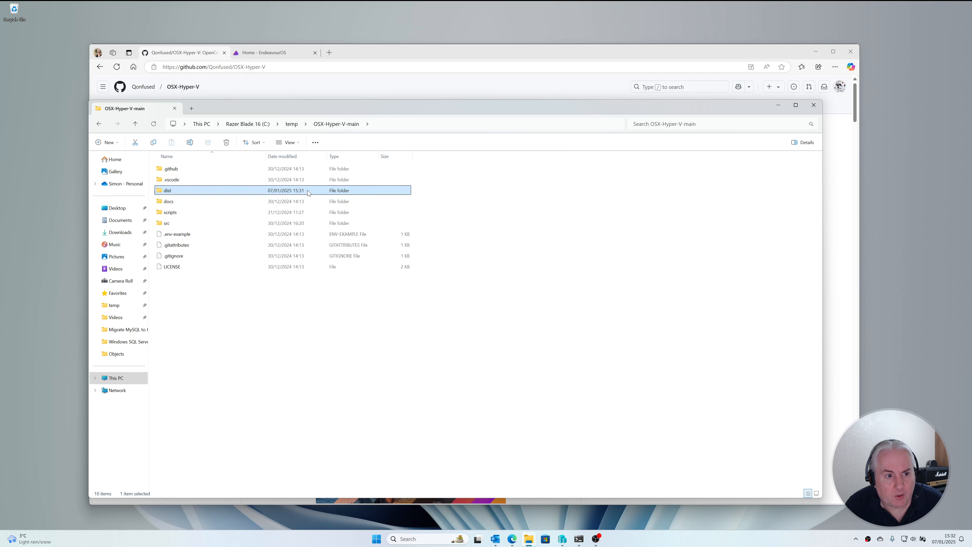
pyautogui.doubleClick(200, 220)
pyautogui.rightClick(183, 225)
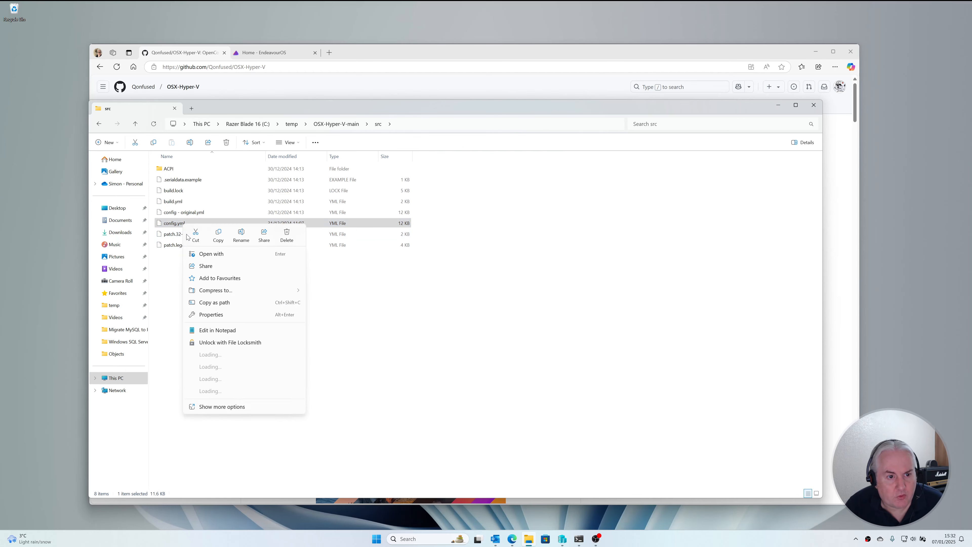
# - Open config.yml in Notepad and select the Comet Lake CPU Plist Fixes block at its end
pyautogui.click(218, 331)
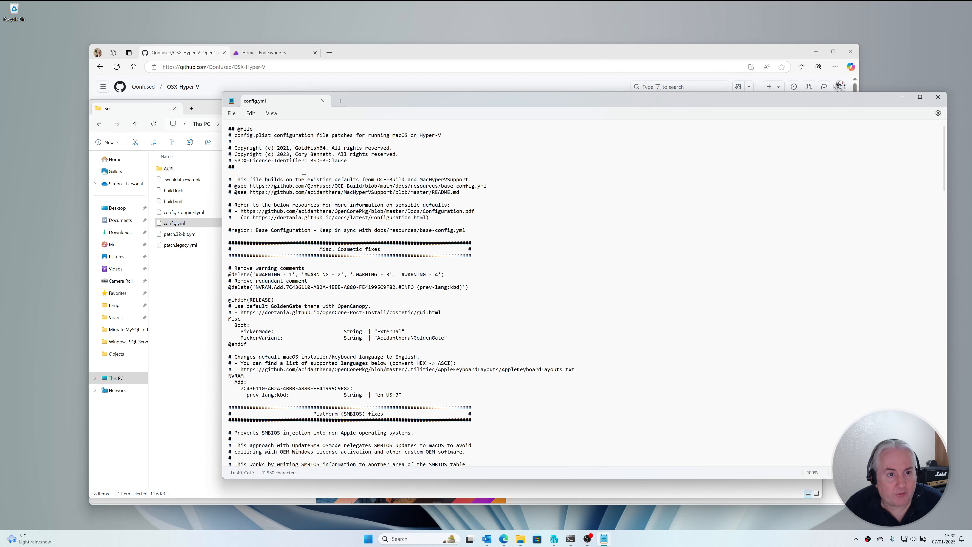
pyautogui.click(469, 359)
pyautogui.scroll(-2, 469, 356)
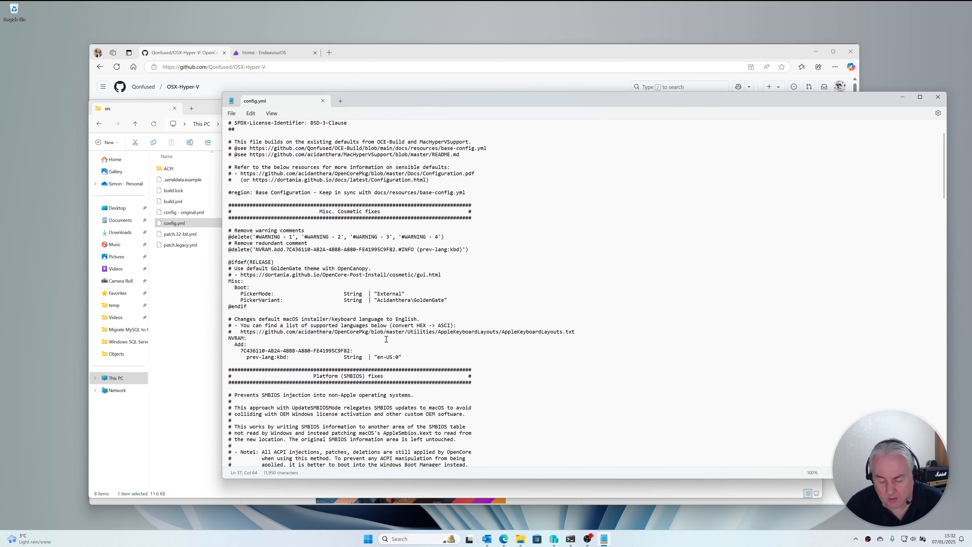
pyautogui.hotkey('ctrl', 'End')
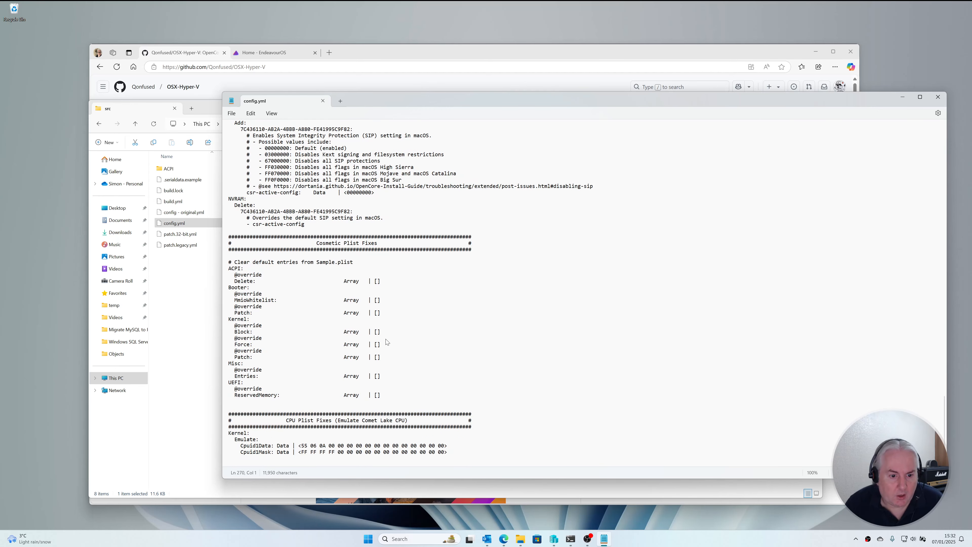
pyautogui.moveTo(502, 459); pyautogui.dragTo(212, 415)
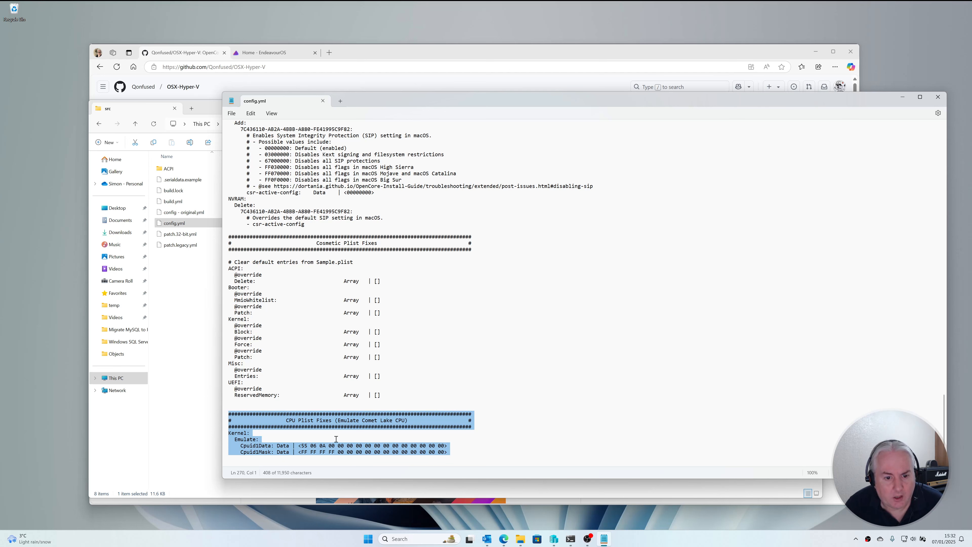
pyautogui.moveTo(479, 454); pyautogui.dragTo(210, 419)
# - Confirm config.yml matches the README's Comet Lake CPUID patch, then close it and minimise the browser
pyautogui.click(233, 503)
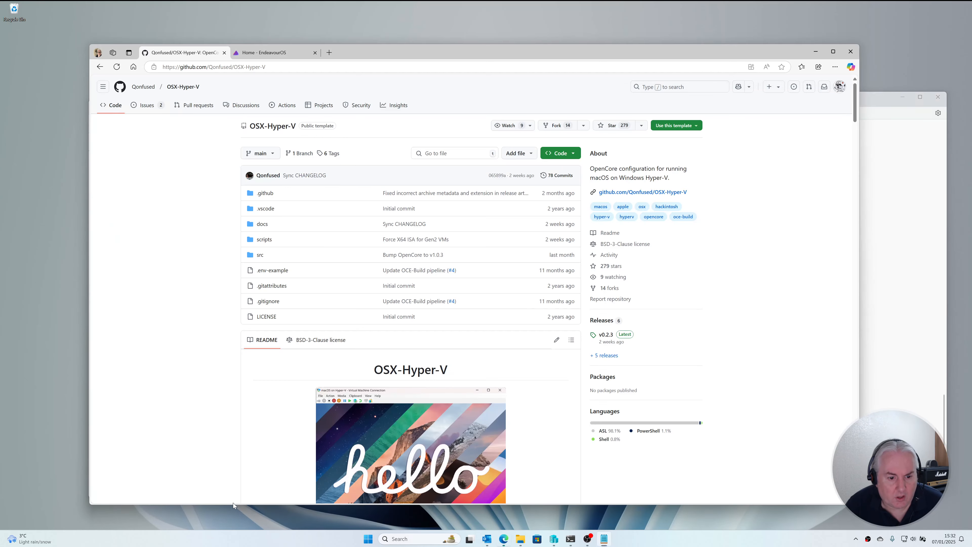
pyautogui.scroll(-20, 215, 383)
pyautogui.scroll(-20, 213, 358)
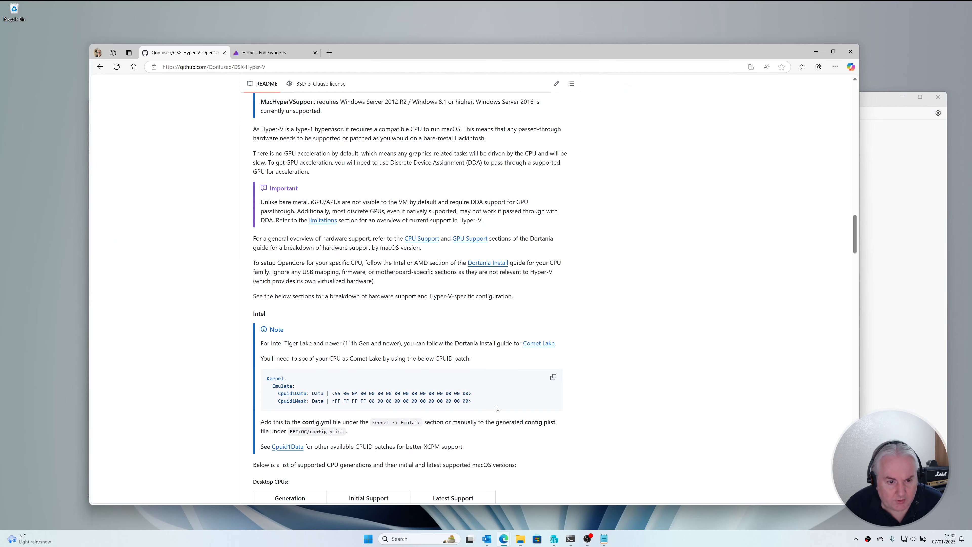
pyautogui.click(884, 415)
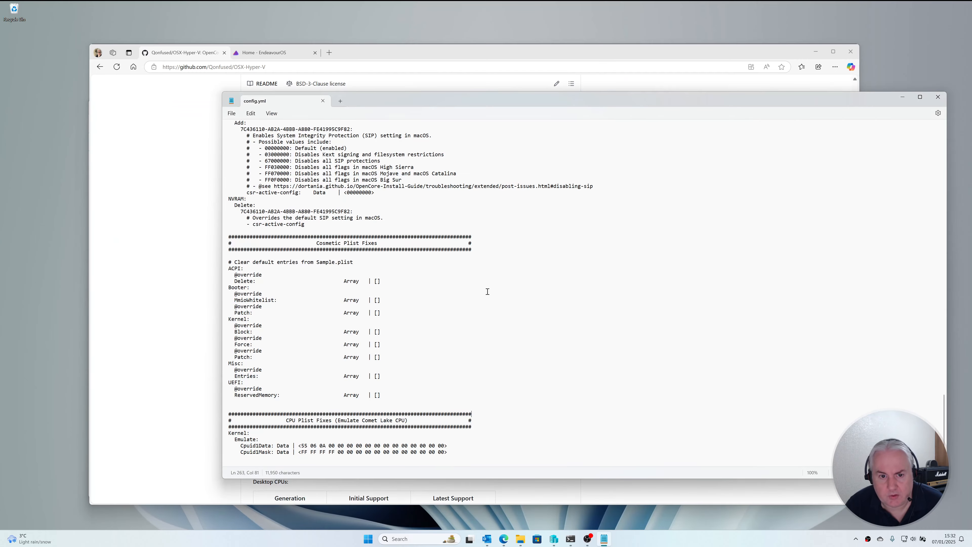
pyautogui.click(321, 101)
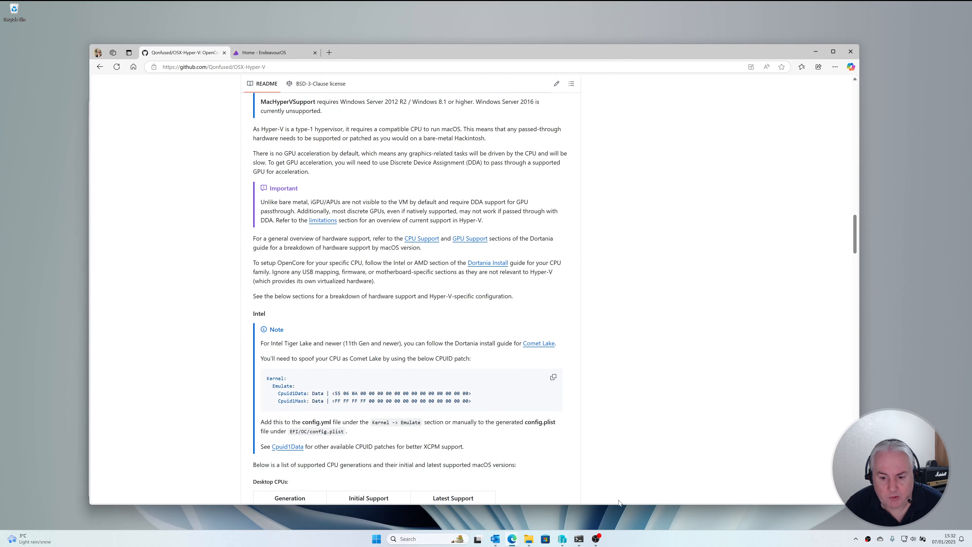
pyautogui.moveTo(580, 538)
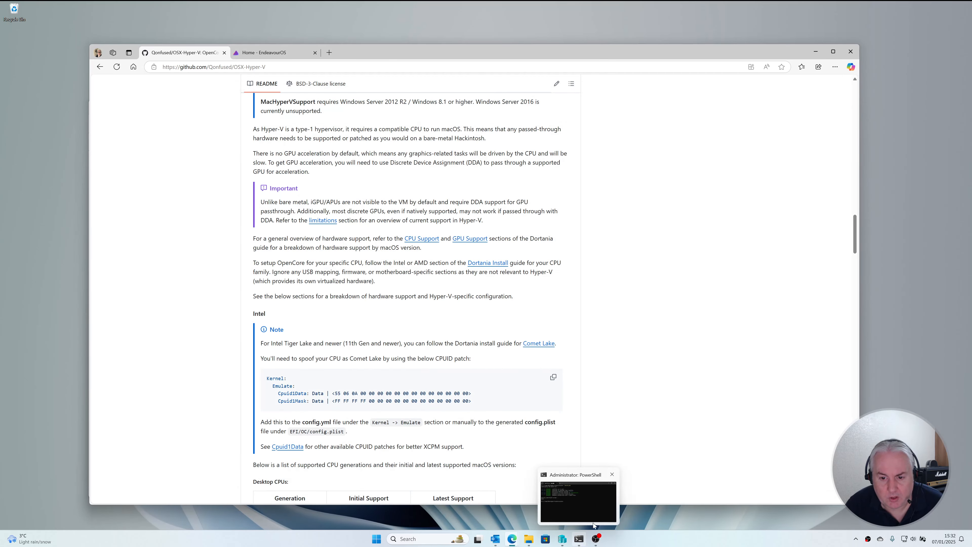
pyautogui.click(813, 52)
# - Move the PowerShell prompt up to the project folder with cd ..
pyautogui.click(577, 539)
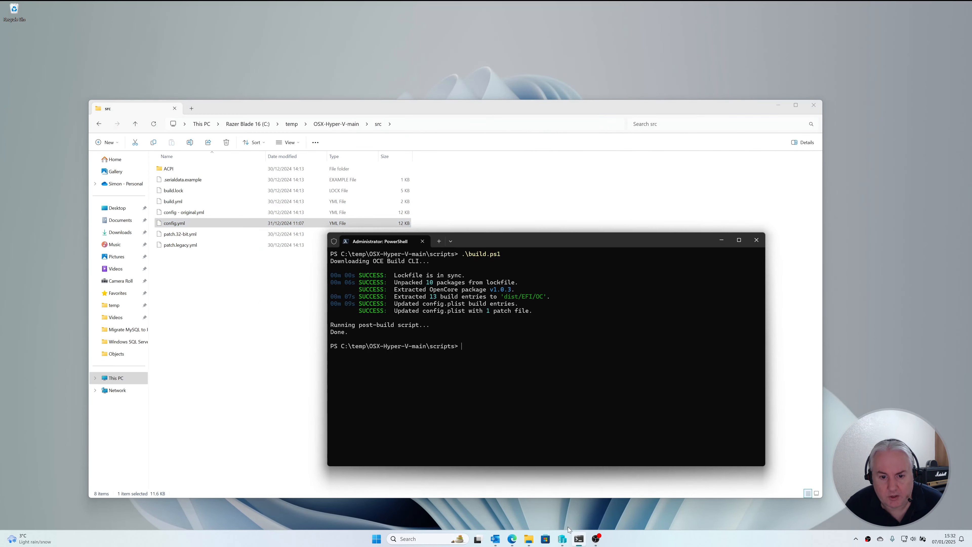
pyautogui.write('cd ..')
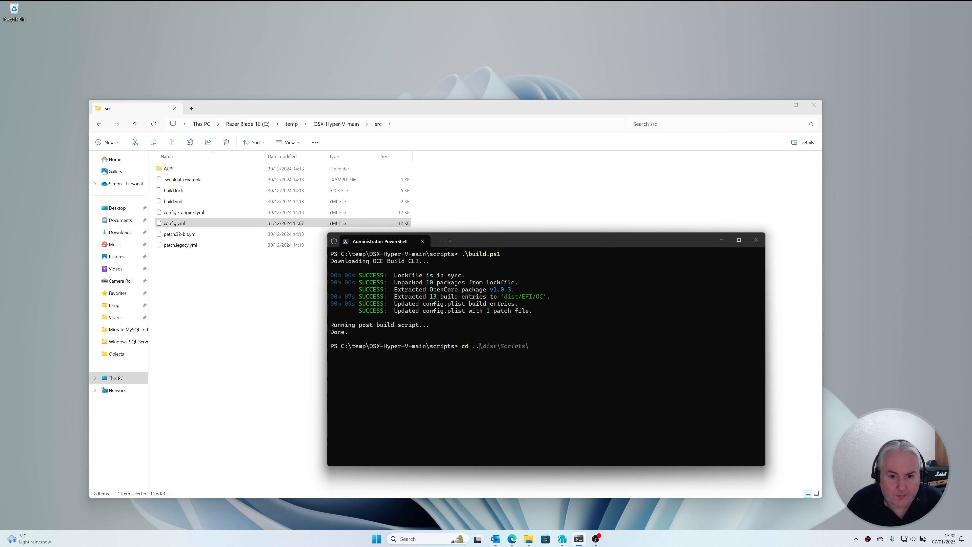
pyautogui.press('Return')
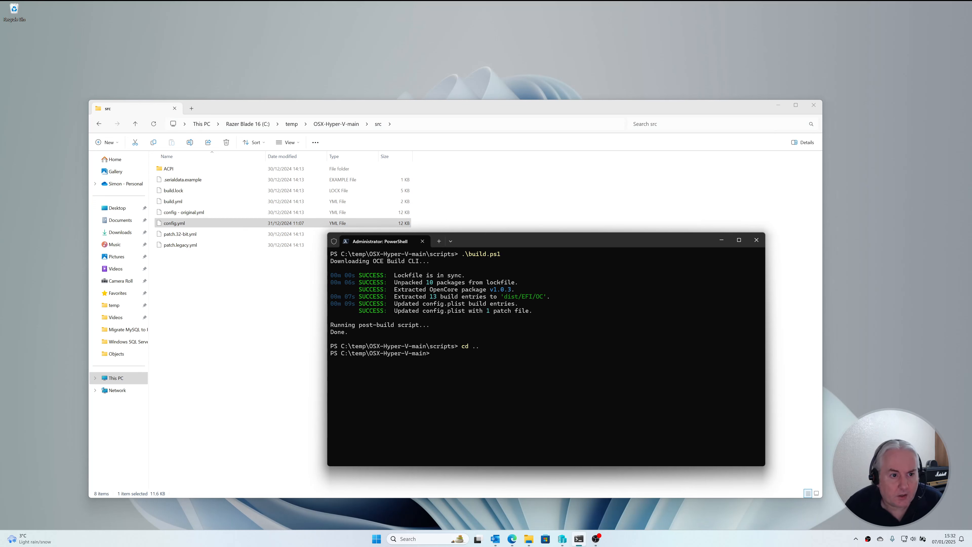
# - Browse to dist\Scripts and look over convert-efi-disk, create-macos-recovery and create-virtual-machine scripts
pyautogui.click(349, 126)
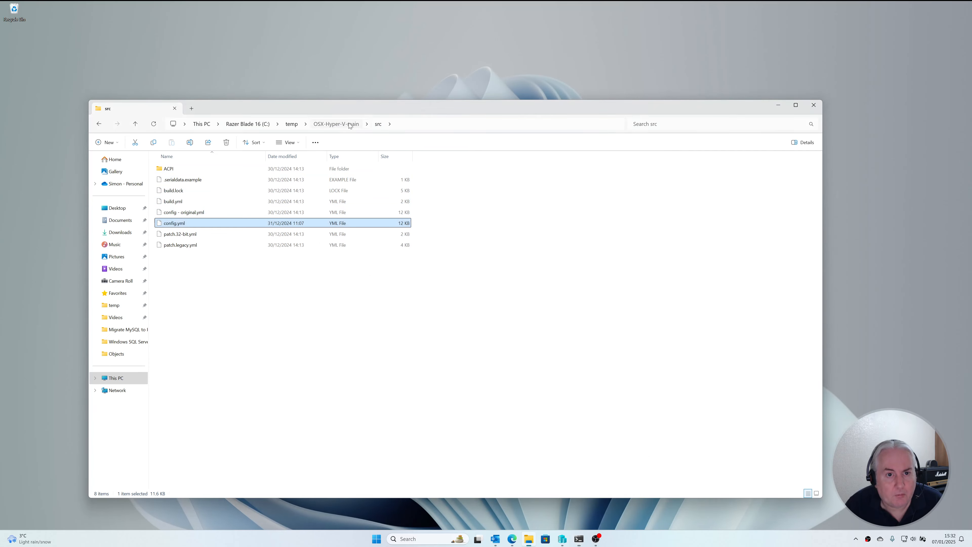
pyautogui.click(349, 125)
pyautogui.doubleClick(203, 191)
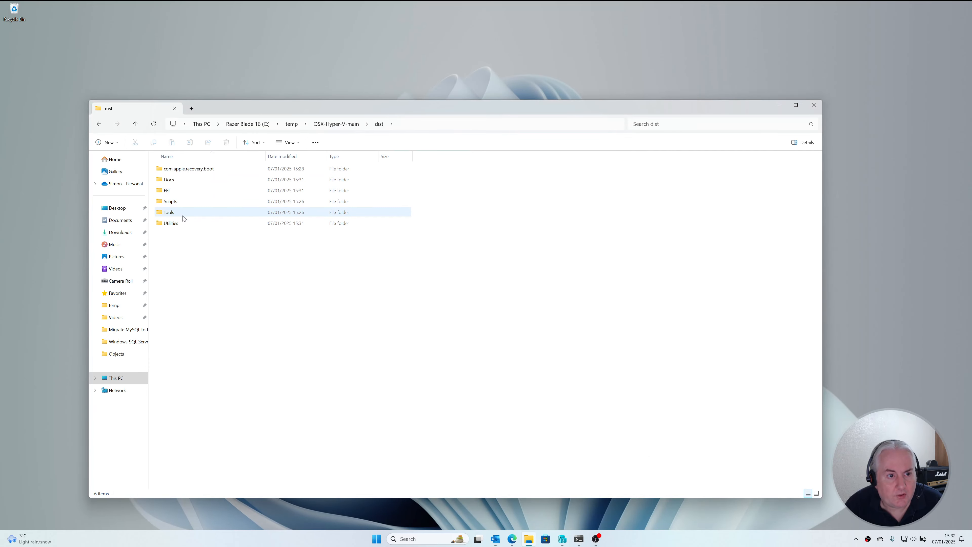
pyautogui.doubleClick(190, 203)
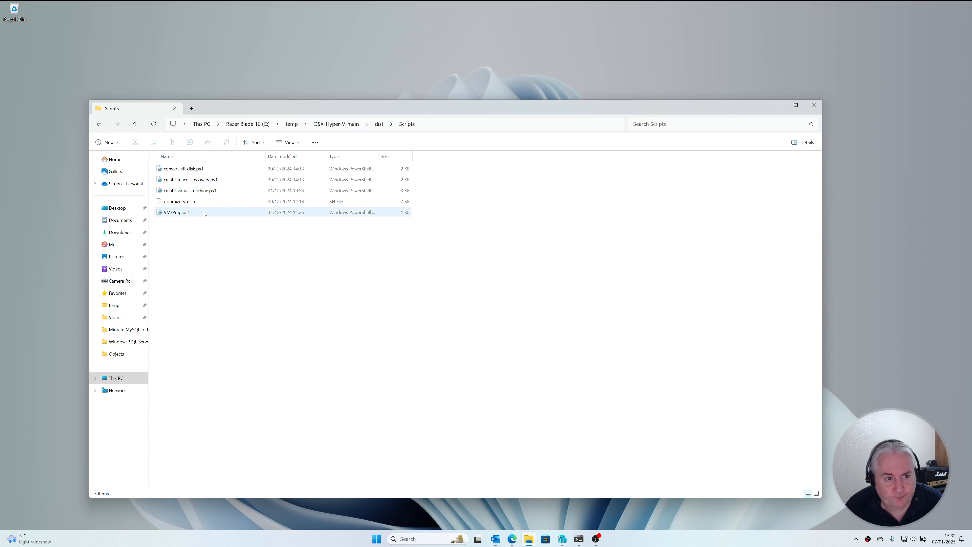
pyautogui.click(196, 170)
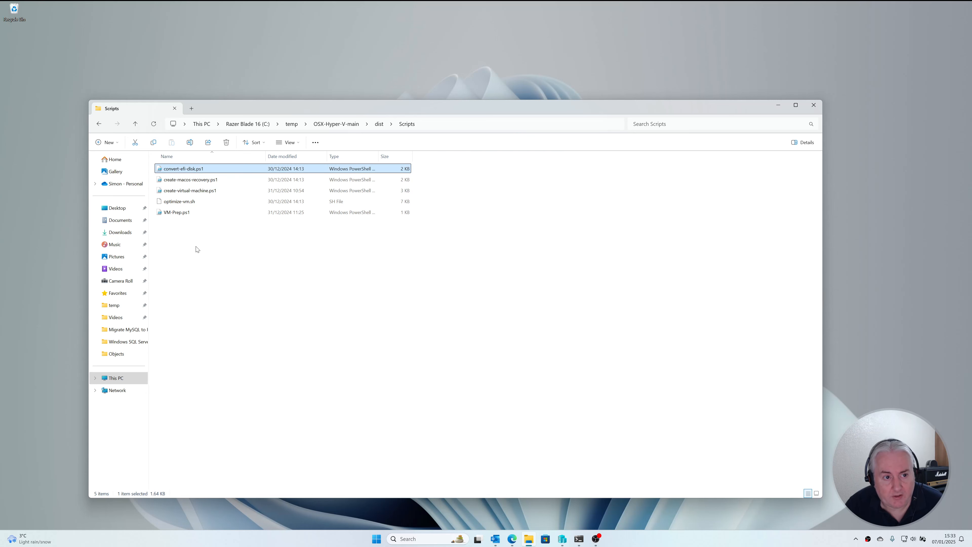
pyautogui.click(210, 181)
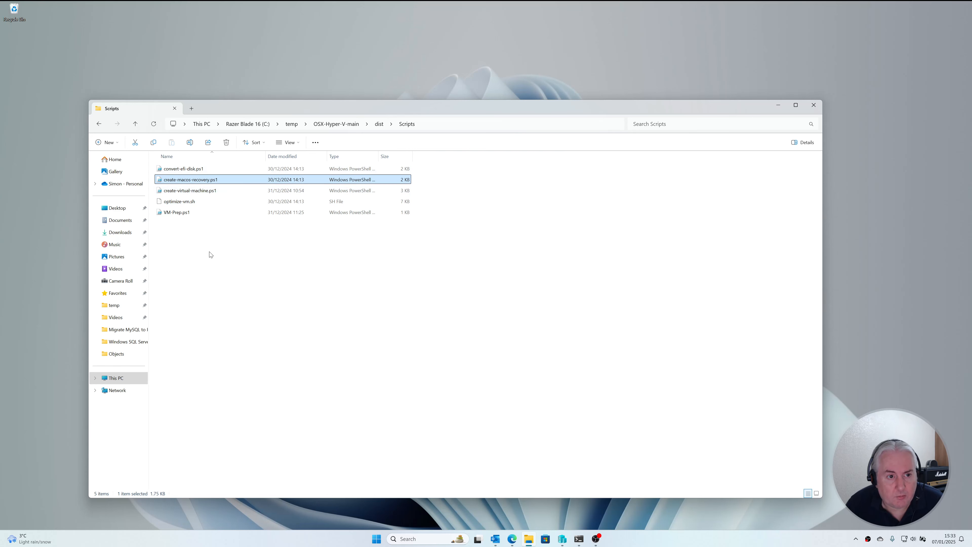
pyautogui.click(202, 190)
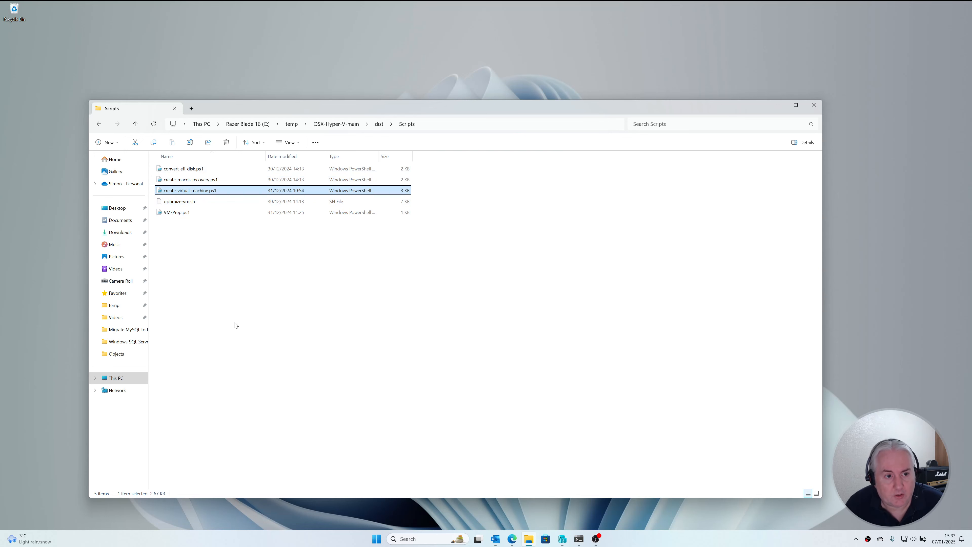
# - Open create-virtual-machine.ps1 in Notepad for editing
pyautogui.click(579, 541)
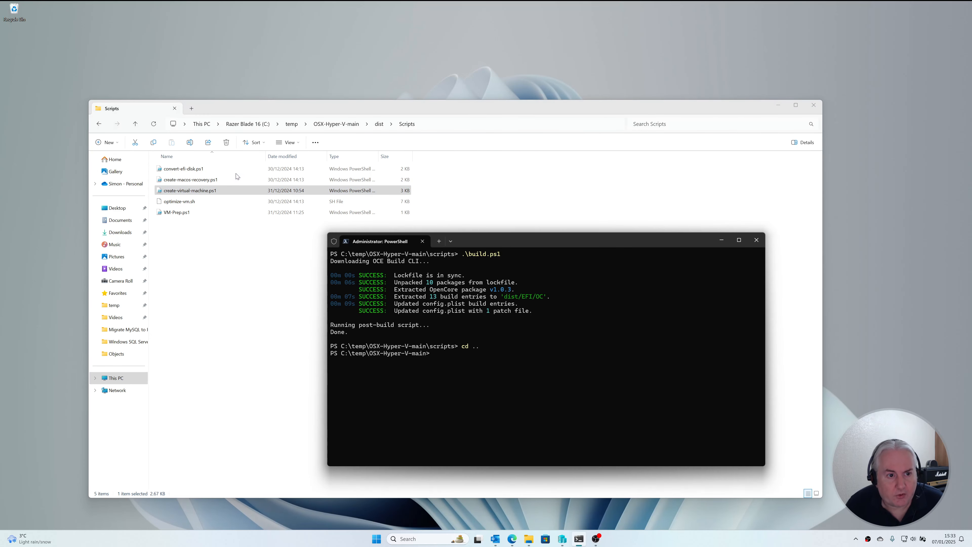
pyautogui.click(229, 195)
pyautogui.rightClick(230, 193)
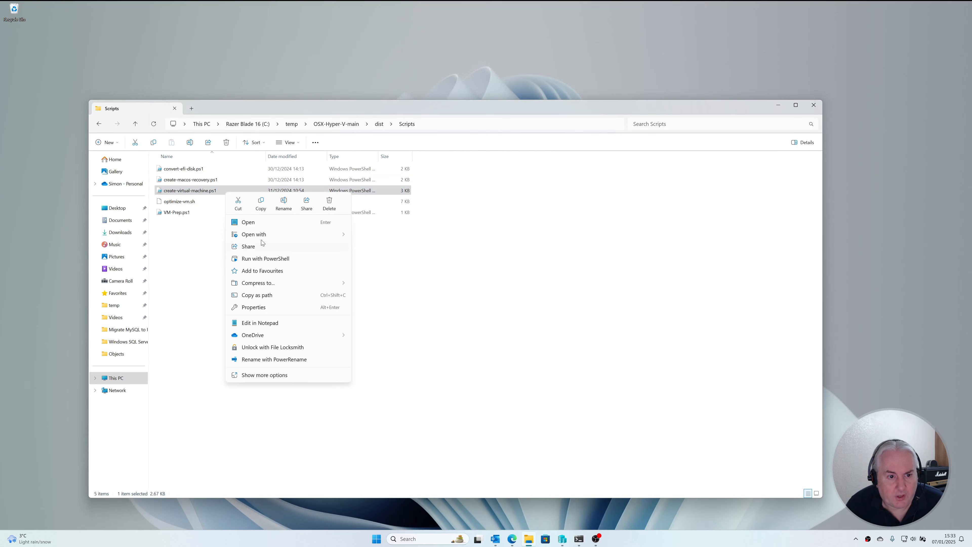
pyautogui.click(269, 324)
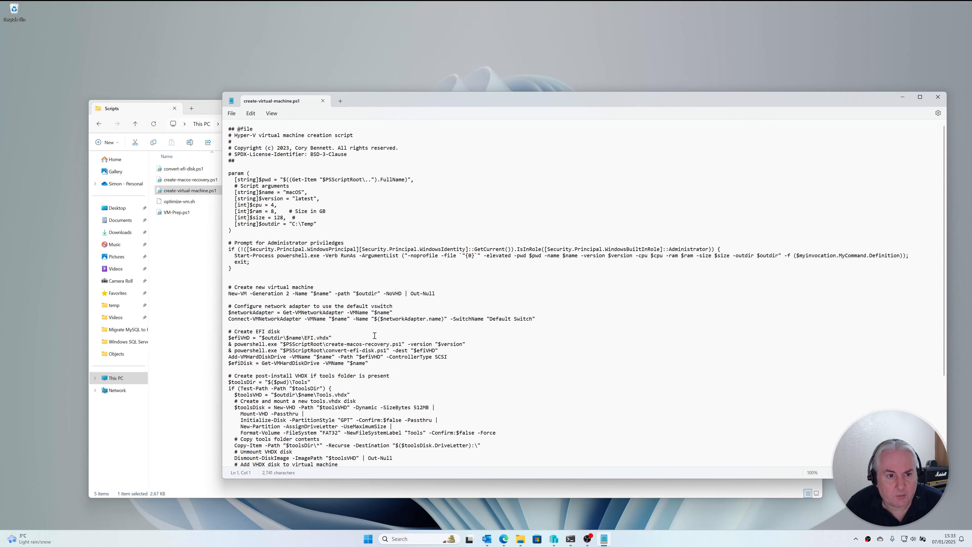
# - In the param block, set $cpu to 8 and $ram to 16 GB, then review the rest of the script
pyautogui.doubleClick(294, 191)
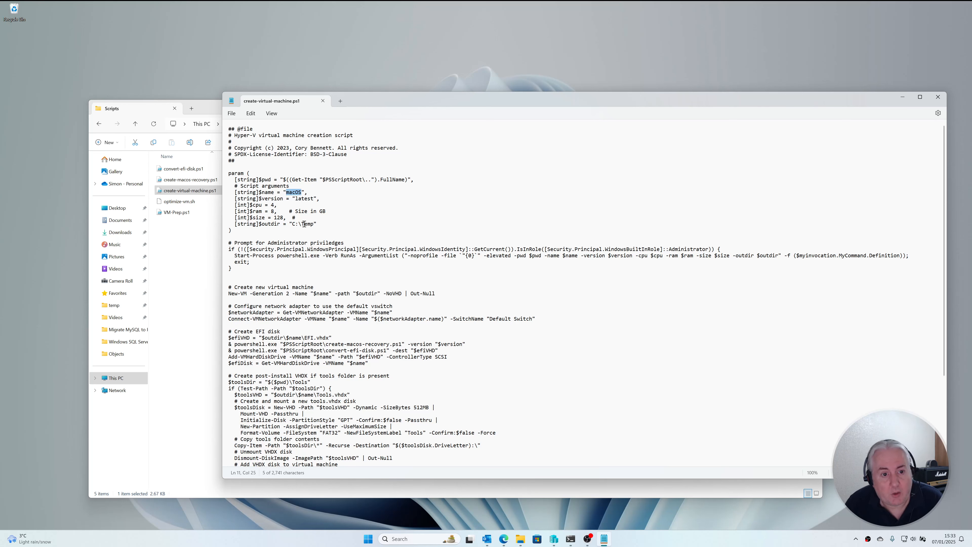
pyautogui.doubleClick(310, 199)
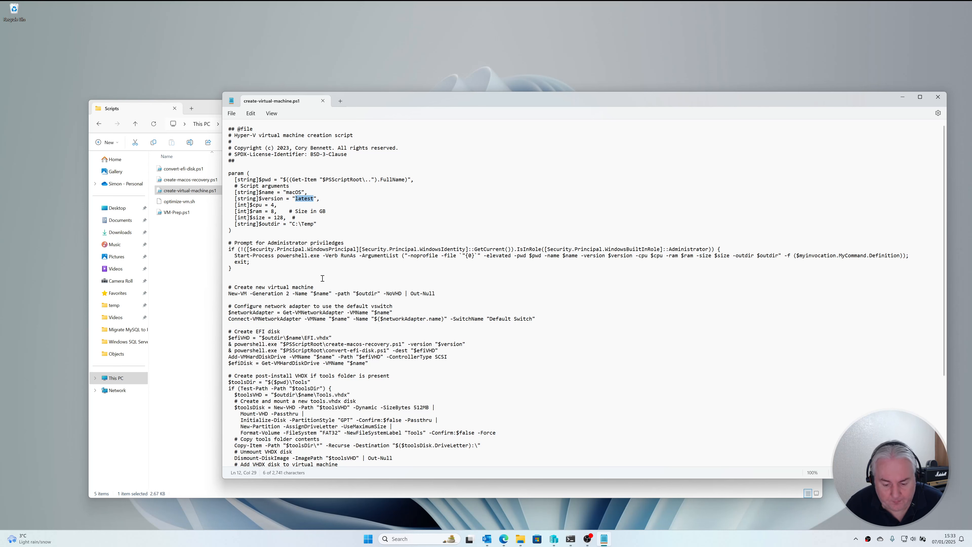
pyautogui.click(271, 205)
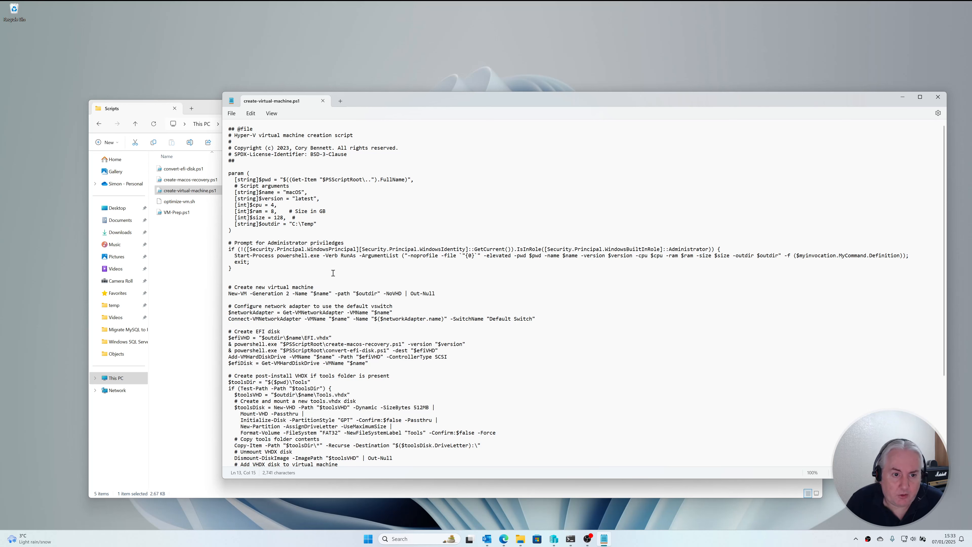
pyautogui.press('Down')
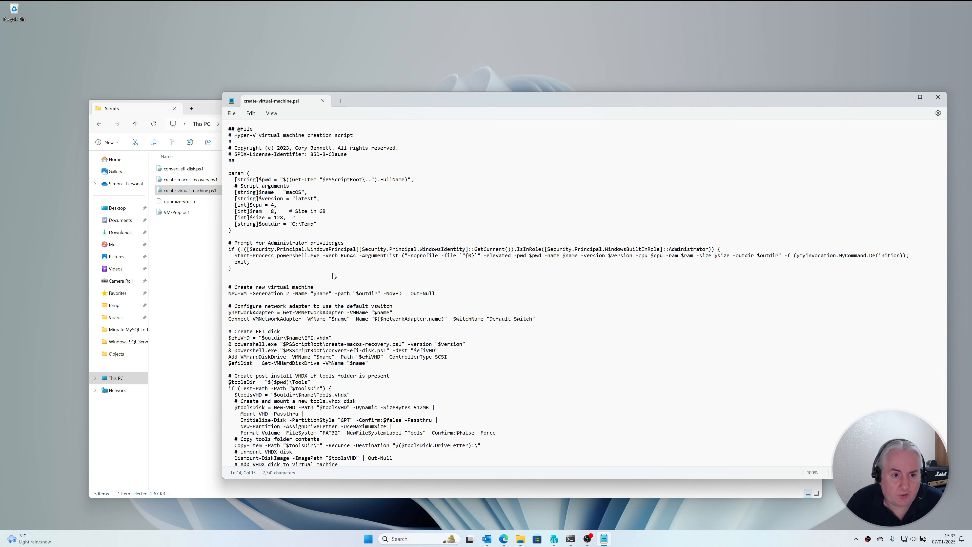
pyautogui.press('Delete')
pyautogui.write('8')
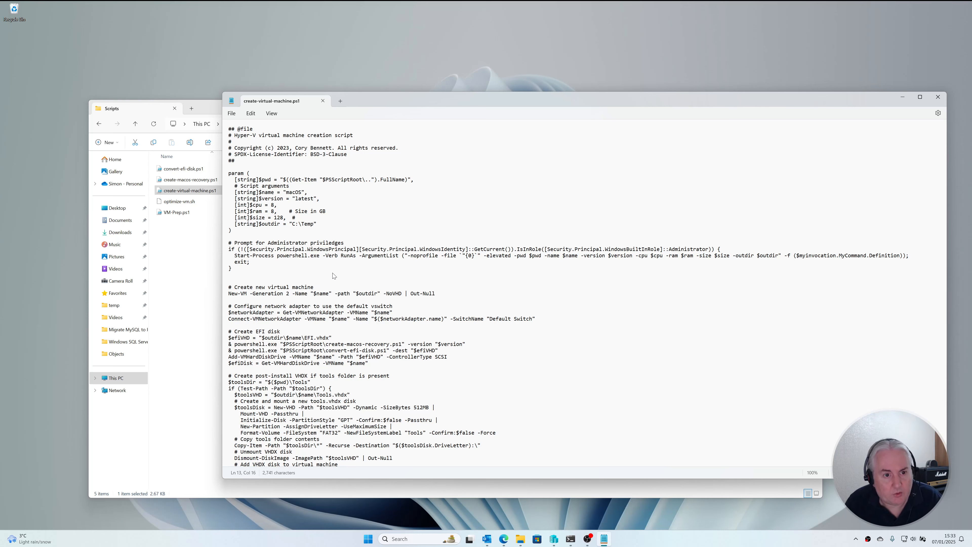
pyautogui.press('BackSpace')
pyautogui.write('16')
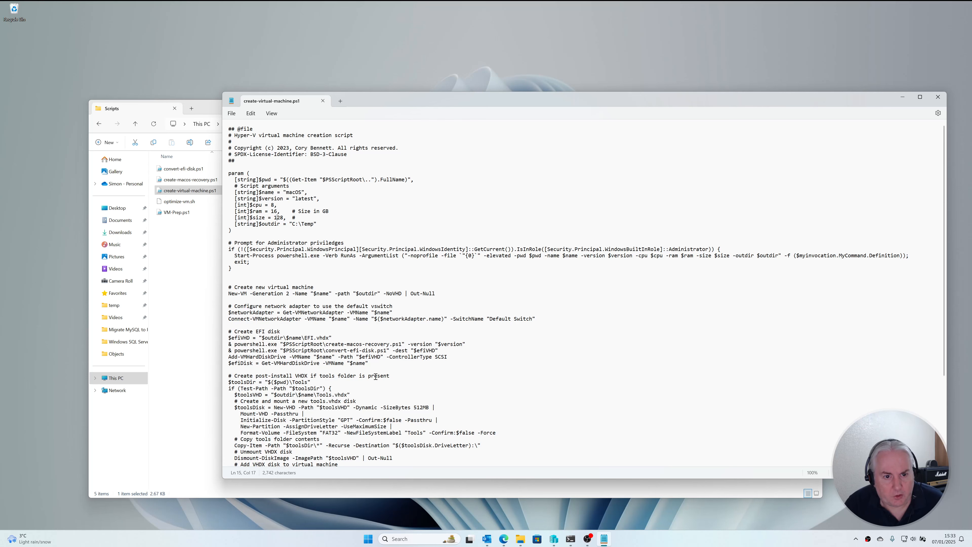
pyautogui.scroll(-4, 383, 360)
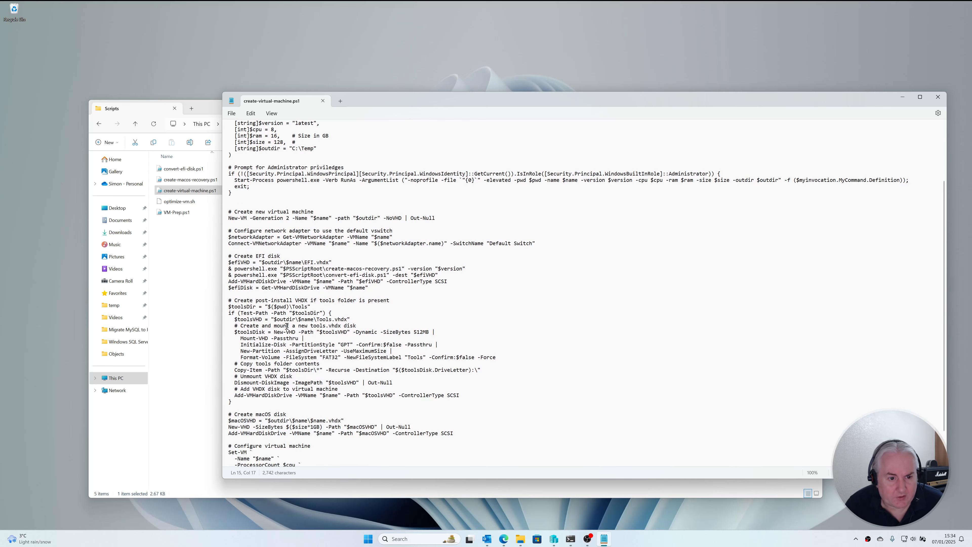
pyautogui.scroll(-2, 251, 262)
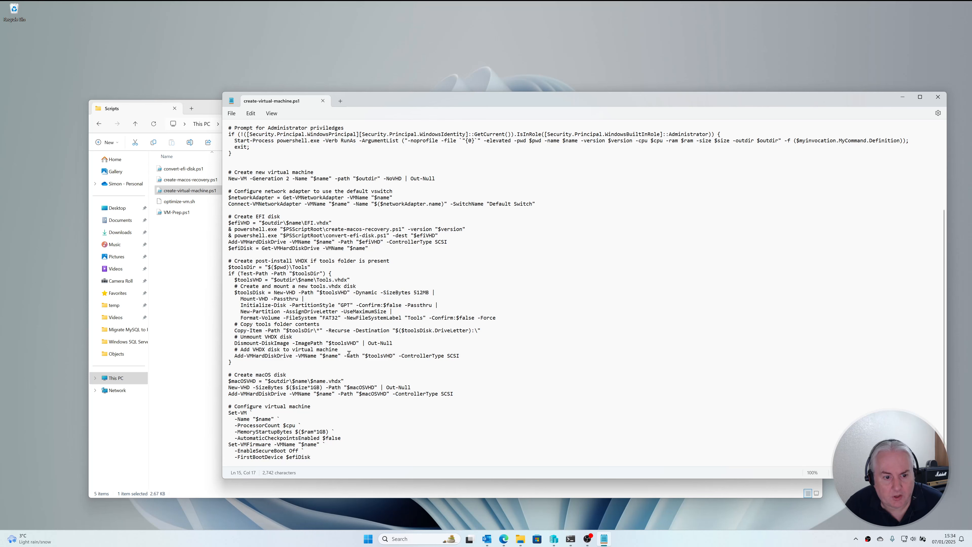
# - Close Notepad and change the PowerShell directory to dist\Scripts
pyautogui.click(323, 101)
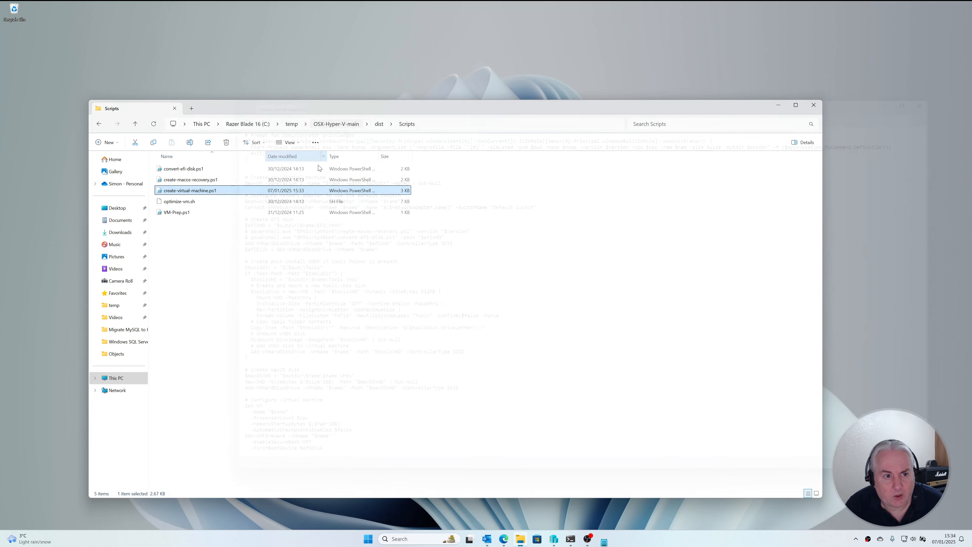
pyautogui.click(580, 539)
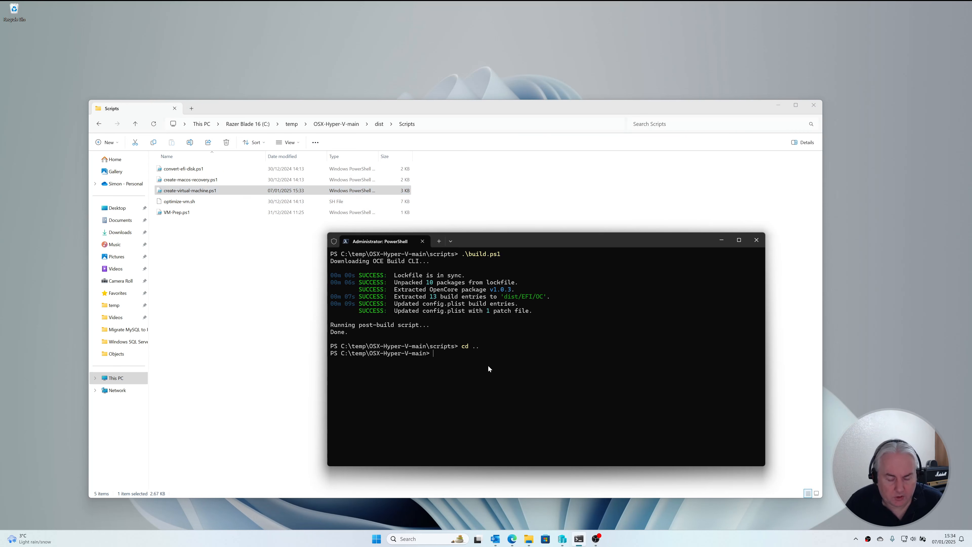
pyautogui.write('cd ')
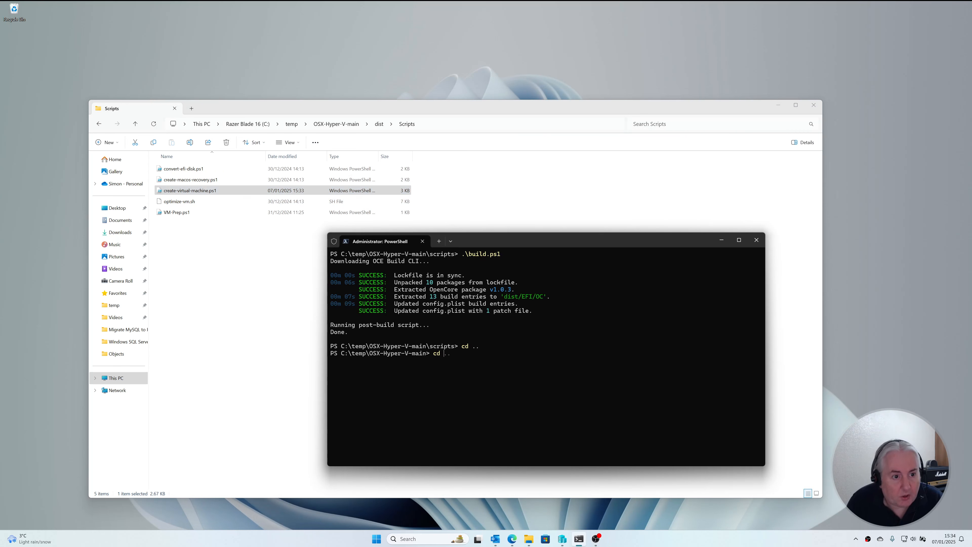
pyautogui.write('dis')
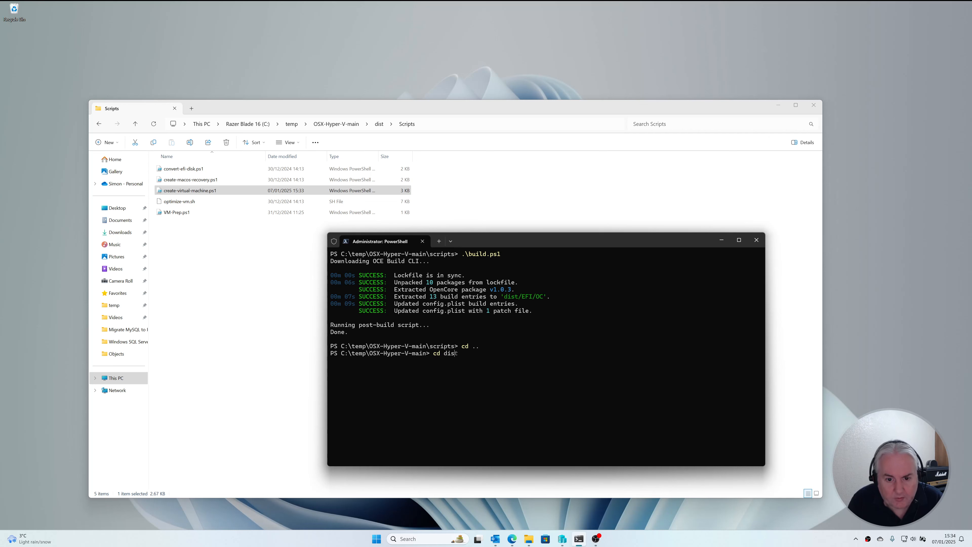
pyautogui.press('Tab')
pyautogui.write('Sc')
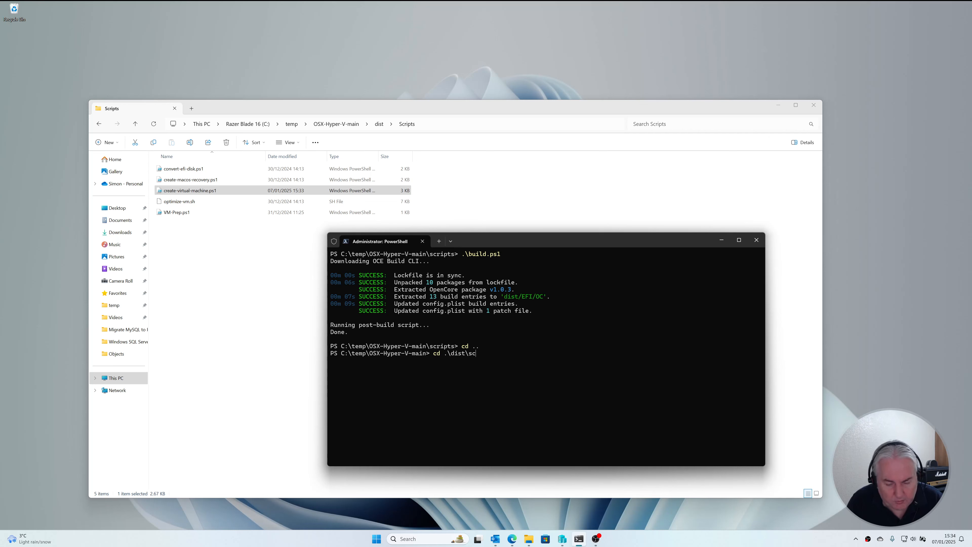
pyautogui.press('Tab')
pyautogui.press('Return')
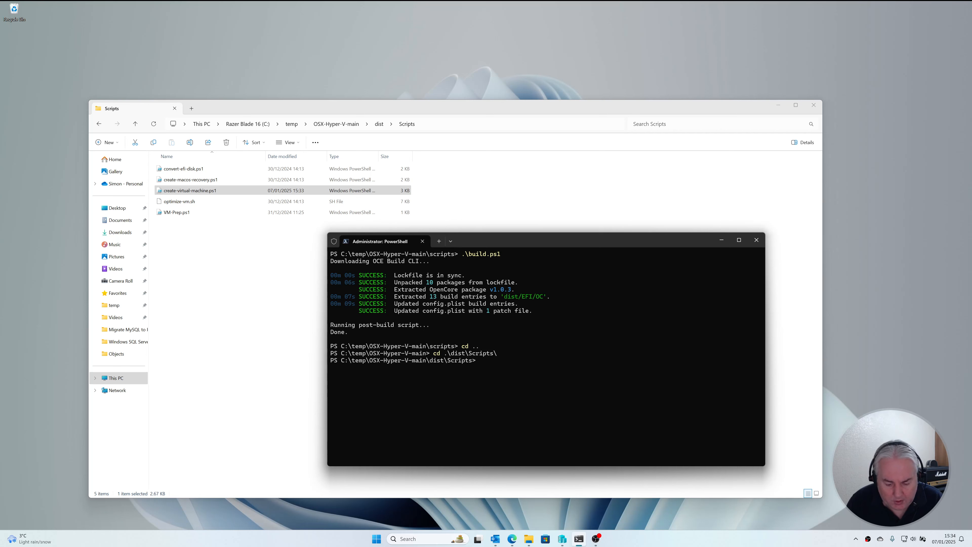
# - Enter .\create-virtual-machine.ps1 at the prompt using Tab completion
pyautogui.write('.\\cre')
pyautogui.press('Tab')
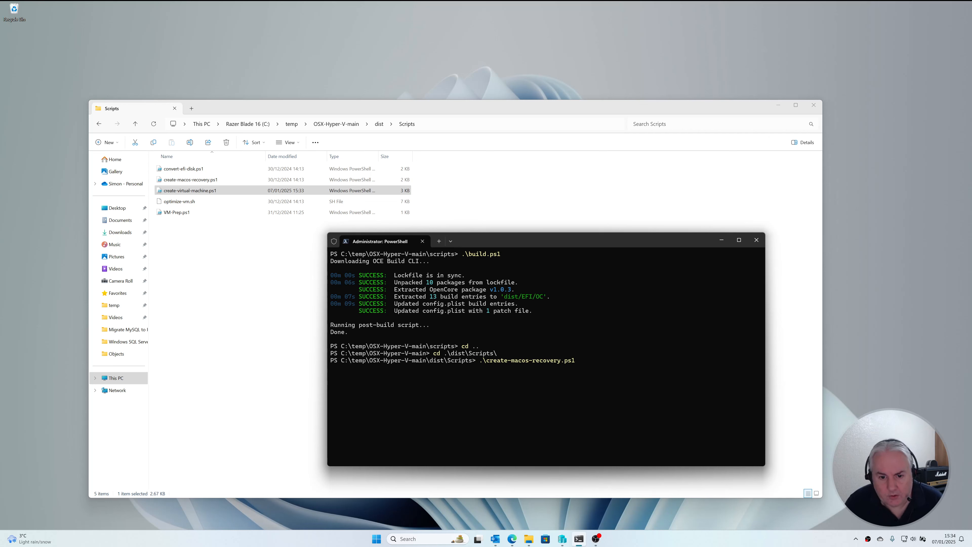
pyautogui.press('BackSpace')
pyautogui.press('BackSpace')
pyautogui.press('BackSpace')
pyautogui.press('BackSpace')
pyautogui.press('BackSpace')
pyautogui.press('BackSpace')
pyautogui.press('BackSpace')
pyautogui.press('BackSpace')
pyautogui.press('BackSpace')
pyautogui.press('BackSpace')
pyautogui.press('BackSpace')
pyautogui.press('BackSpace')
pyautogui.press('BackSpace')
pyautogui.press('BackSpace')
pyautogui.press('BackSpace')
pyautogui.press('BackSpace')
pyautogui.press('BackSpace')
pyautogui.press('BackSpace')
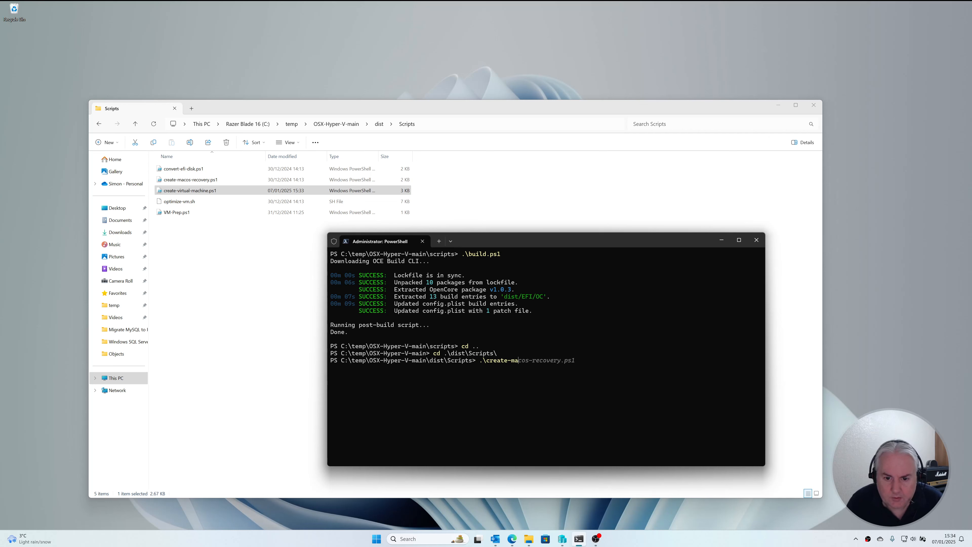
pyautogui.press('Tab')
pyautogui.press('Tab')
pyautogui.press('Tab')
pyautogui.press('Tab')
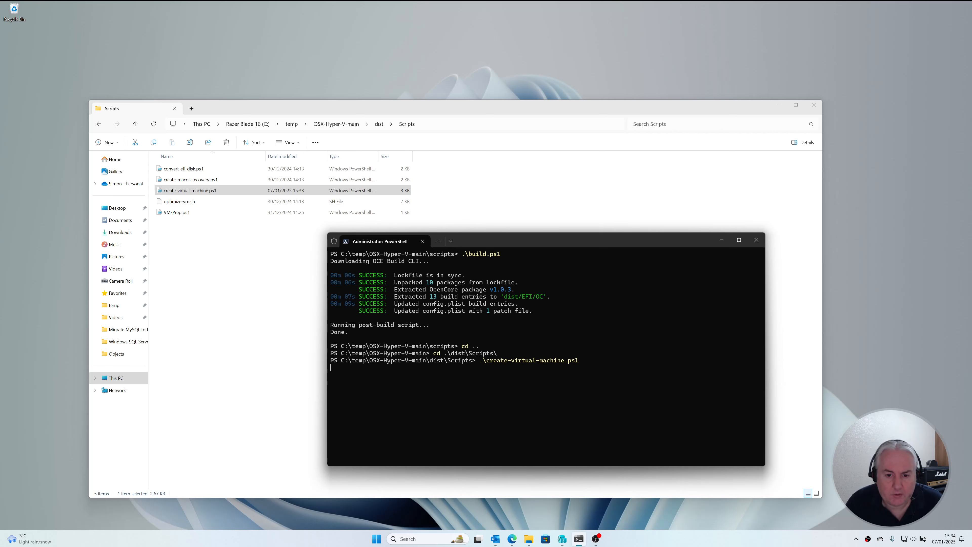
# - Run .\create-virtual-machine.ps1 and wait for the 828.6 MB BaseSystem.dmg to download and verify
pyautogui.press('Return')
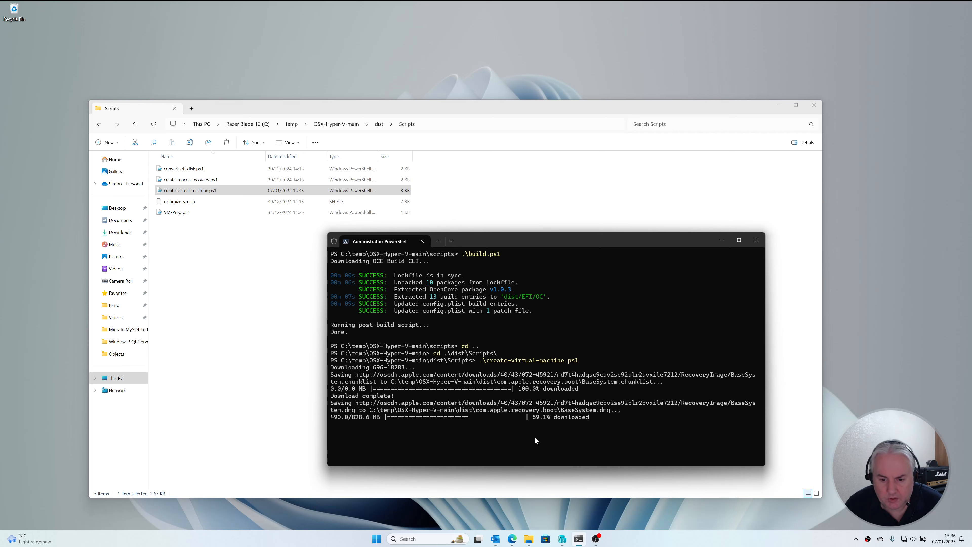
pyautogui.moveTo(562, 539)
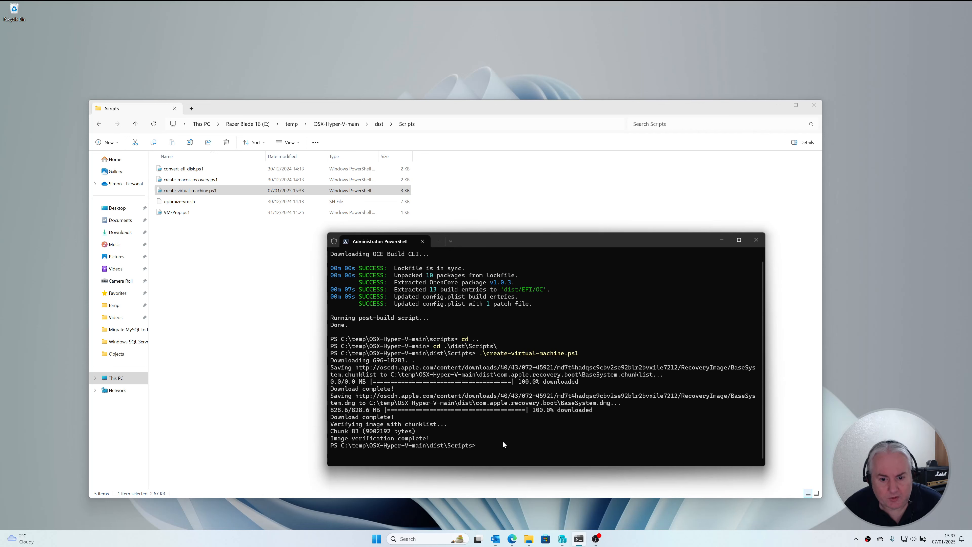
# - Open the macOS VM's Settings from Hyper-V Manager and view its Security page
pyautogui.click(562, 539)
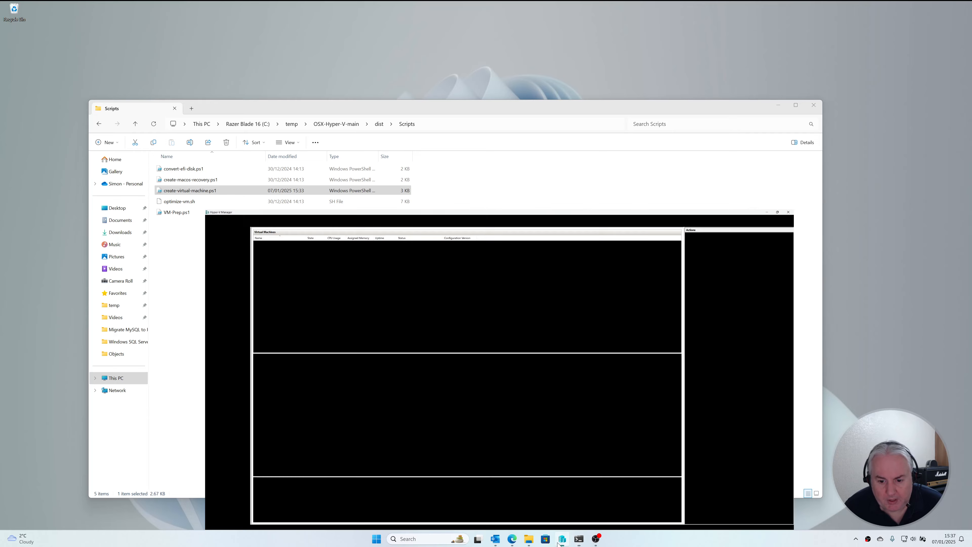
pyautogui.click(117, 85)
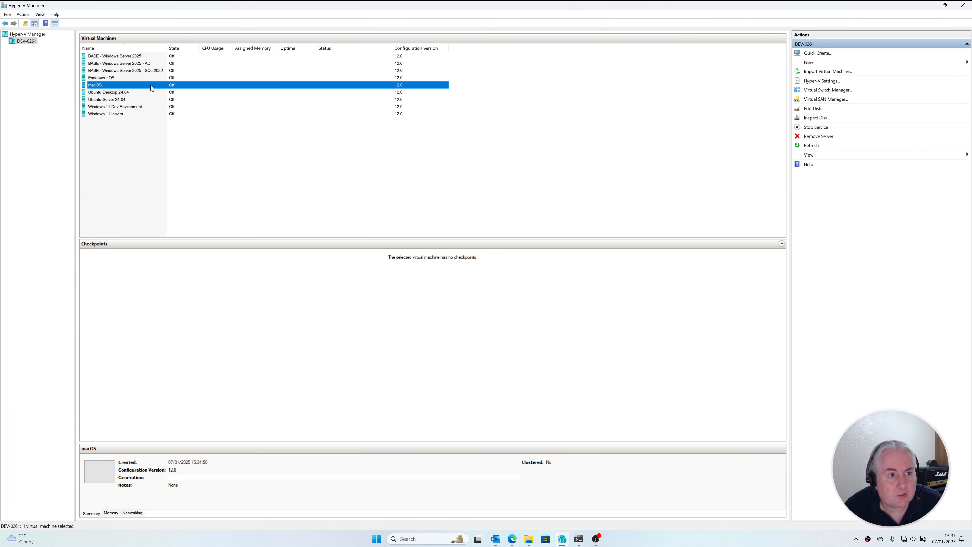
pyautogui.rightClick(130, 84)
pyautogui.click(159, 100)
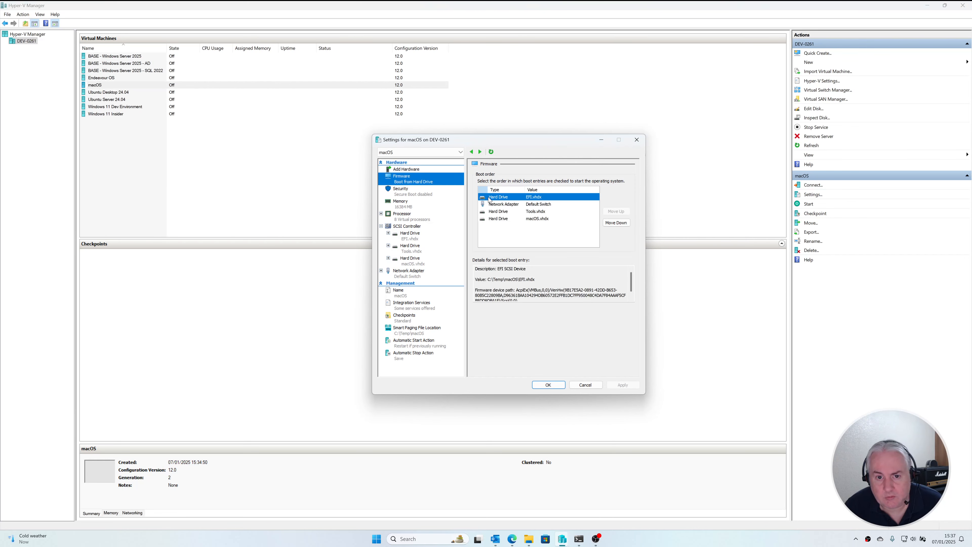
pyautogui.click(401, 190)
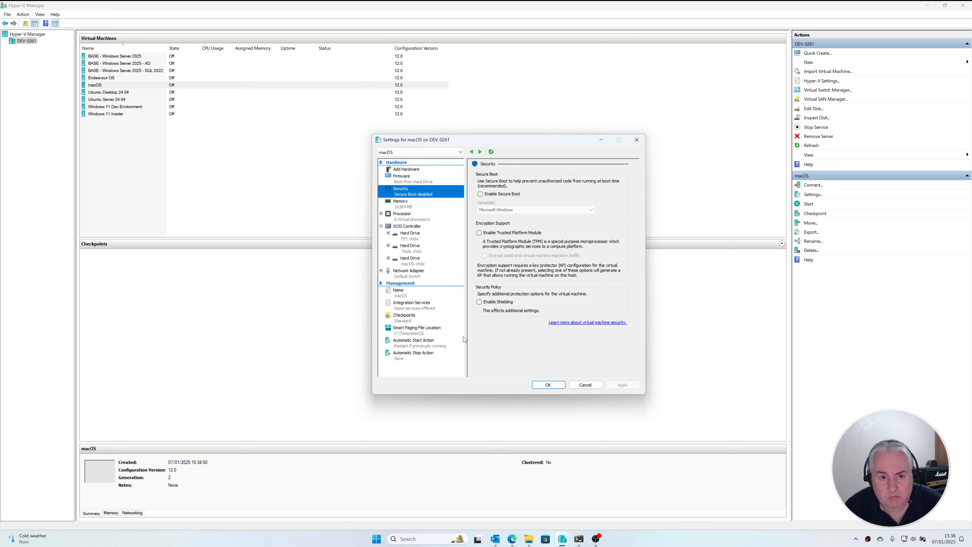
# - Turn off Dynamic Memory and apply, then review the processor and the EFI, Tools and macOS drives
pyautogui.click(417, 208)
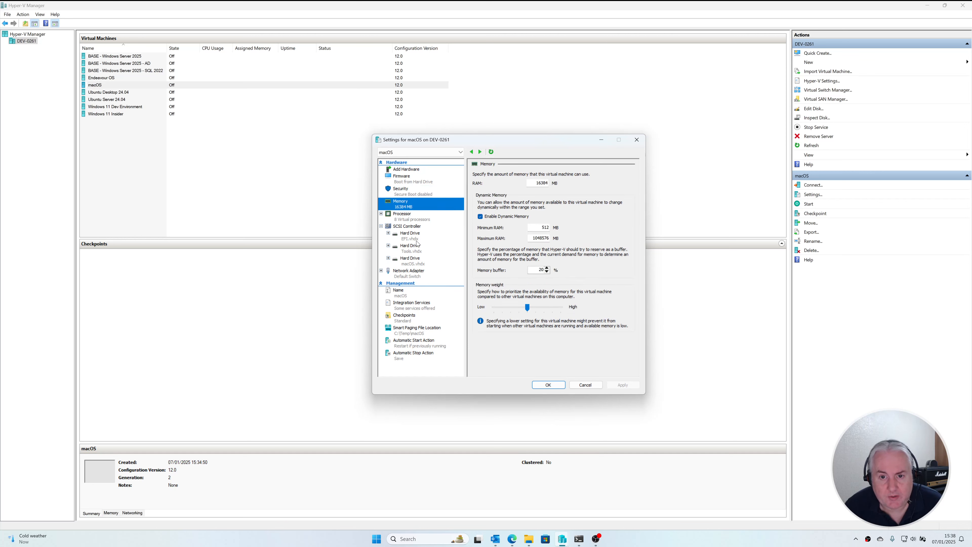
pyautogui.click(504, 218)
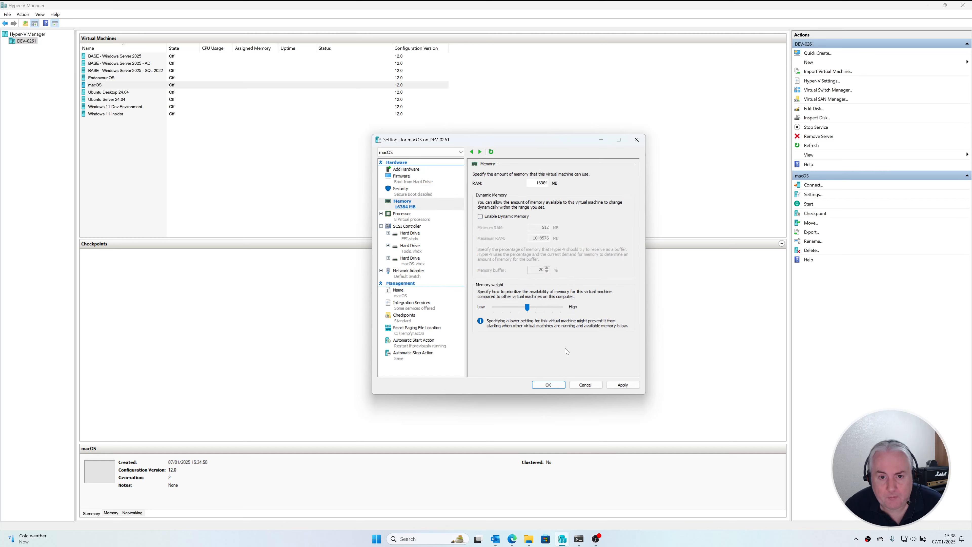
pyautogui.click(623, 385)
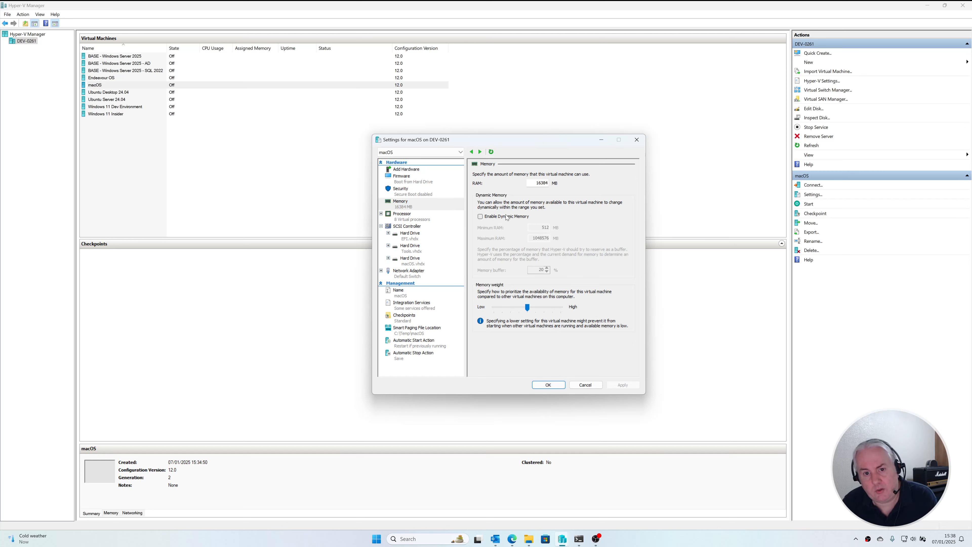
pyautogui.click(429, 218)
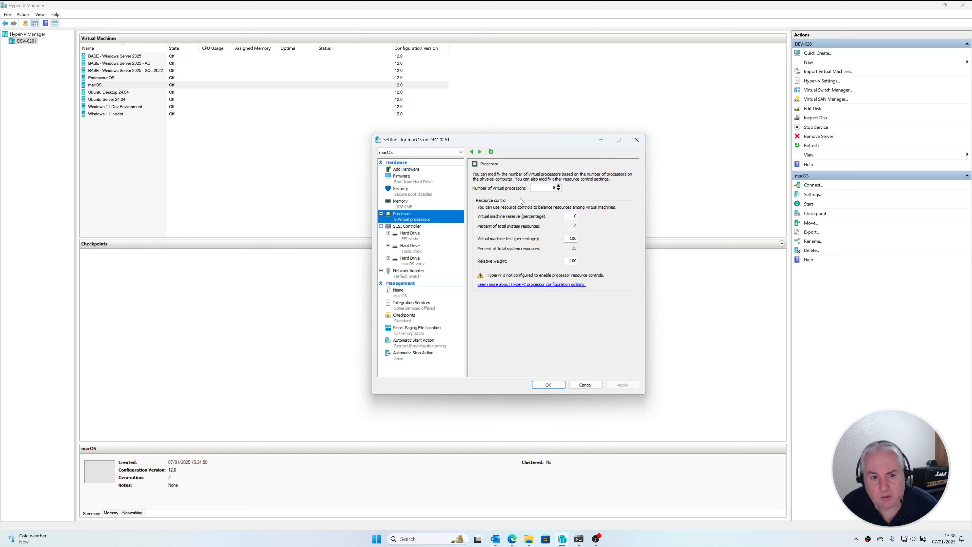
pyautogui.click(418, 235)
pyautogui.click(428, 251)
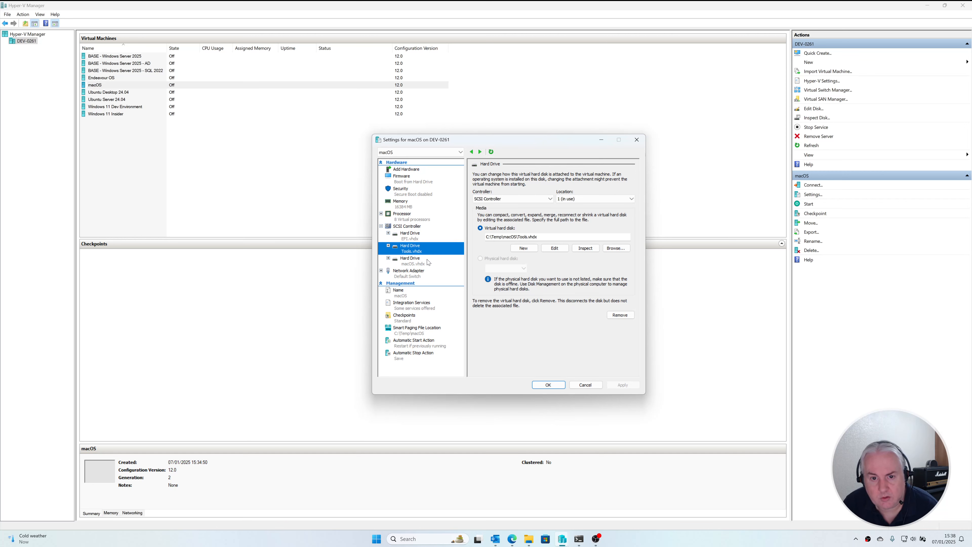
pyautogui.click(428, 261)
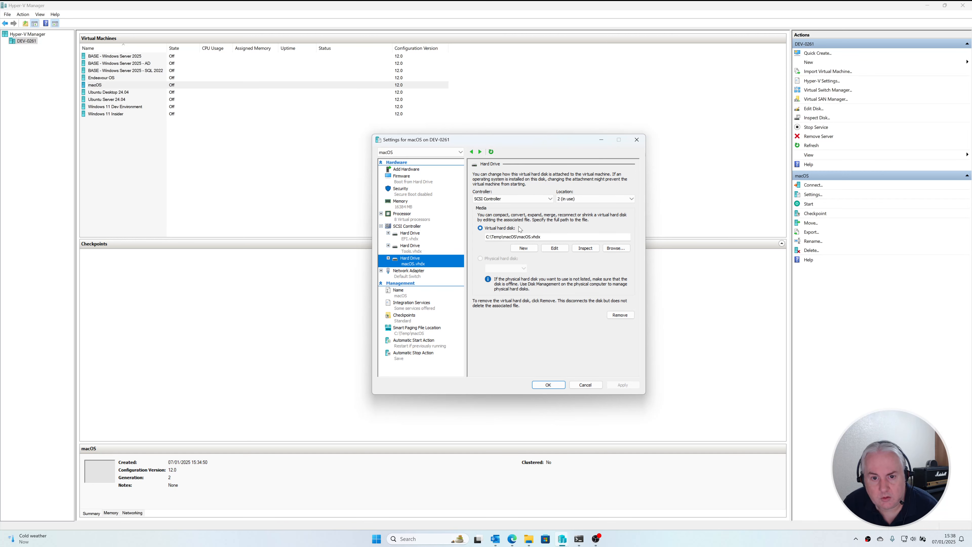
# - Enable Guest services under Integration Services and apply the change
pyautogui.click(422, 309)
pyautogui.click(481, 238)
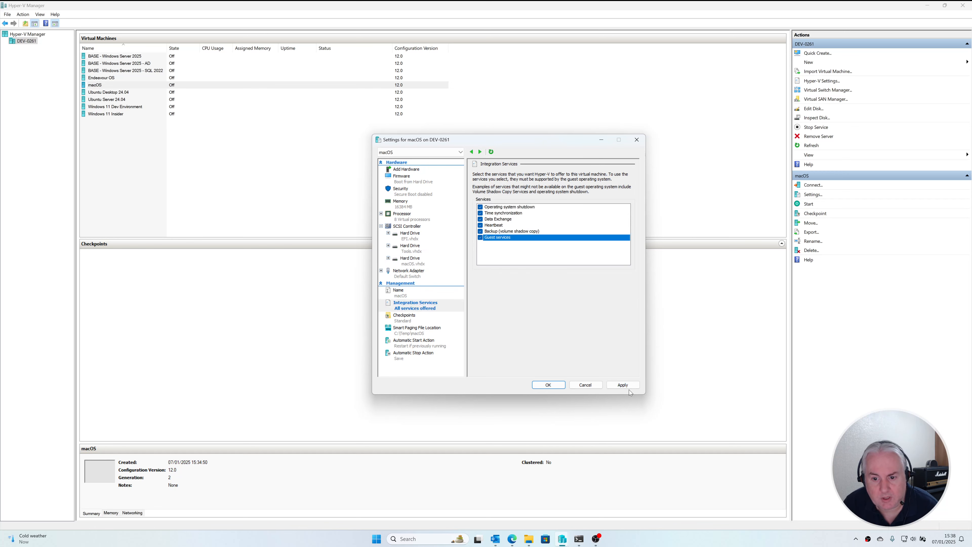
pyautogui.click(622, 385)
# - Disable checkpoints for the VM, apply, and close the settings with OK
pyautogui.click(444, 326)
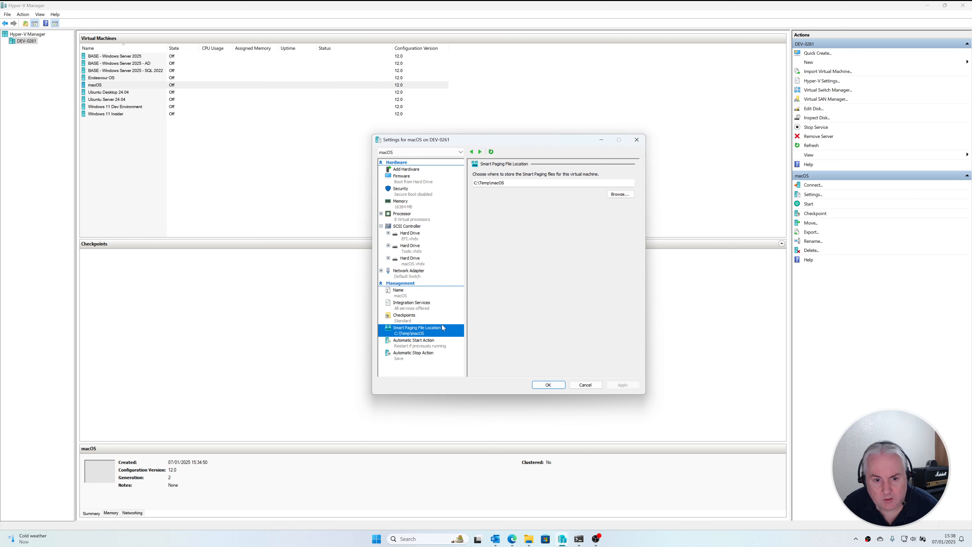
pyautogui.click(443, 317)
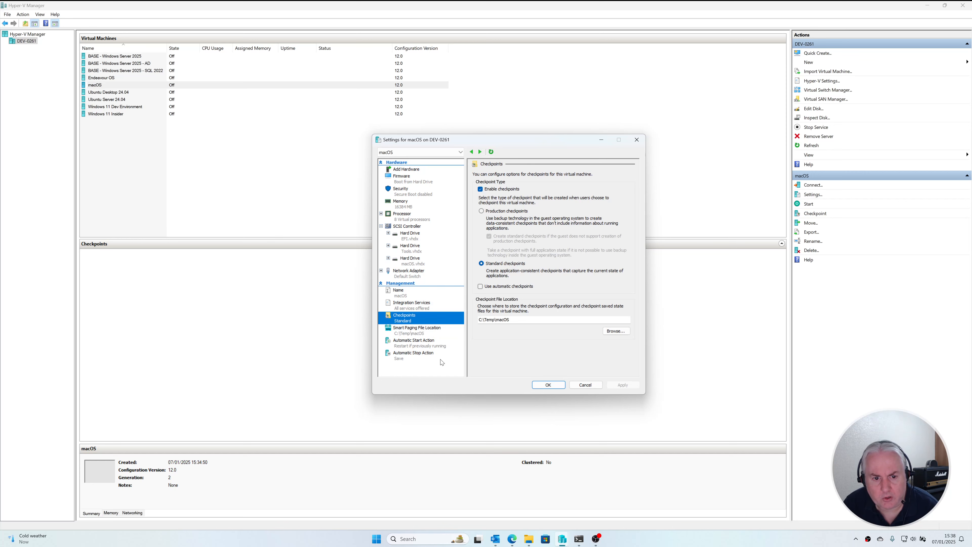
pyautogui.click(490, 191)
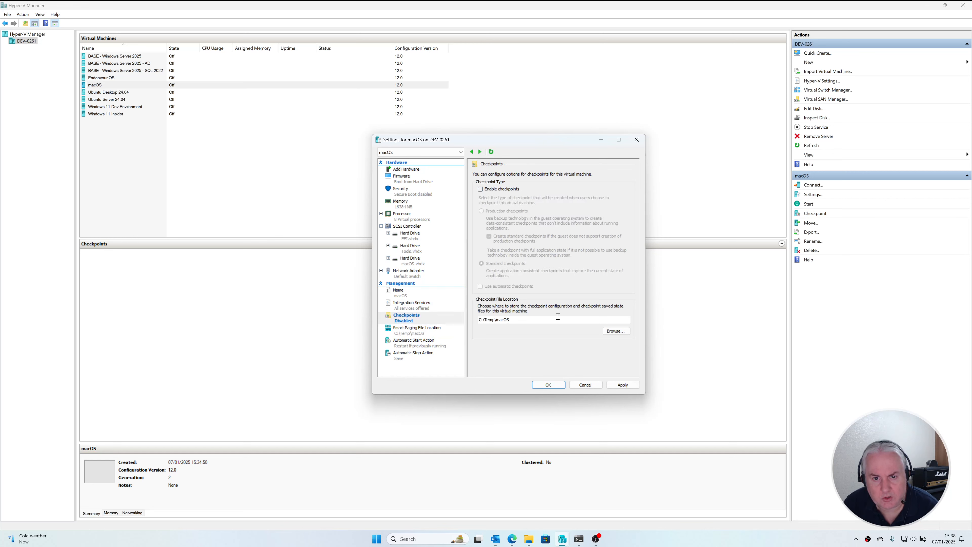
pyautogui.click(623, 385)
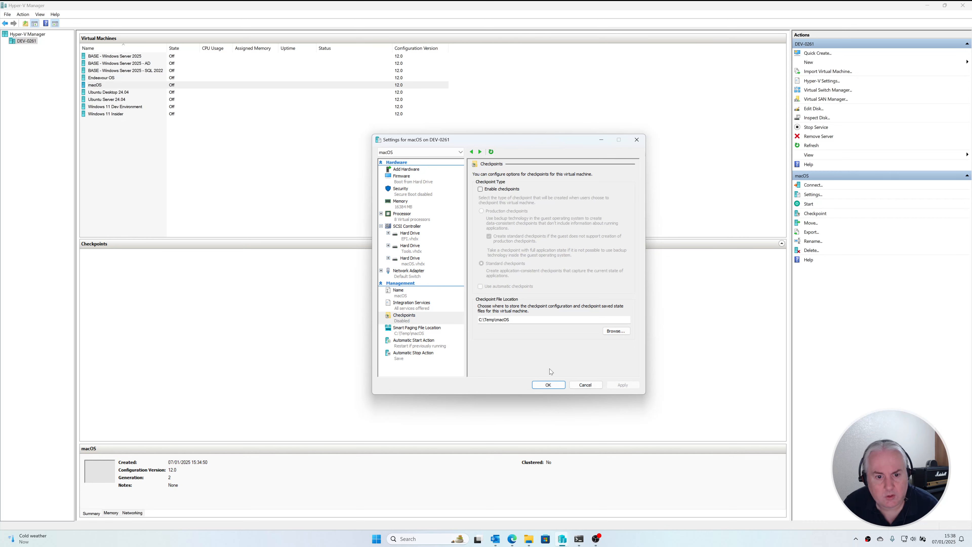
pyautogui.click(548, 385)
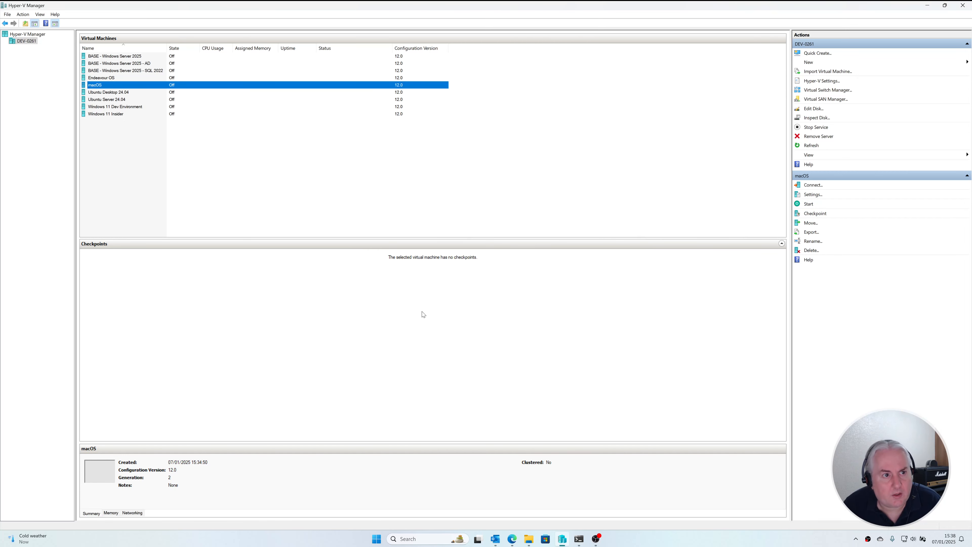
# - Connect to the macOS VM, start it, and move the connection window aside while it boots
pyautogui.doubleClick(237, 84)
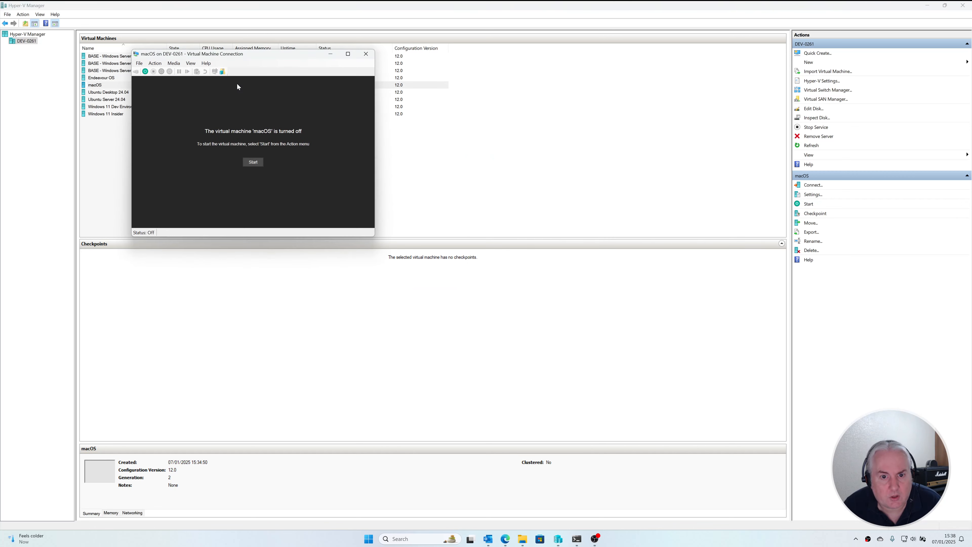
pyautogui.click(253, 162)
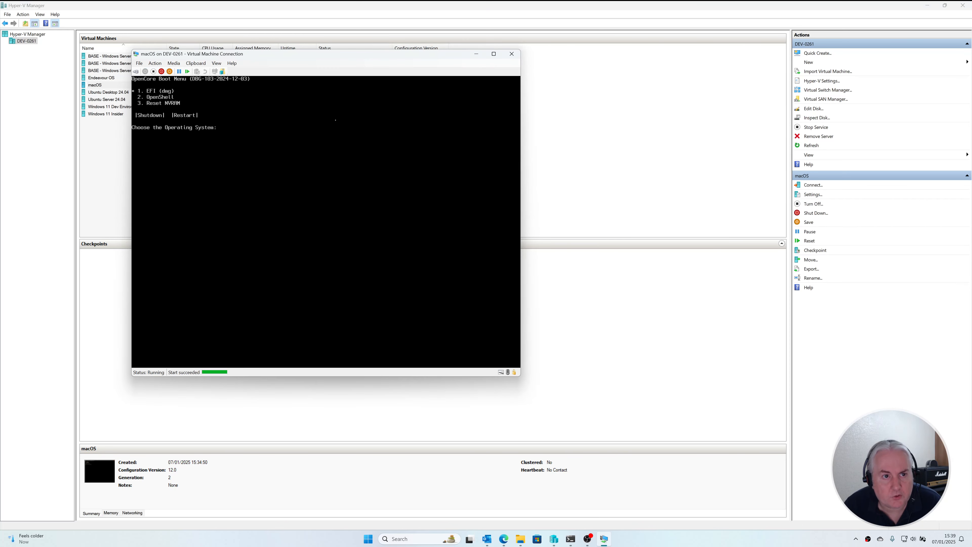
pyautogui.moveTo(334, 60); pyautogui.dragTo(563, 148)
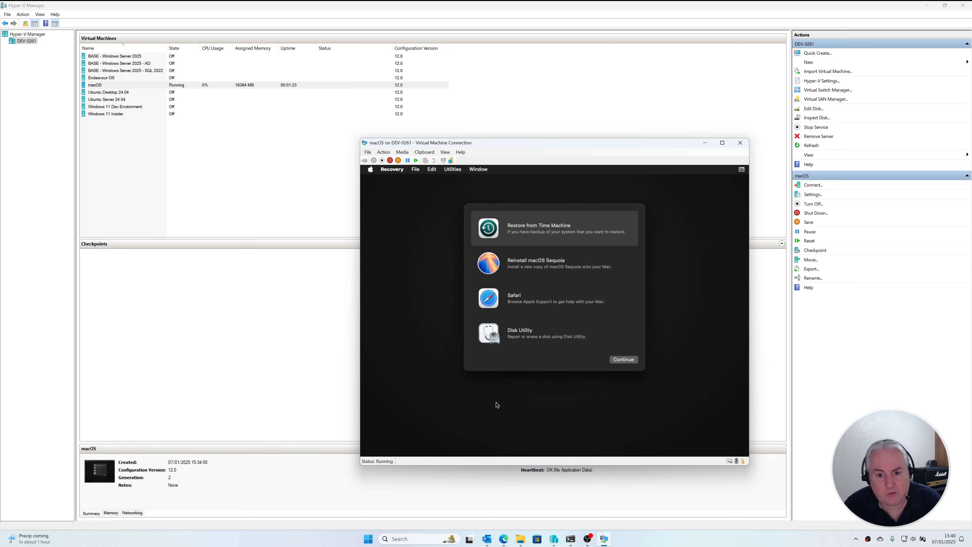
# - Launch Disk Utility from Recovery and select the 137.44 GB Msft Virtual Disk
pyautogui.click(543, 332)
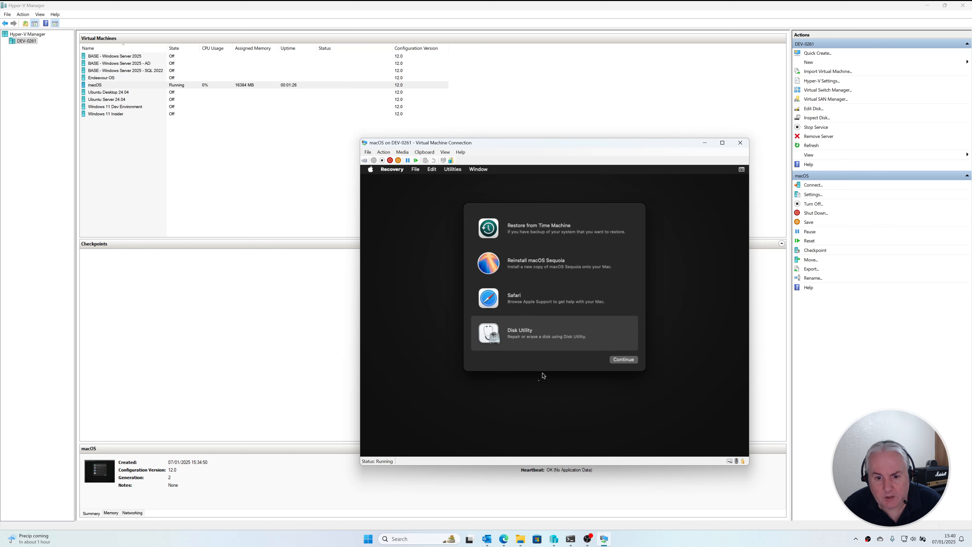
pyautogui.click(619, 360)
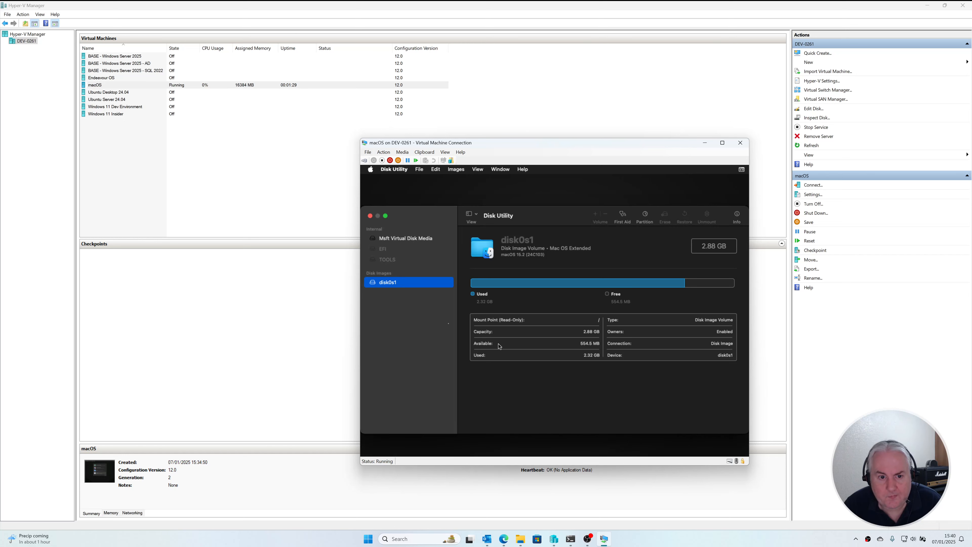
pyautogui.click(419, 242)
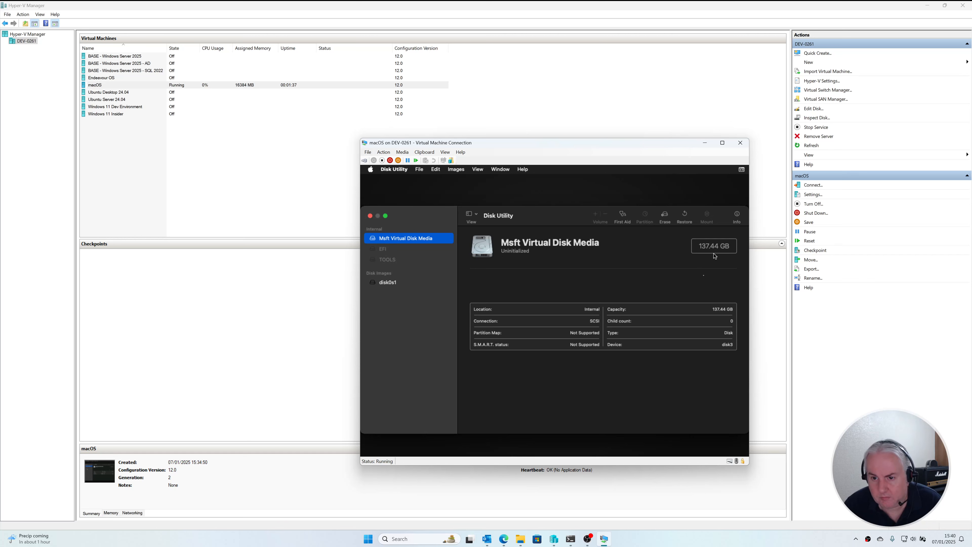
# - Erase the disk as an APFS volume named macOS, quit Disk Utility, and select Reinstall macOS Sequoia
pyautogui.click(666, 218)
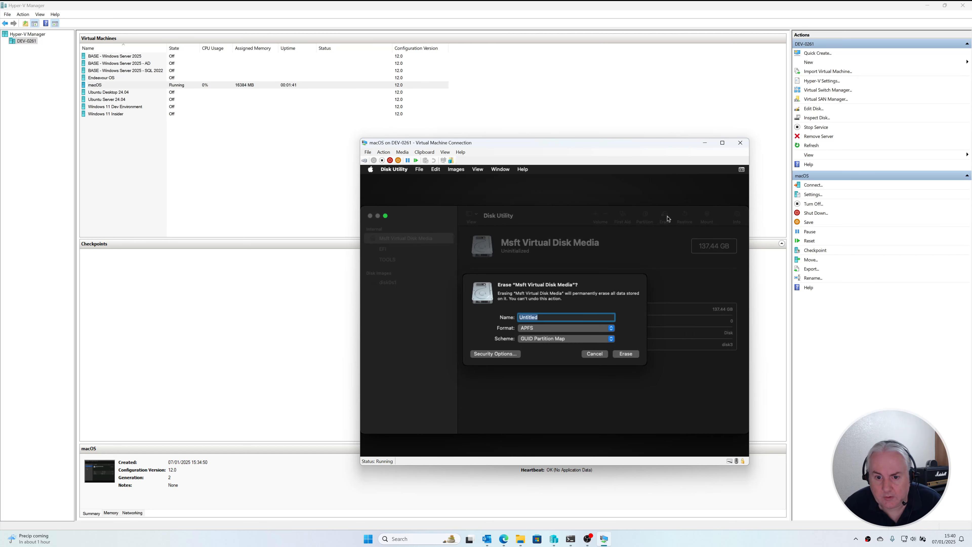
pyautogui.write('macOS')
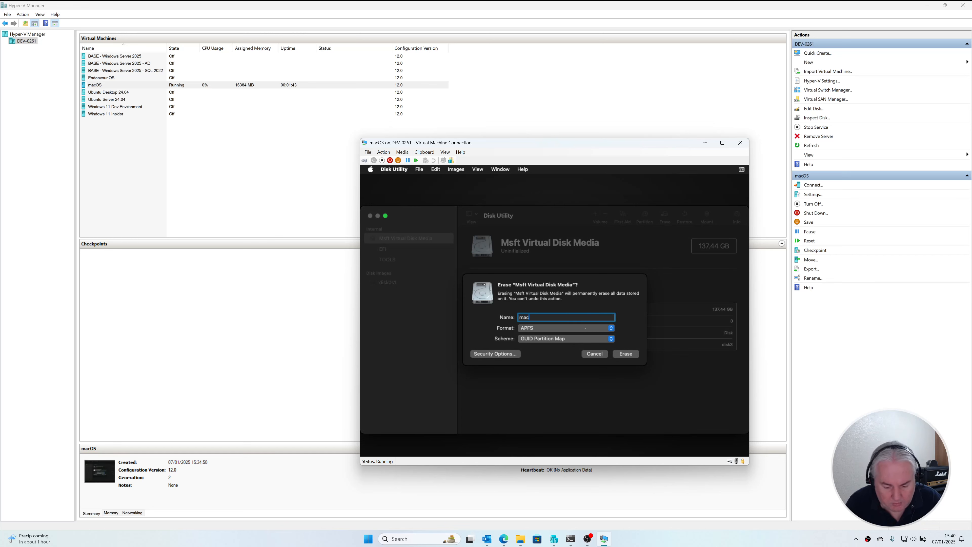
pyautogui.click(634, 356)
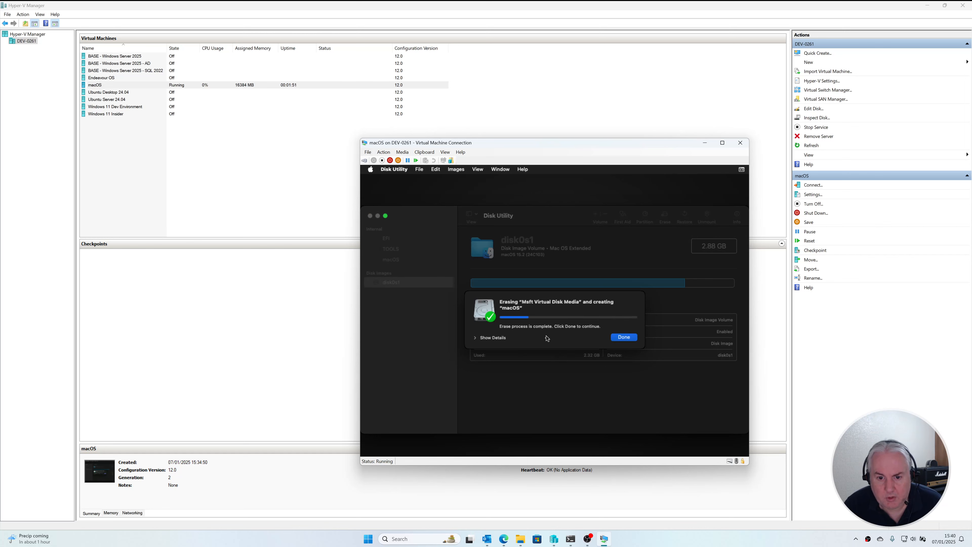
pyautogui.click(624, 337)
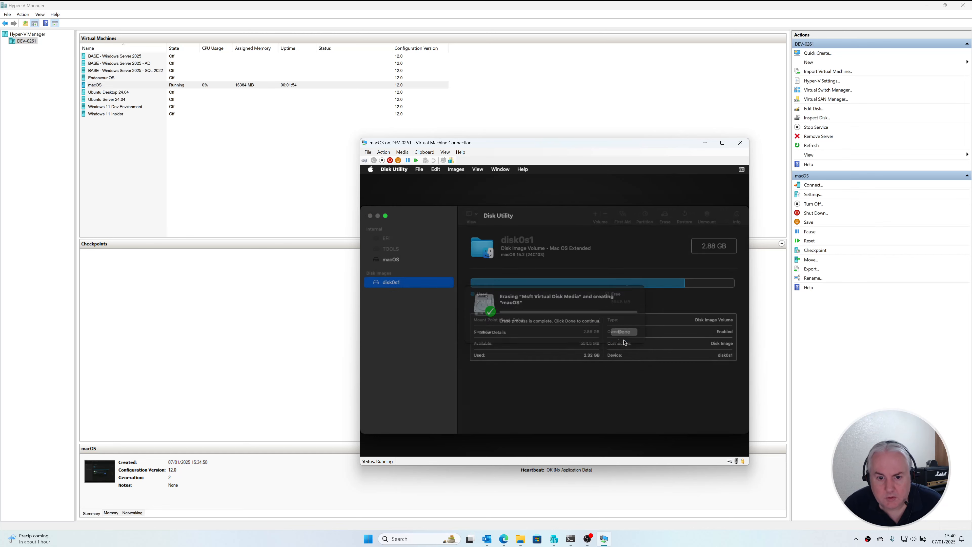
pyautogui.click(396, 259)
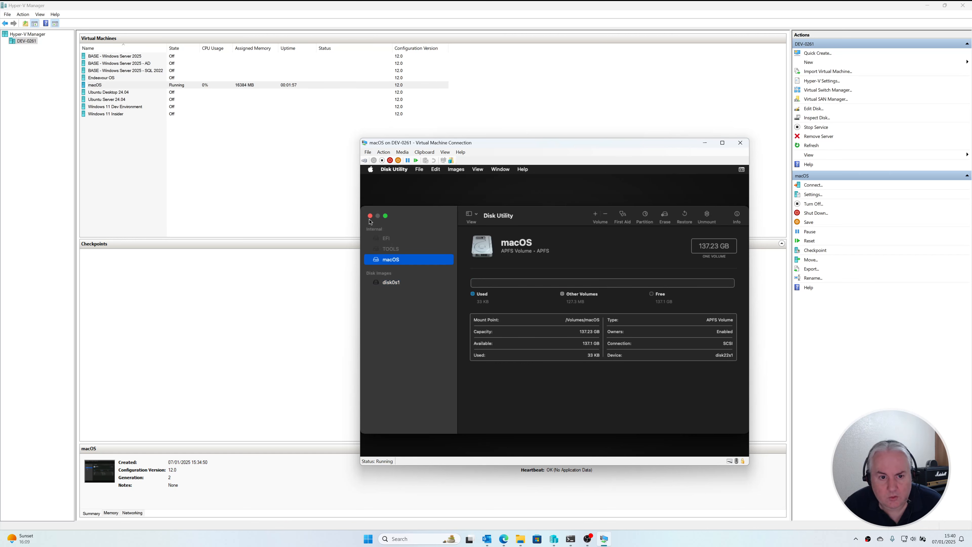
pyautogui.click(370, 217)
pyautogui.click(508, 272)
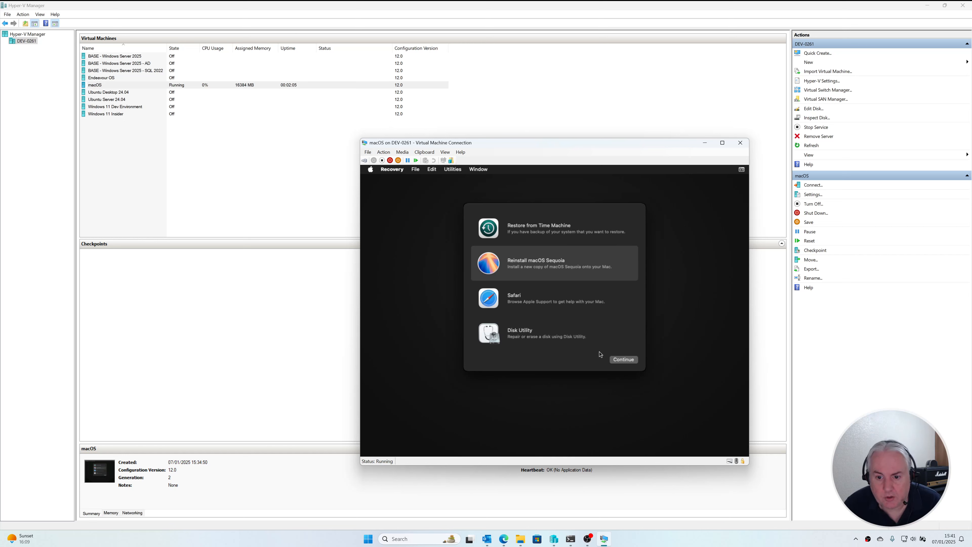
# - Continue through the Sequoia installer, agree to the licence twice, and install onto the macOS disk
pyautogui.click(624, 360)
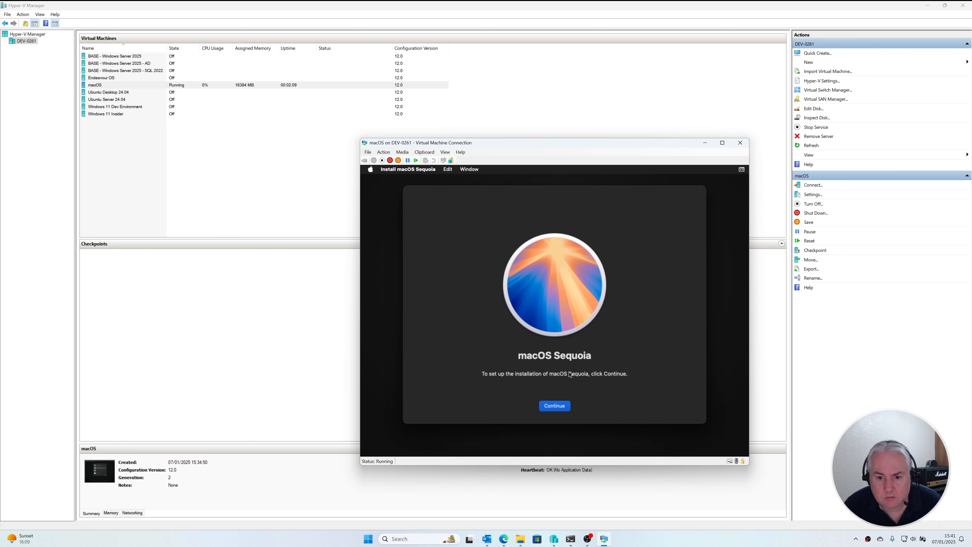
pyautogui.click(555, 412)
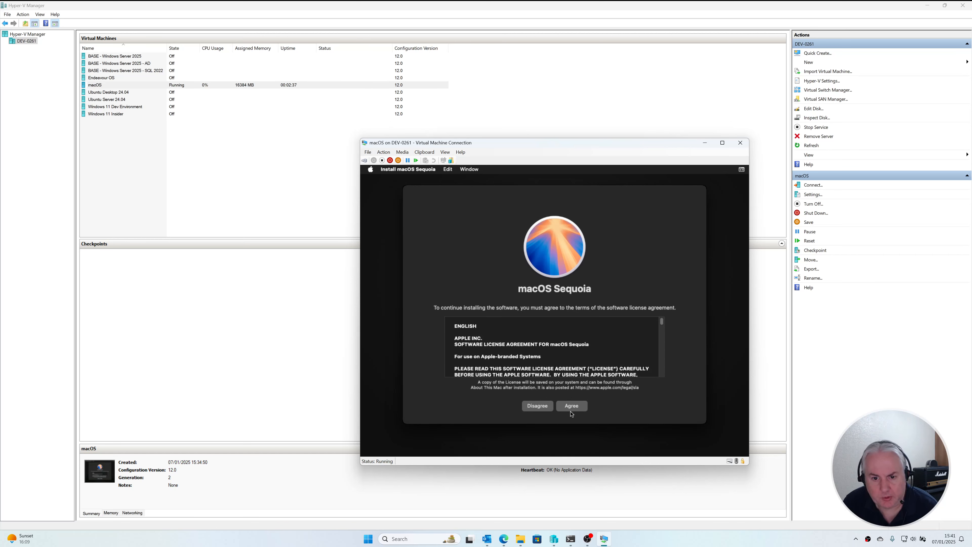
pyautogui.click(570, 409)
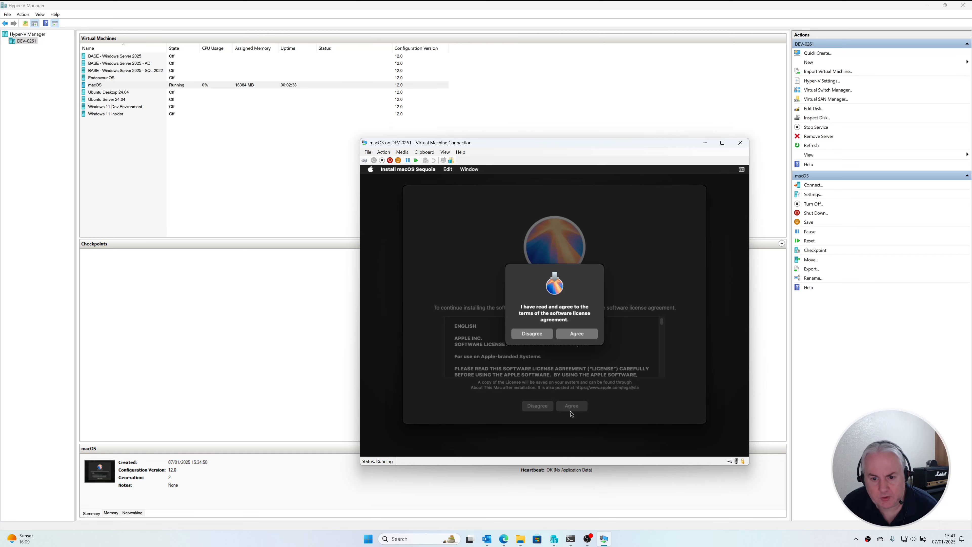
pyautogui.click(582, 335)
pyautogui.click(565, 355)
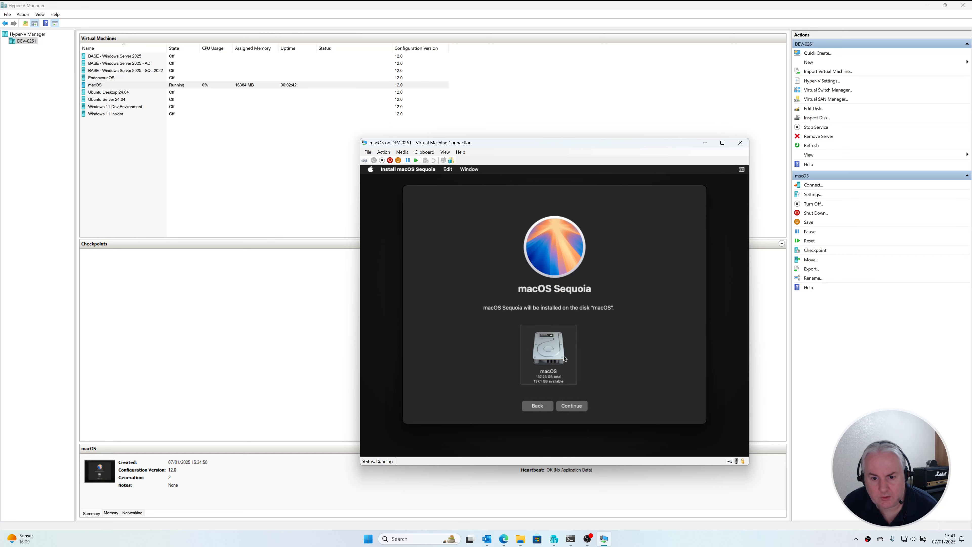
pyautogui.click(579, 409)
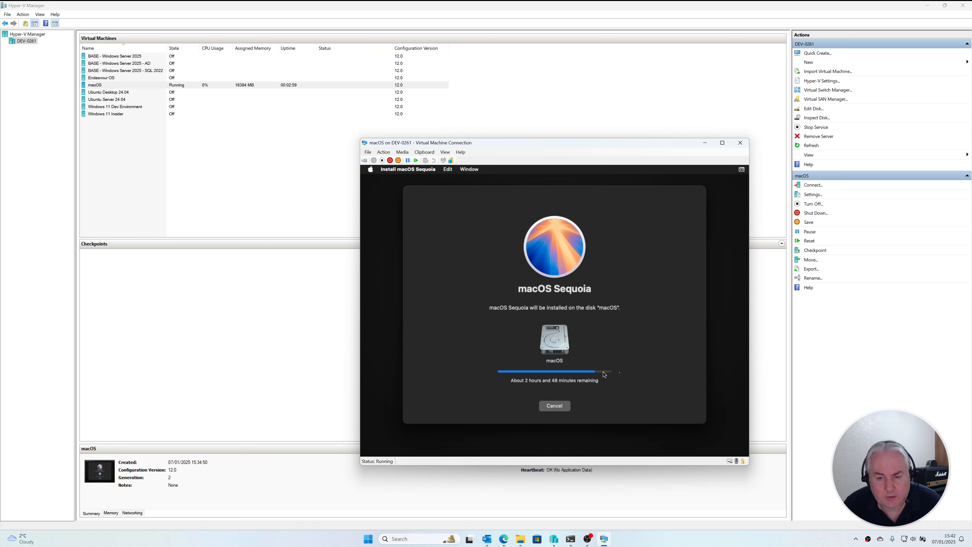
# - Leave the Sequoia install running and open C:\temp\OSX-Hyper-V-main\dist\Scripts in File Explorer
pyautogui.click(867, 540)
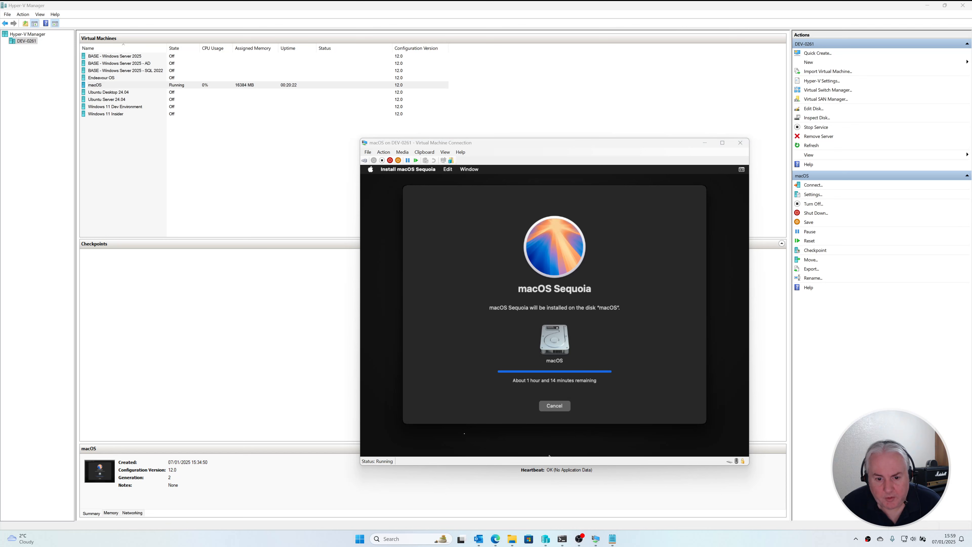
pyautogui.click(462, 433)
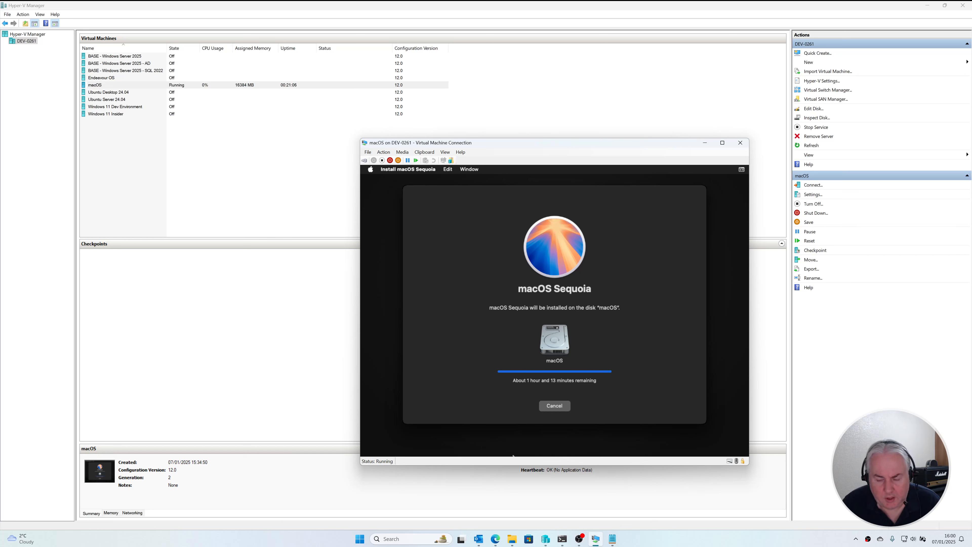
pyautogui.click(512, 538)
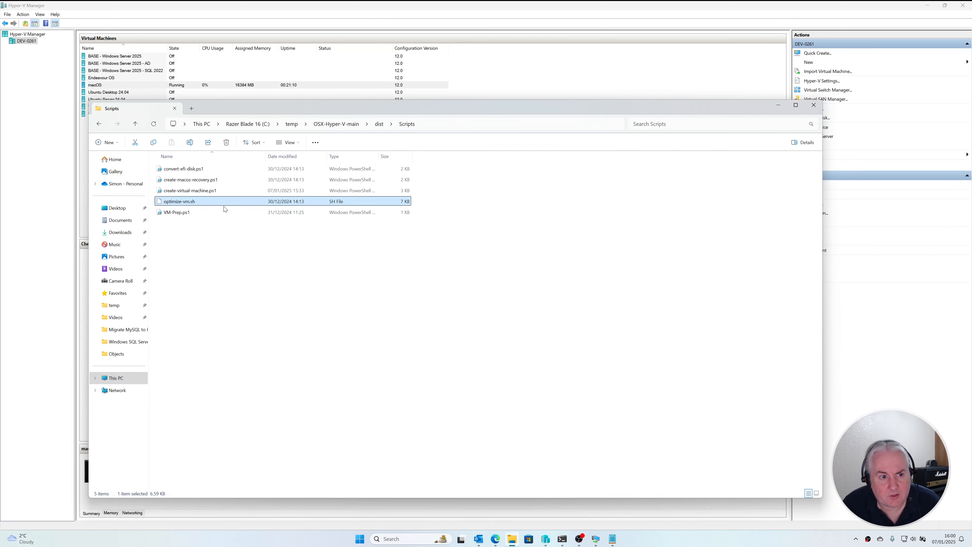
# - Open optimize-vm.sh in Notepad, scroll through the script, then minimize Notepad
pyautogui.rightClick(202, 207)
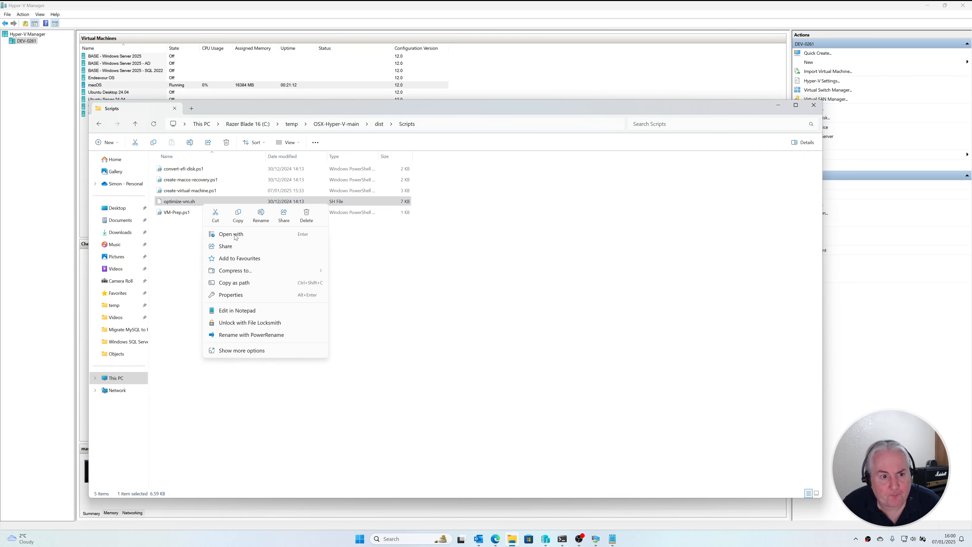
pyautogui.click(255, 311)
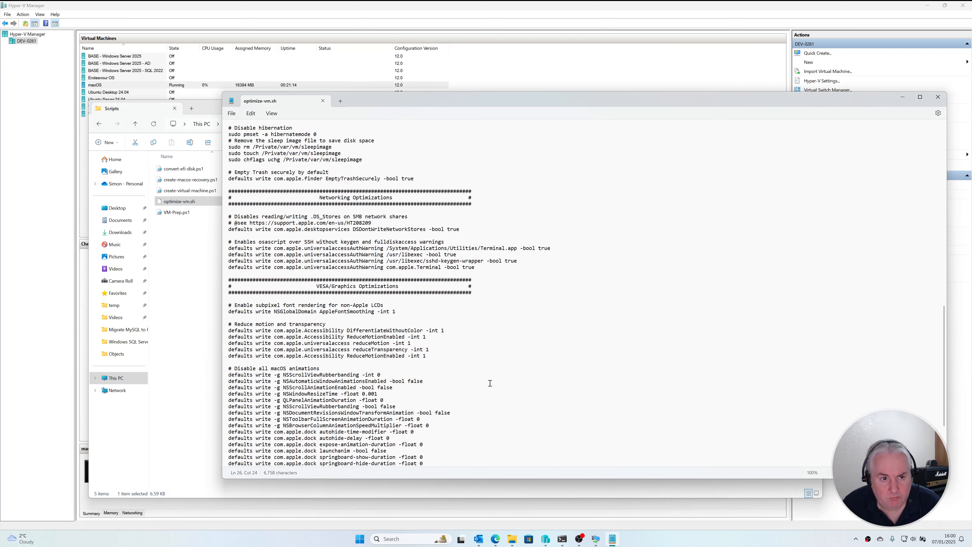
pyautogui.scroll(-3, 337, 241)
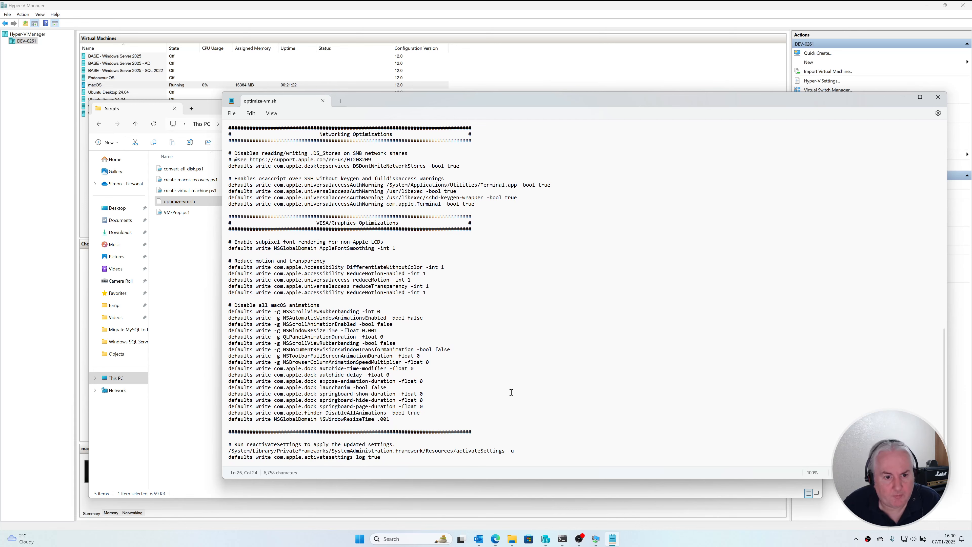
pyautogui.scroll(-2, 511, 392)
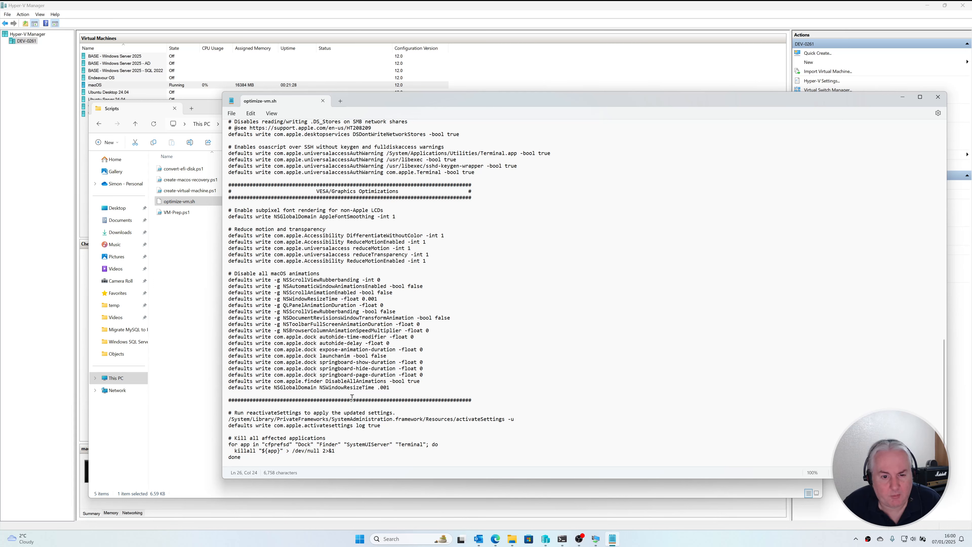
pyautogui.moveTo(460, 387); pyautogui.dragTo(471, 394)
pyautogui.click(498, 432)
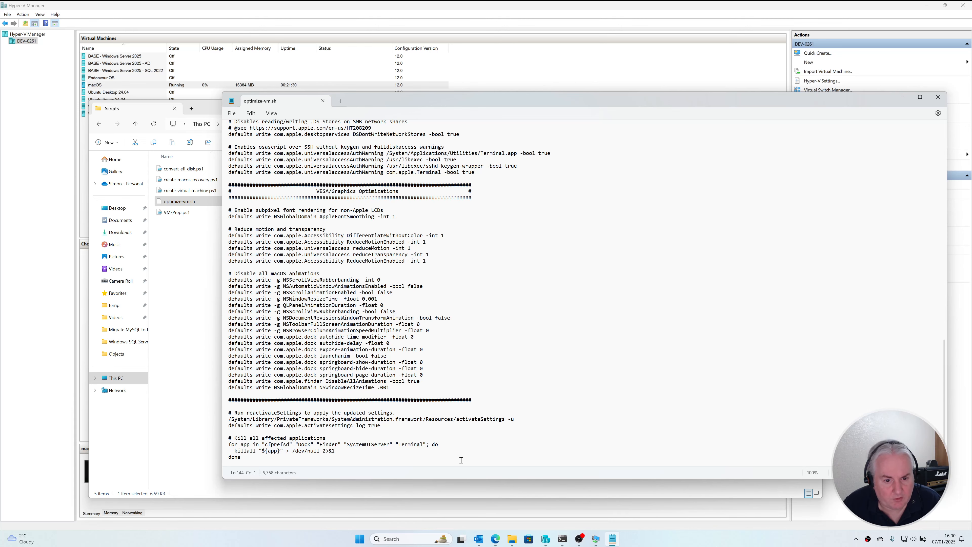
pyautogui.scroll(5, 461, 460)
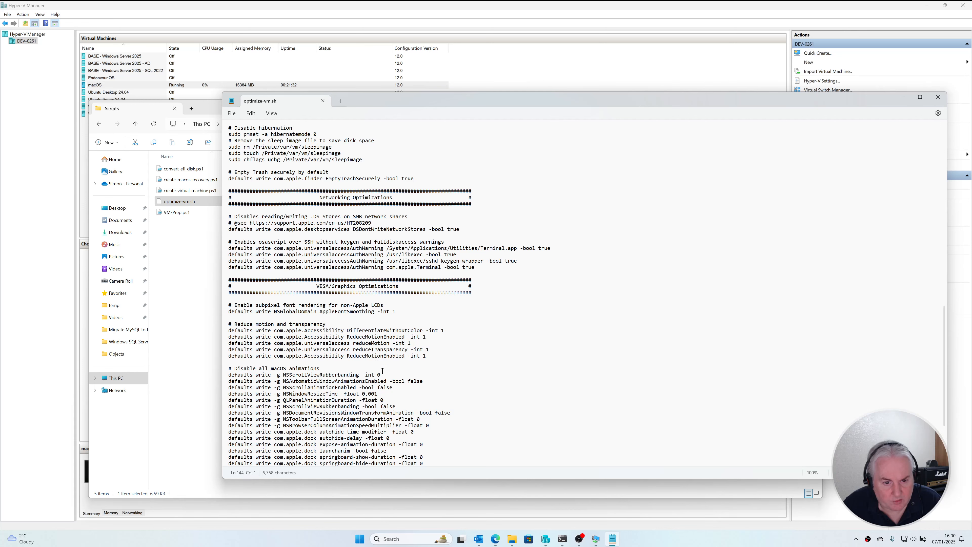
pyautogui.scroll(10, 320, 366)
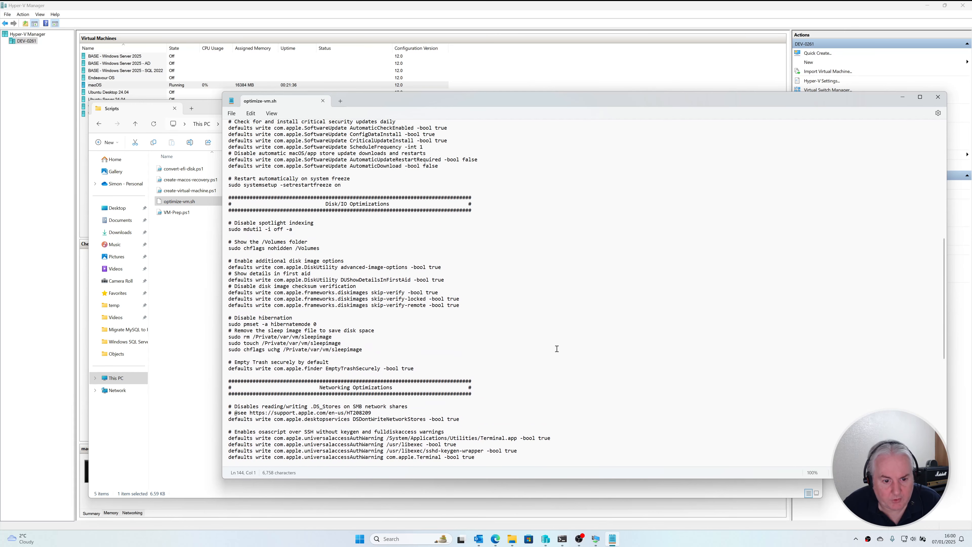
pyautogui.click(903, 97)
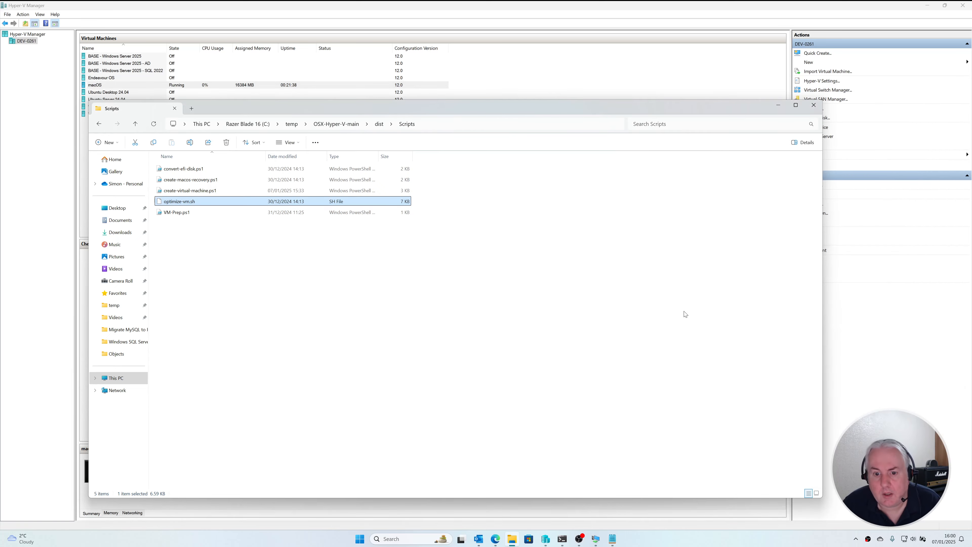
# - Minimize Explorer, close the old VM Connection window, and reconnect to the macOS VM
pyautogui.click(778, 106)
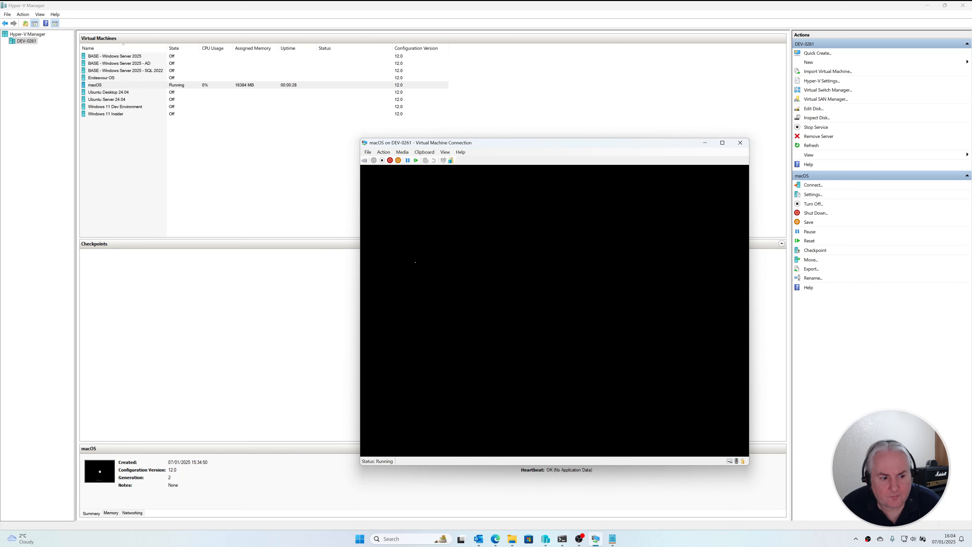
pyautogui.click(740, 142)
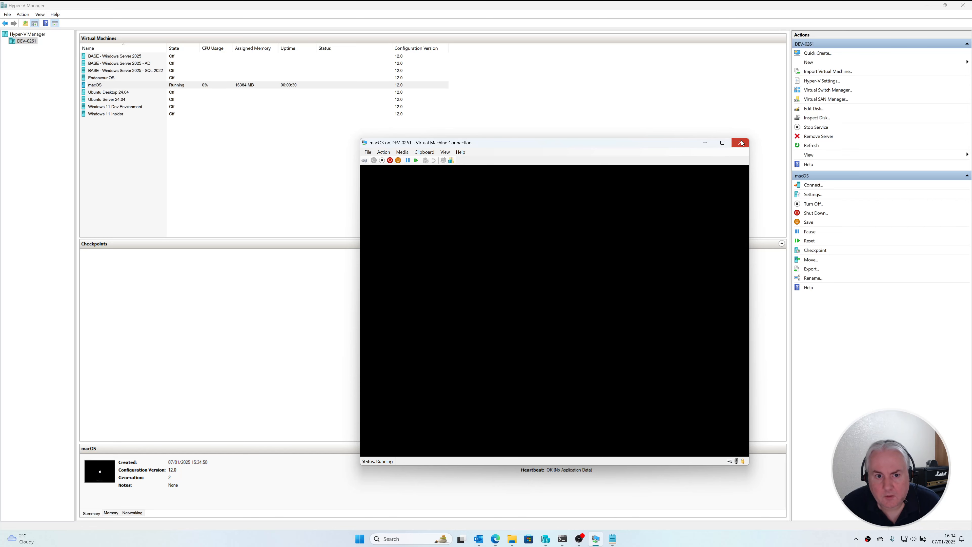
pyautogui.click(279, 86)
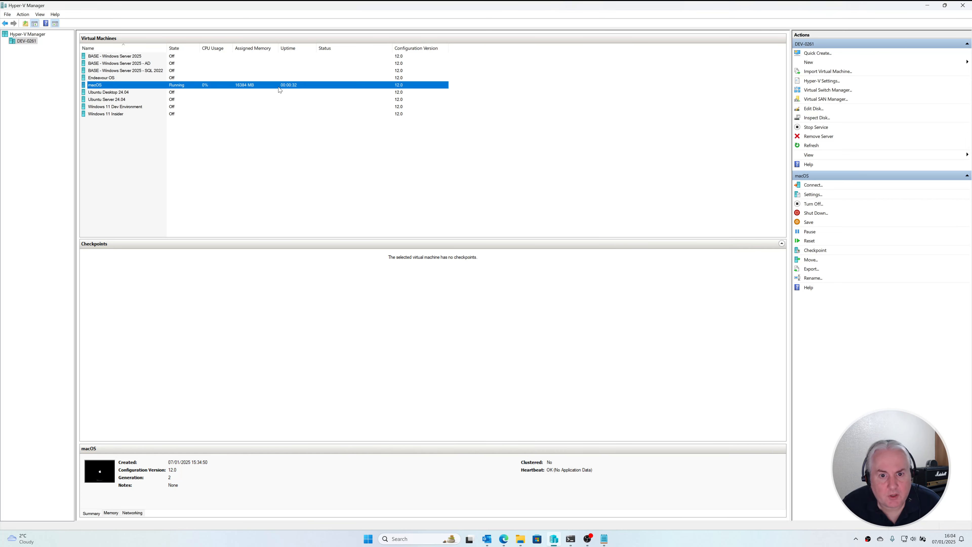
pyautogui.doubleClick(279, 87)
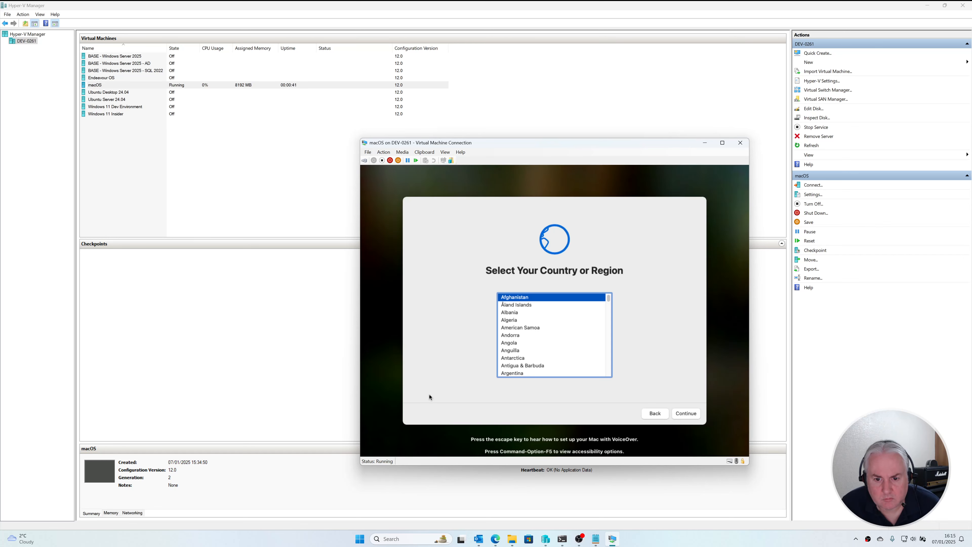
# - Select United Kingdom as the country or region and continue
pyautogui.click(558, 336)
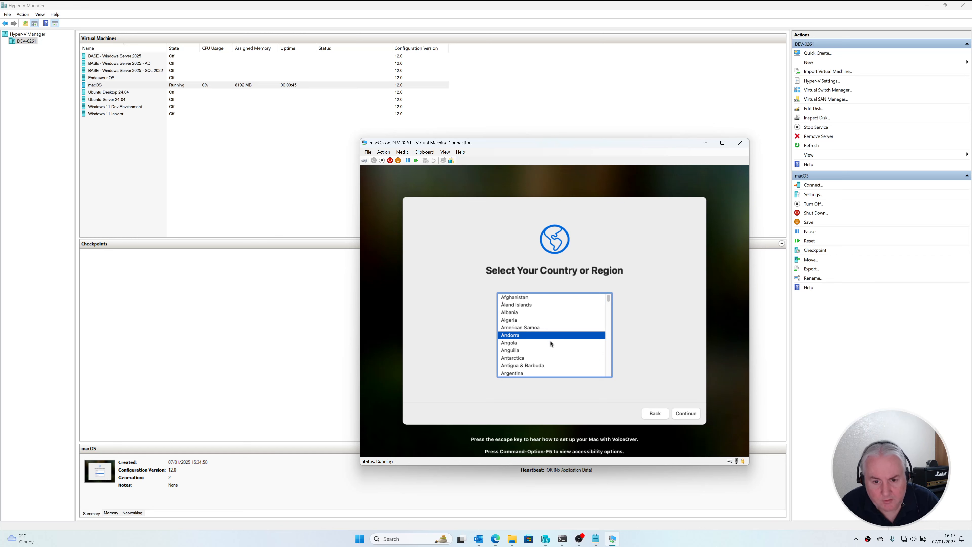
pyautogui.press('u')
pyautogui.scroll(1, 549, 341)
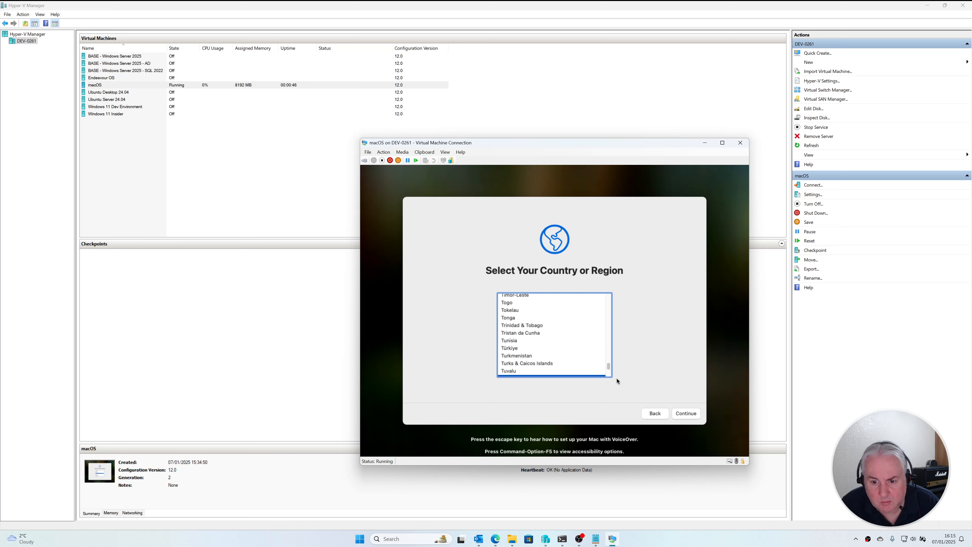
pyautogui.scroll(-5, 574, 341)
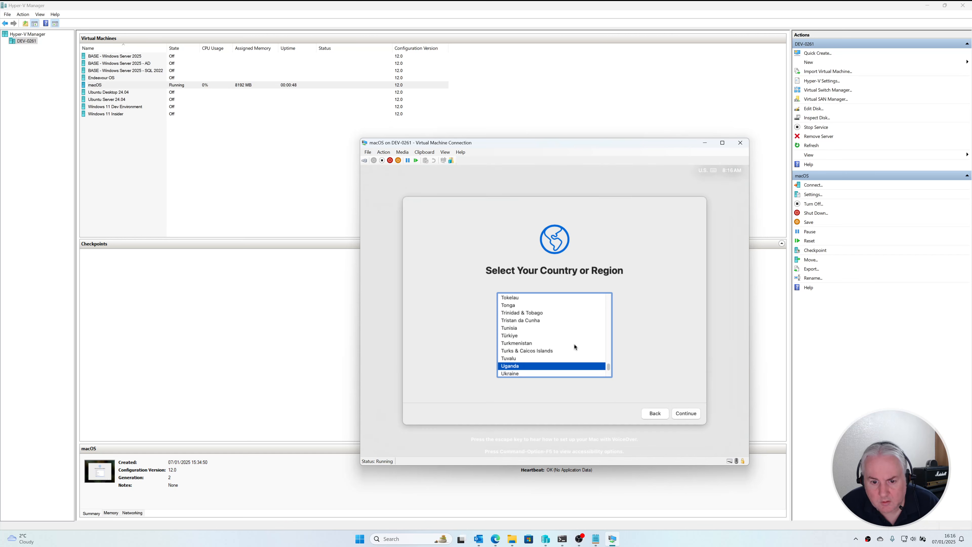
pyautogui.click(546, 319)
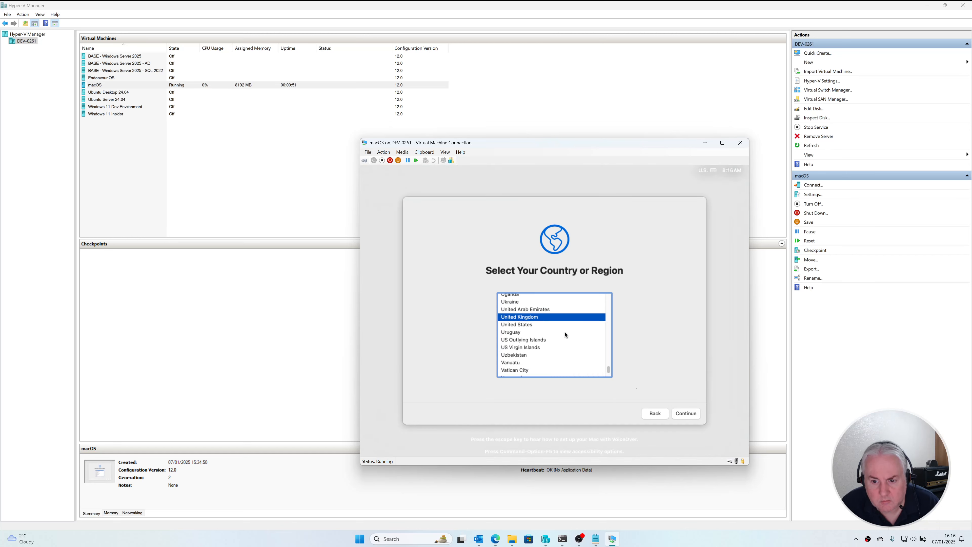
pyautogui.click(689, 415)
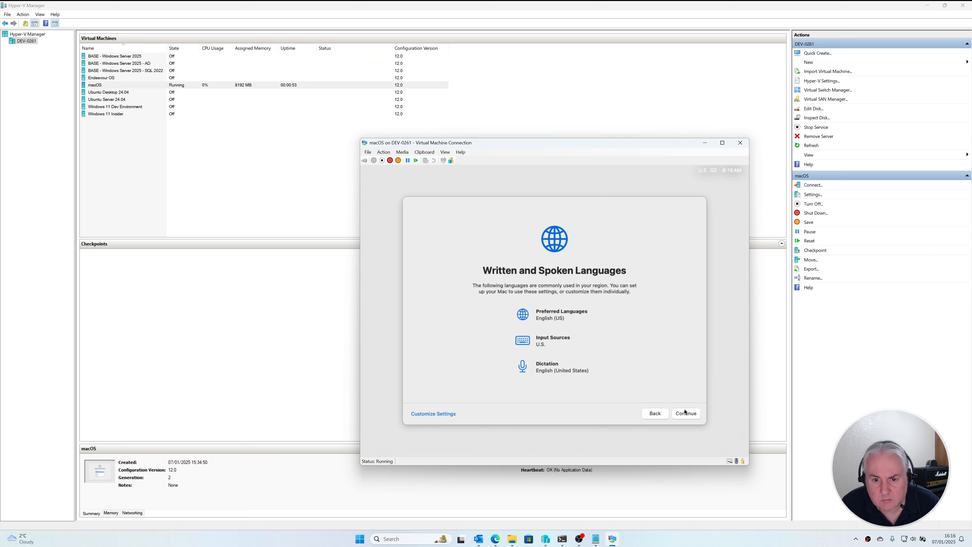
# - Customise languages to add English (UK) as a preferred language and accept the British input source
pyautogui.click(447, 414)
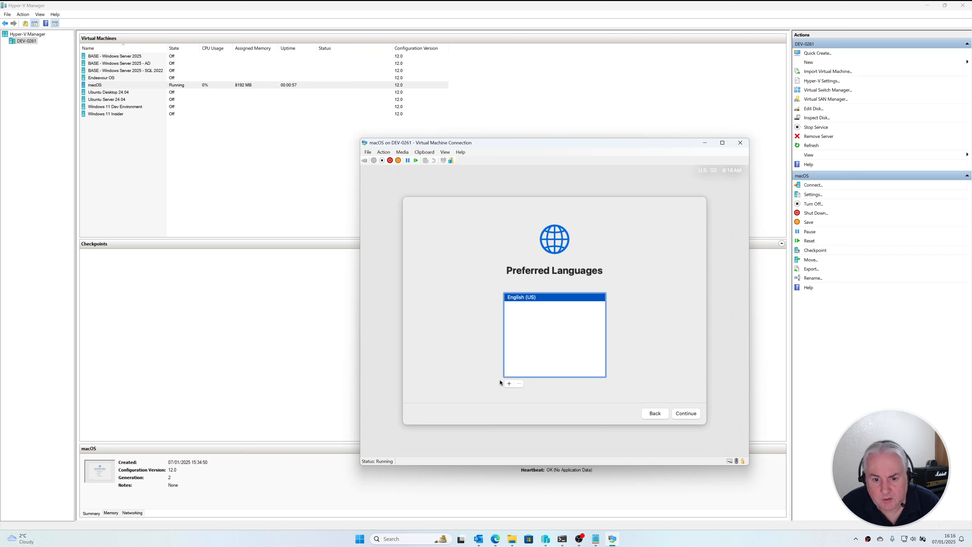
pyautogui.click(510, 384)
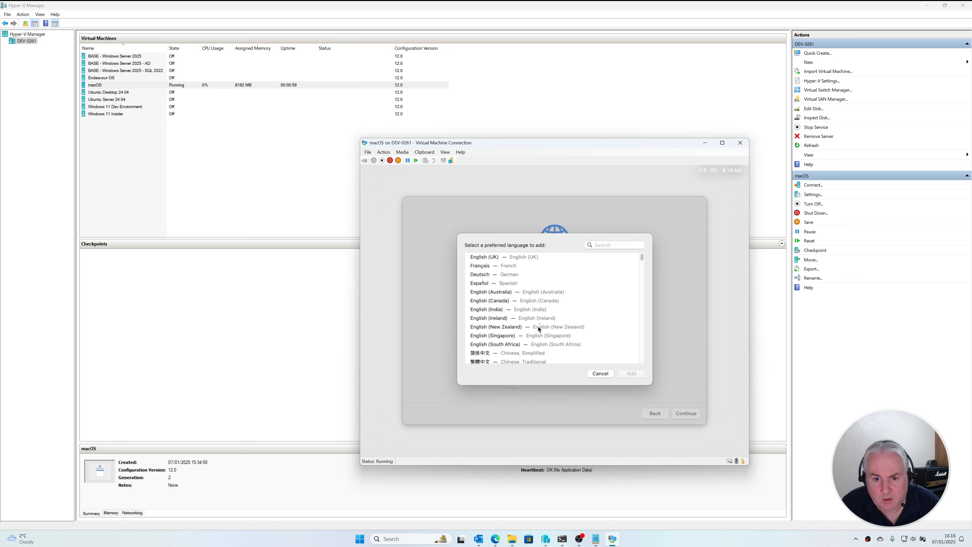
pyautogui.click(524, 259)
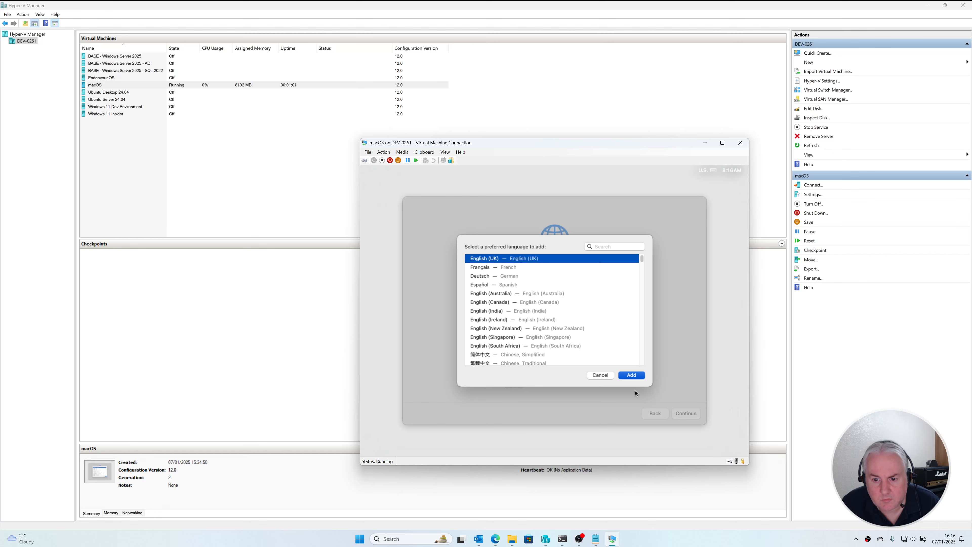
pyautogui.click(632, 375)
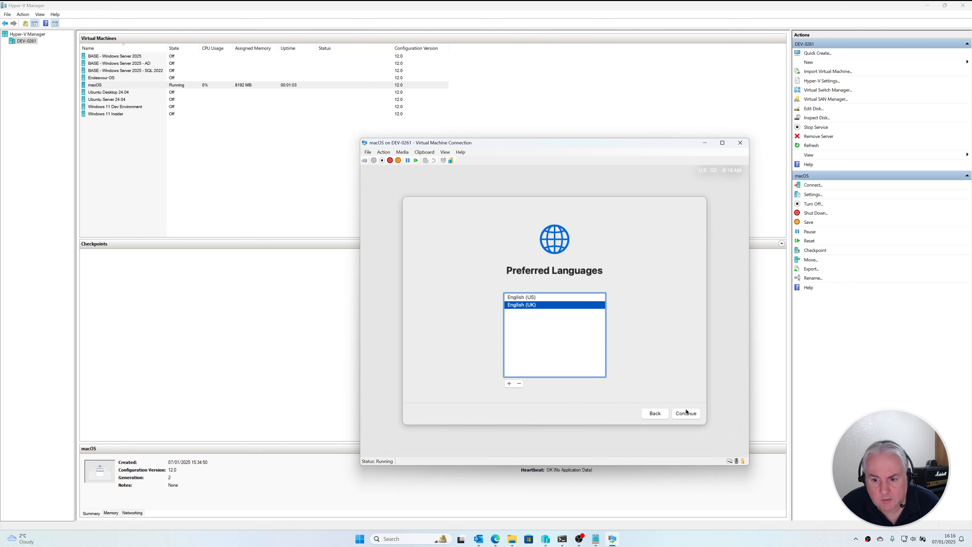
pyautogui.click(552, 298)
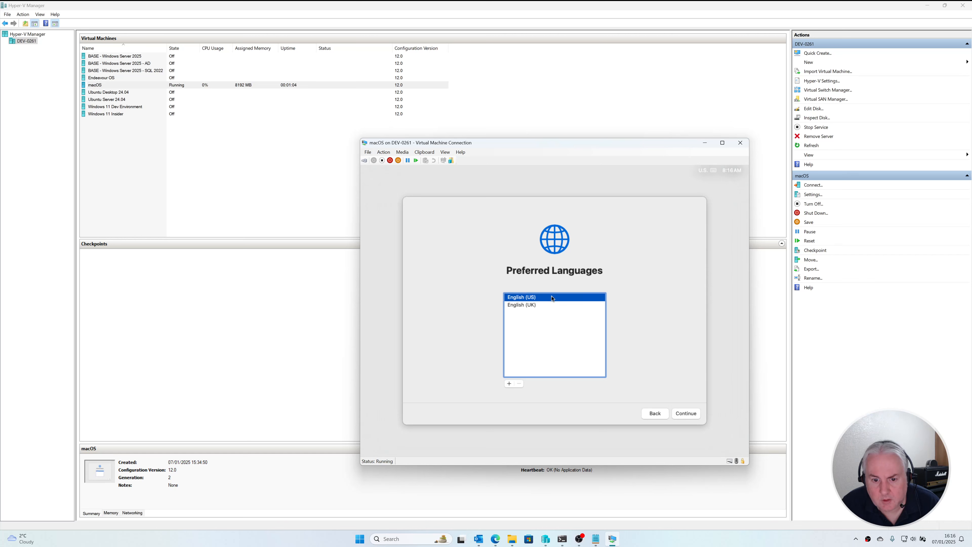
pyautogui.click(534, 305)
pyautogui.click(694, 414)
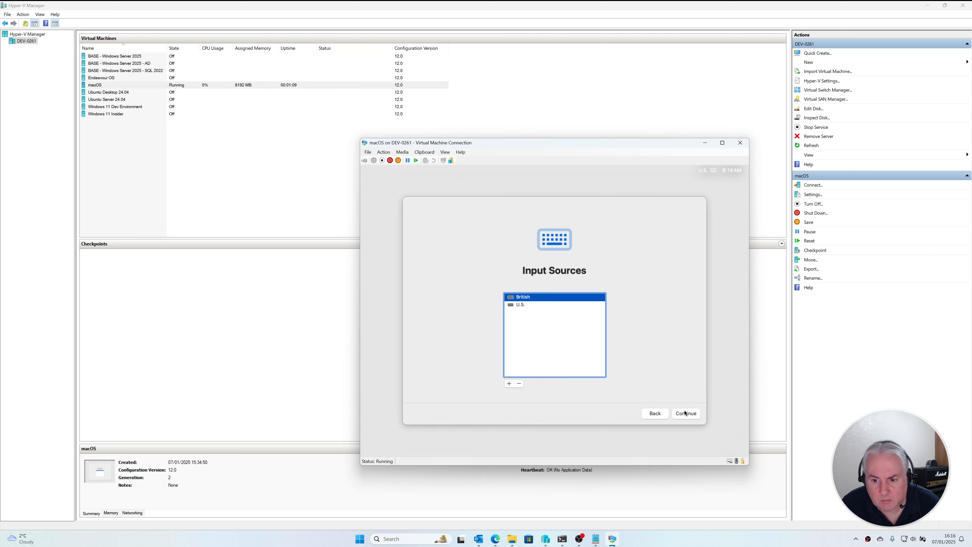
pyautogui.click(685, 413)
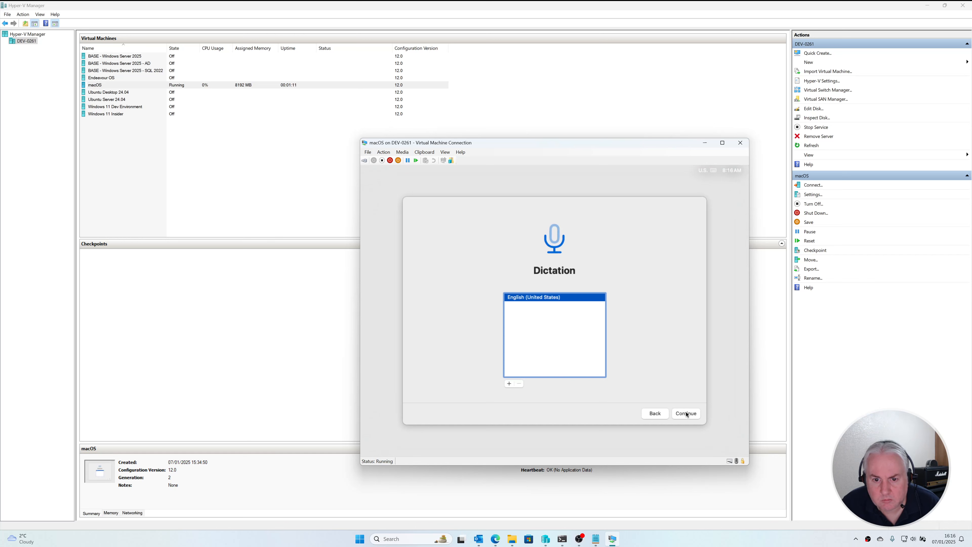
# - Add English (United Kingdom) as a dictation language and continue
pyautogui.click(510, 383)
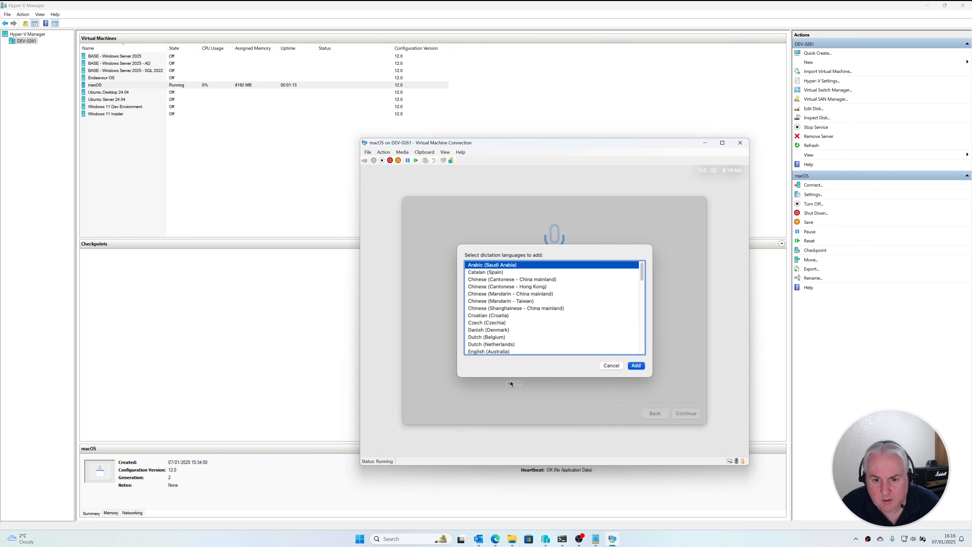
pyautogui.click(593, 293)
pyautogui.press('u')
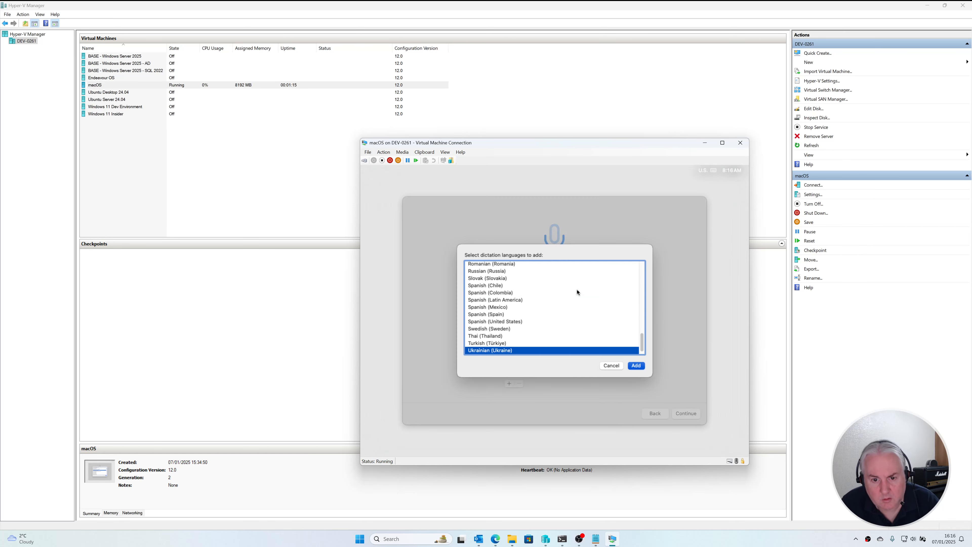
pyautogui.scroll(5, 559, 314)
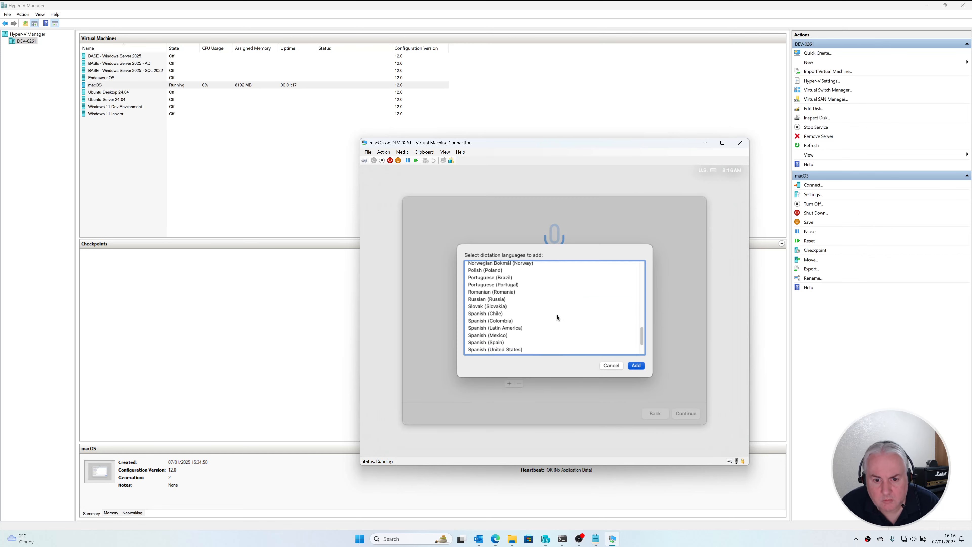
pyautogui.scroll(-3, 557, 317)
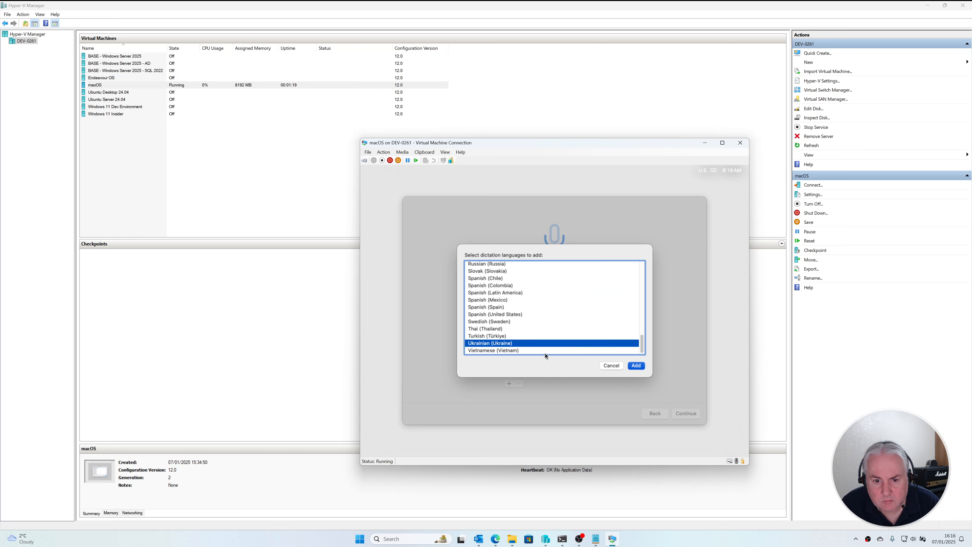
pyautogui.press('e')
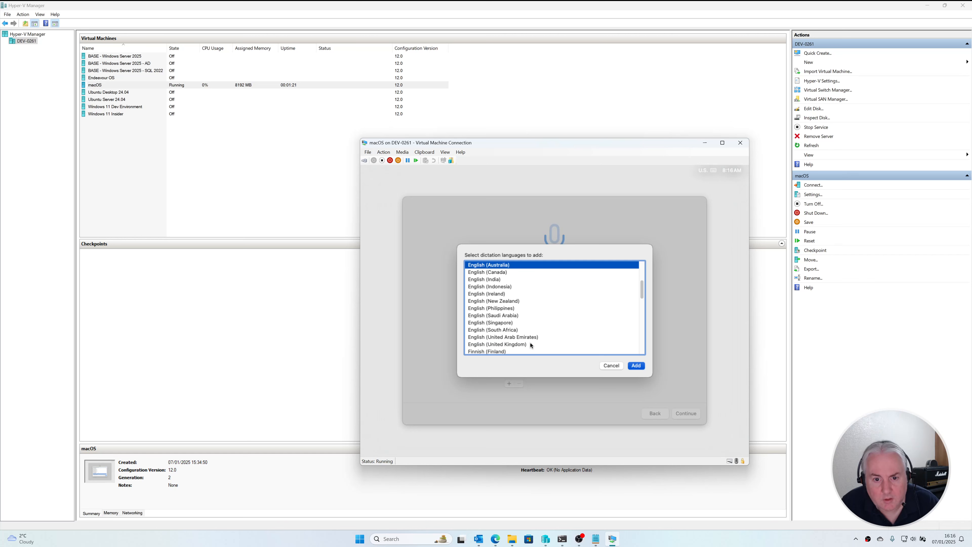
pyautogui.click(522, 344)
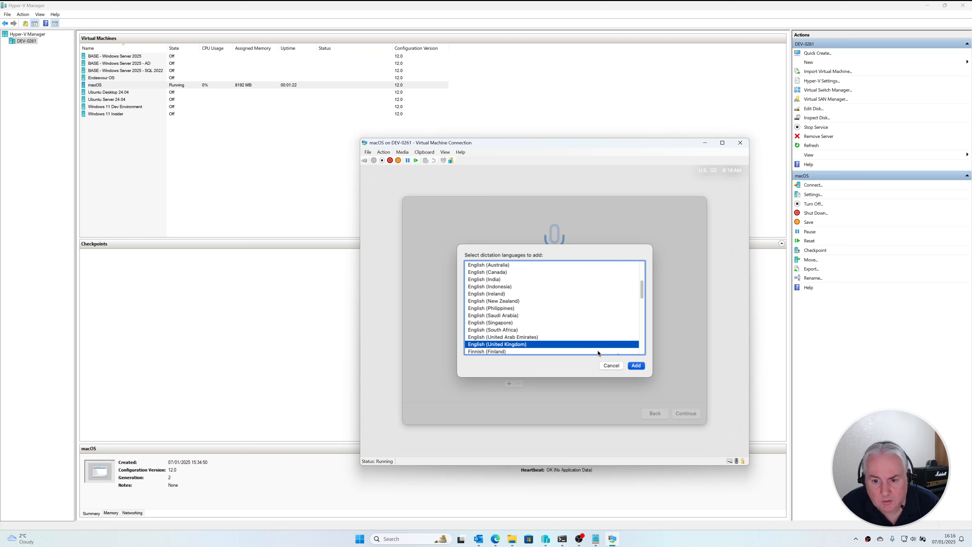
pyautogui.click(634, 365)
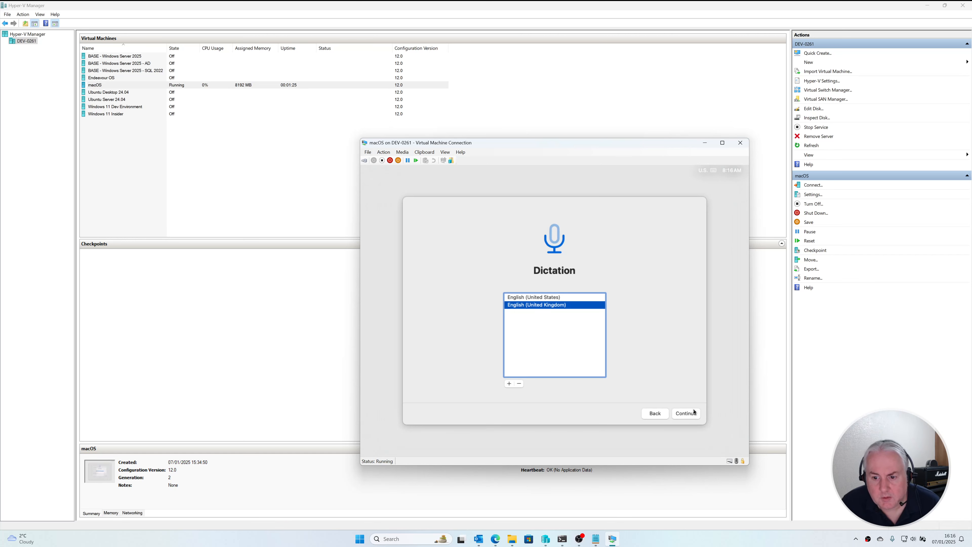
pyautogui.click(694, 413)
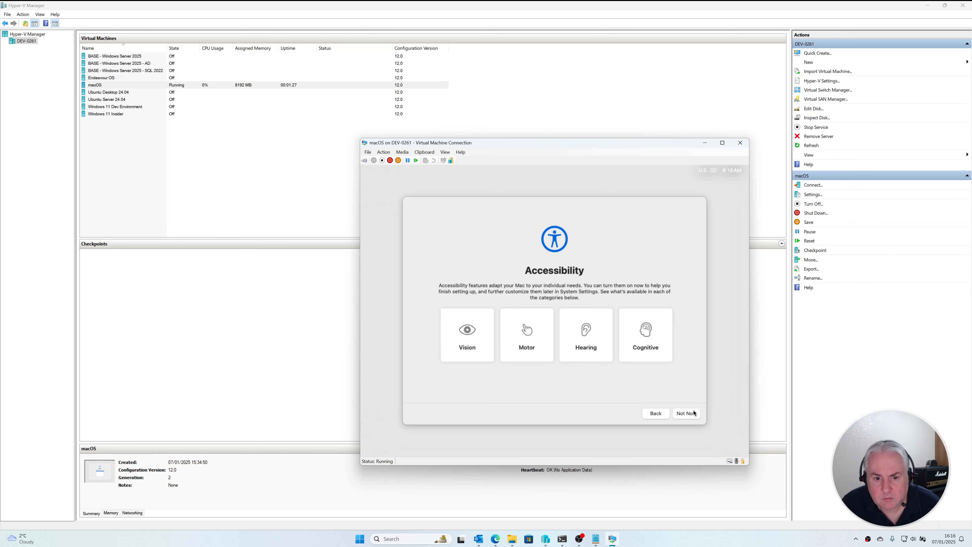
# - Skip Accessibility, Data & Privacy, migration and Apple Account sign-in, then agree to the licence
pyautogui.click(680, 415)
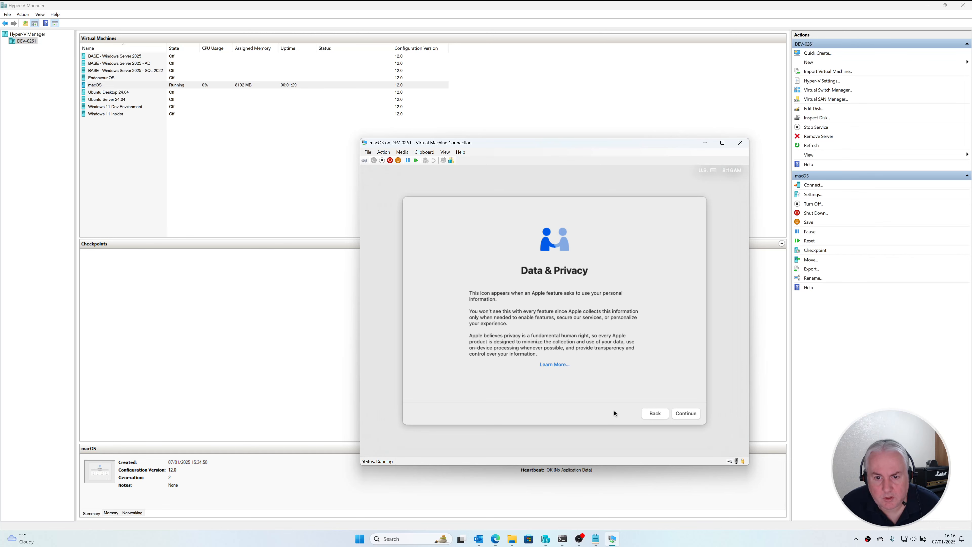
pyautogui.click(680, 414)
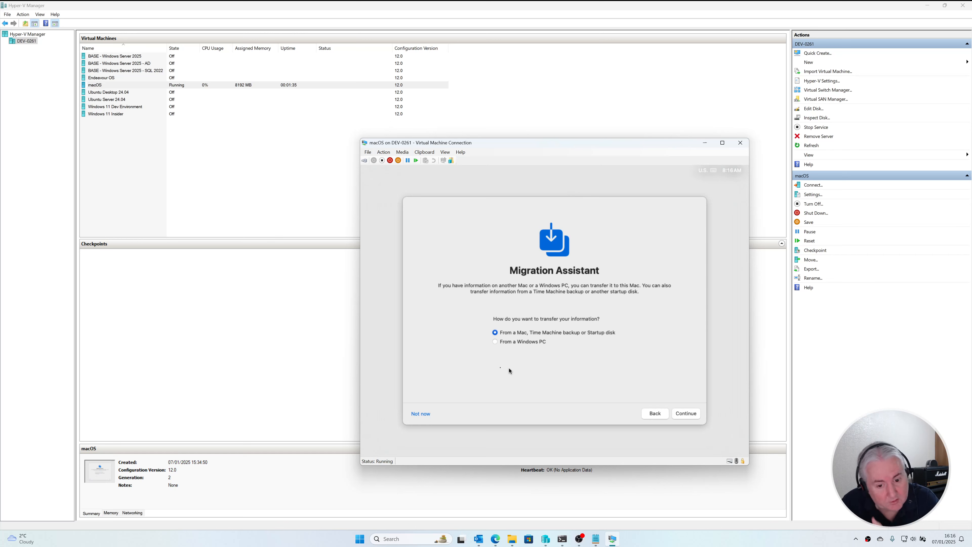
pyautogui.click(424, 414)
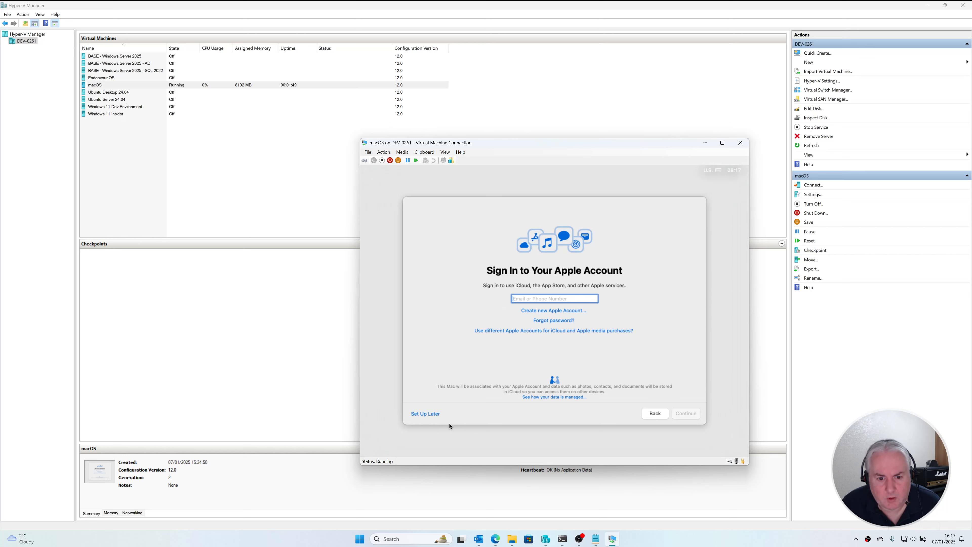
pyautogui.click(428, 416)
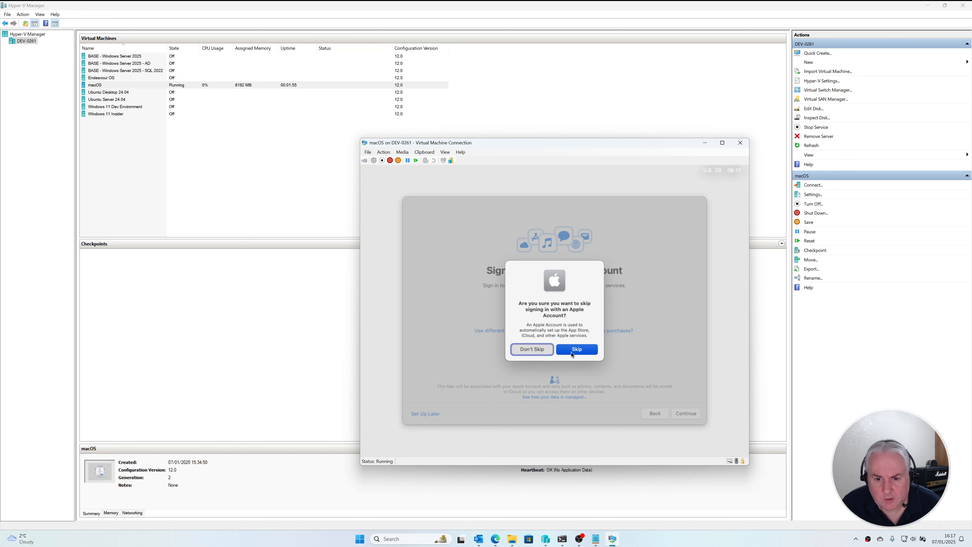
pyautogui.click(572, 354)
pyautogui.click(686, 413)
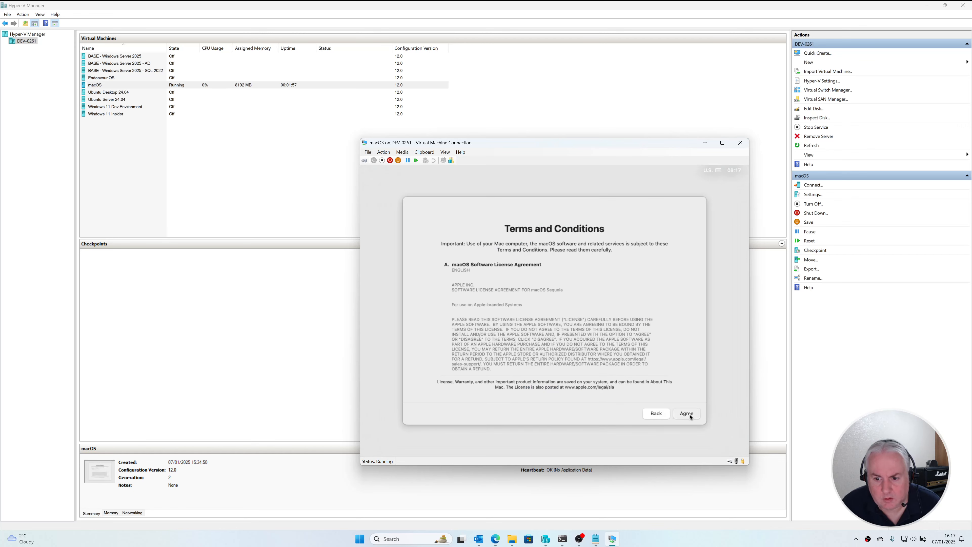
# - Agree to the licence, then enter the account's full name, account name and verified password
pyautogui.click(585, 342)
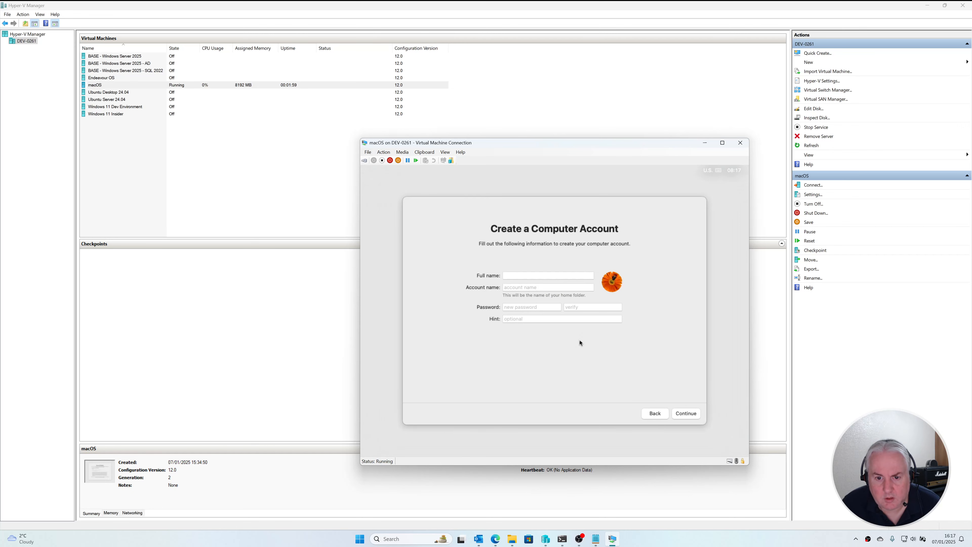
pyautogui.write('Simon Jenkin')
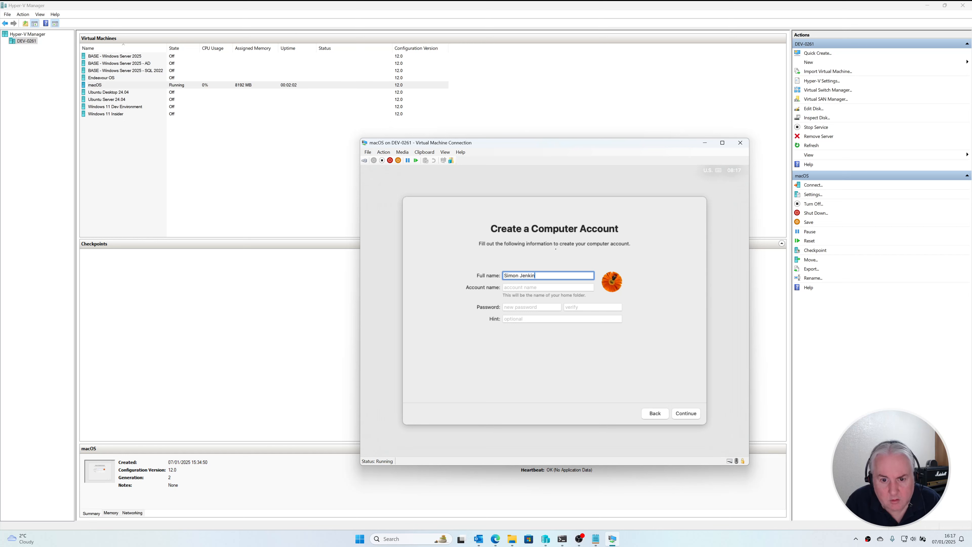
pyautogui.write('son')
pyautogui.press('Tab')
pyautogui.write('simon')
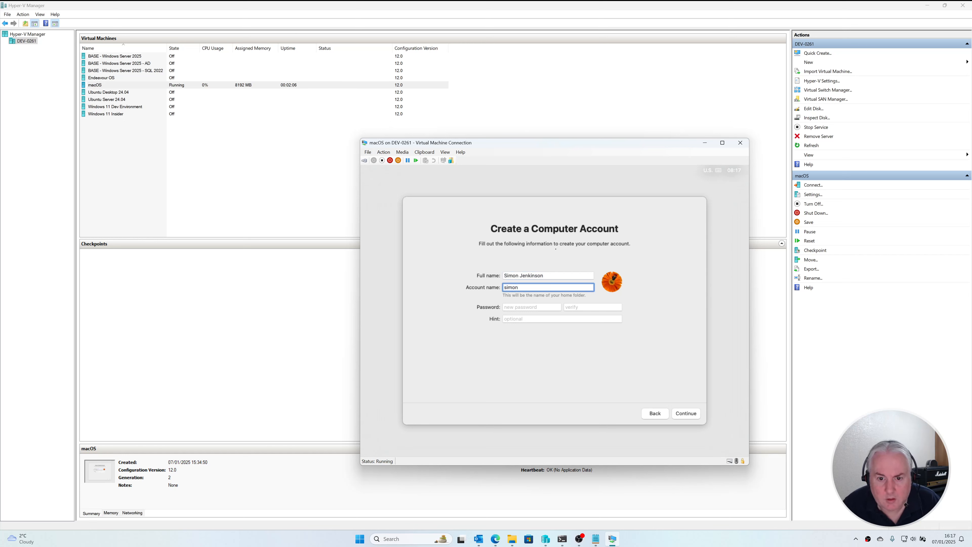
pyautogui.press('Tab')
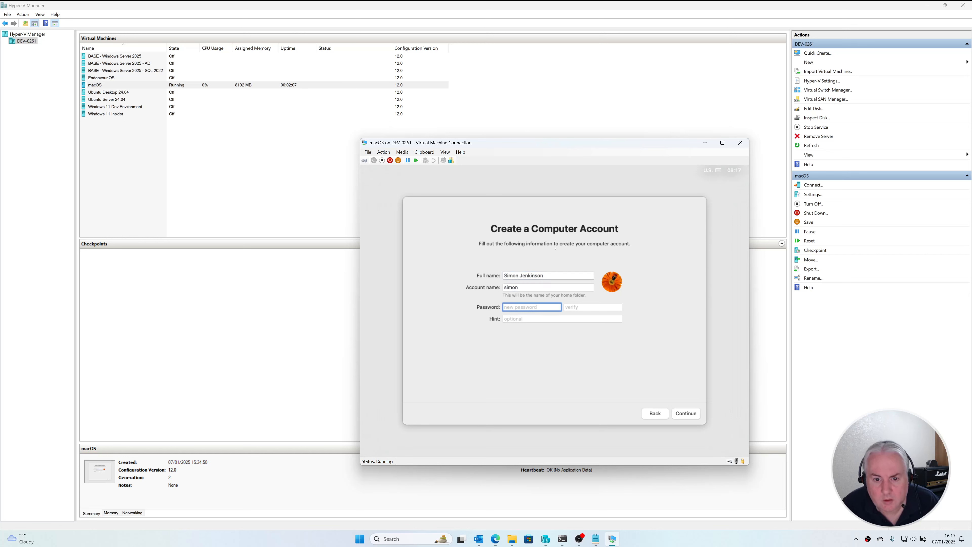
pyautogui.write('****')
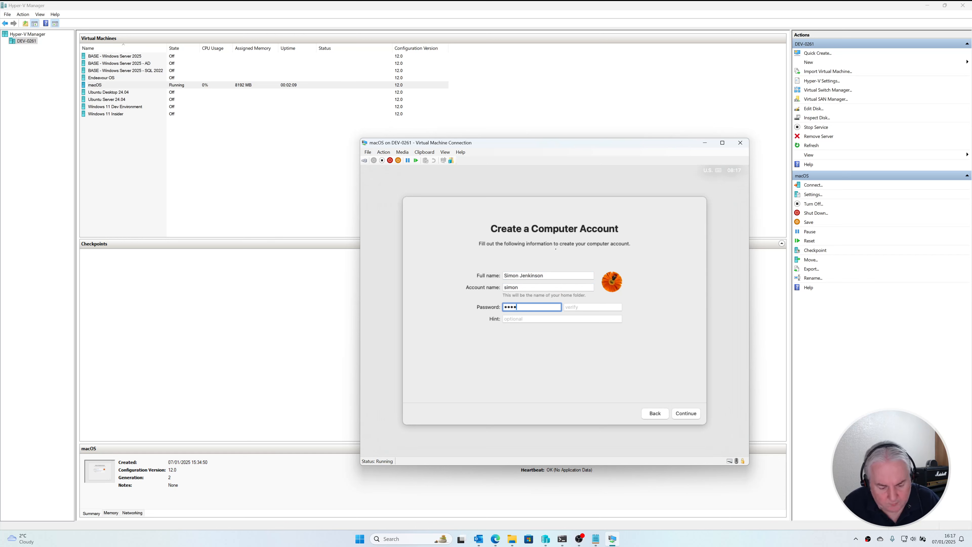
pyautogui.write('****')
pyautogui.press('Tab')
pyautogui.write('*')
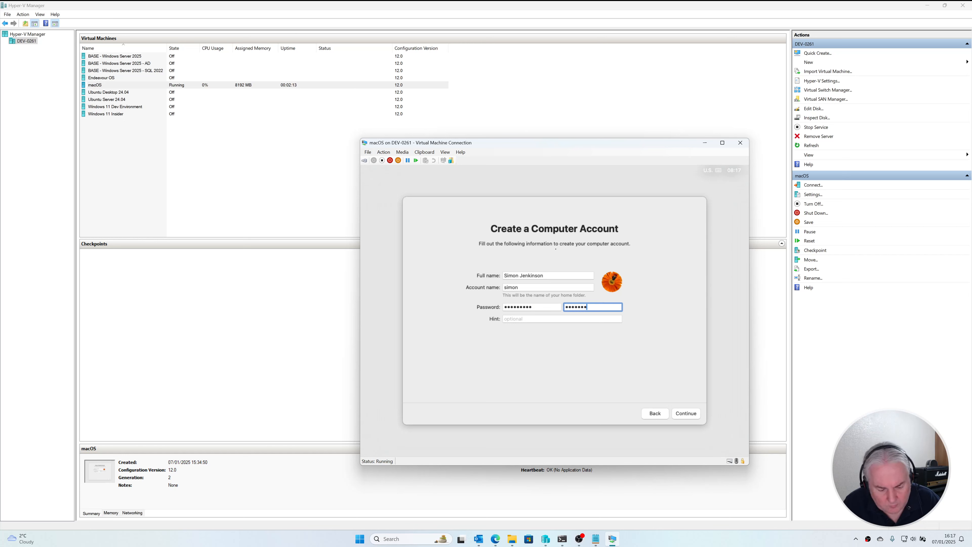
pyautogui.click(687, 415)
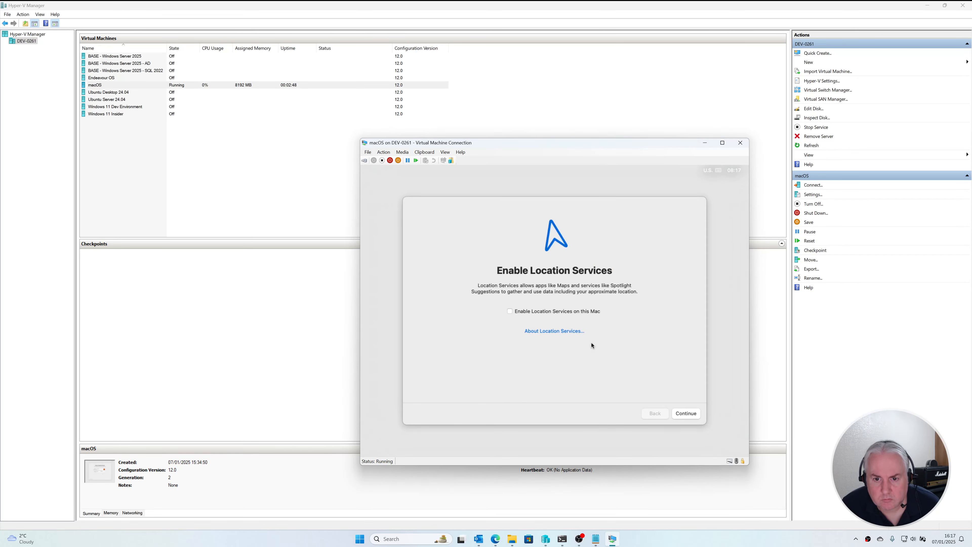
# - Enable Location Services, change the Analytics sharing choice, postpone Screen Time and accept the default appearance
pyautogui.click(597, 312)
pyautogui.click(684, 415)
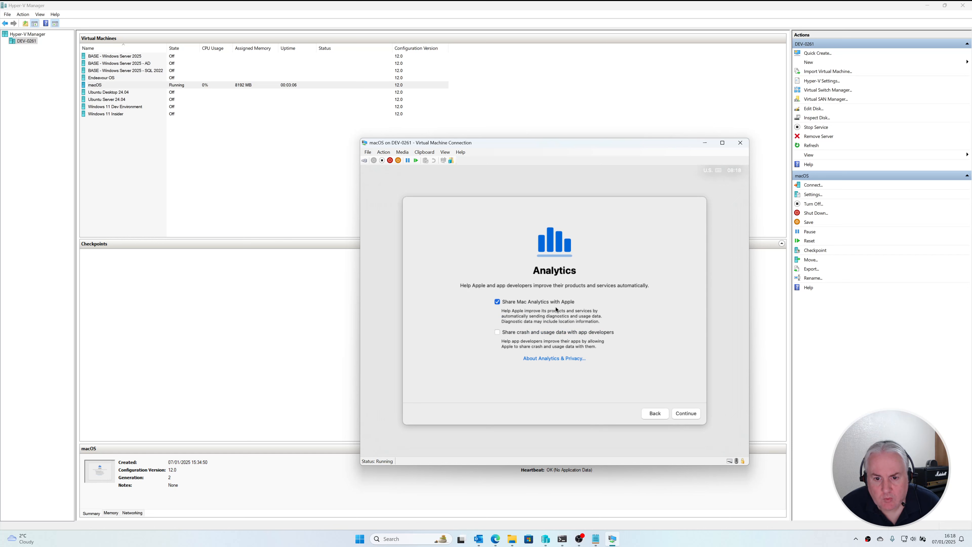
pyautogui.click(556, 303)
pyautogui.click(696, 418)
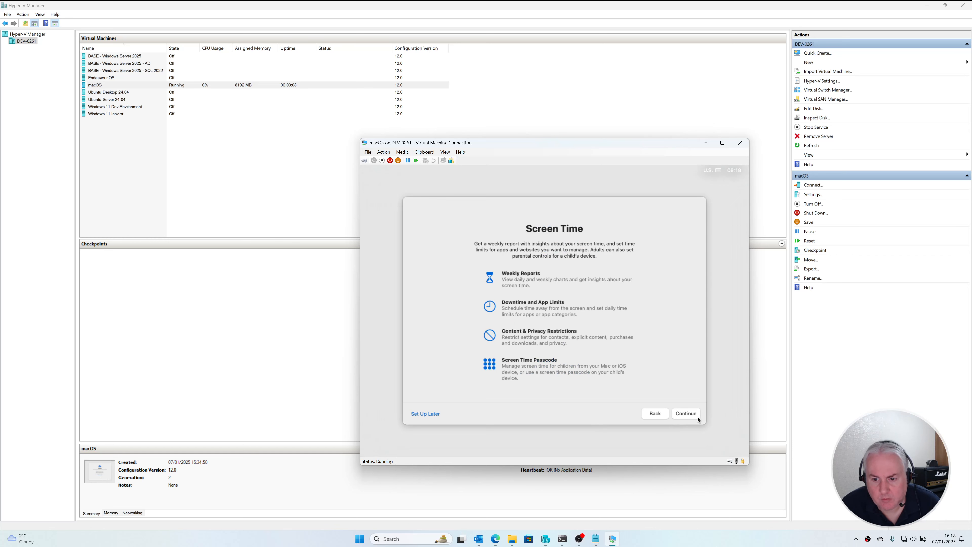
pyautogui.click(434, 414)
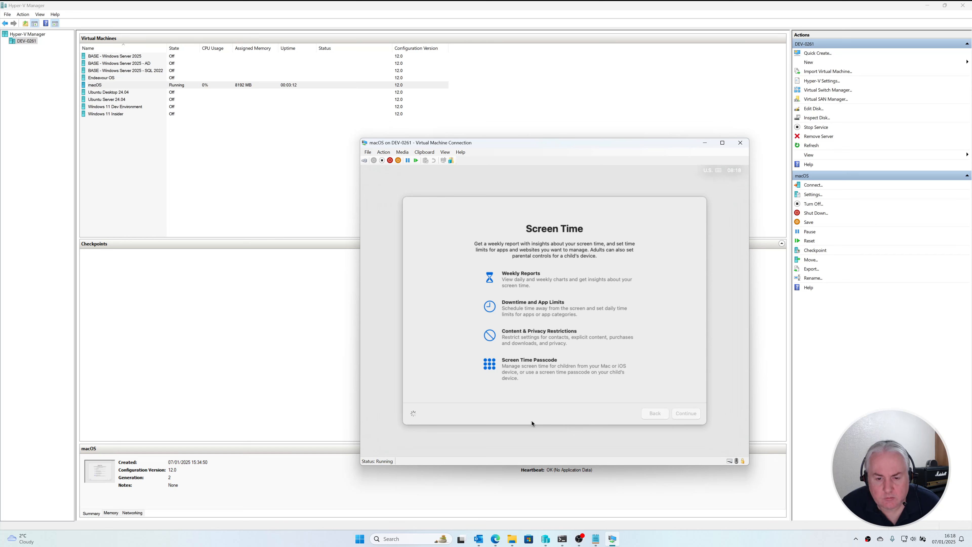
pyautogui.click(685, 415)
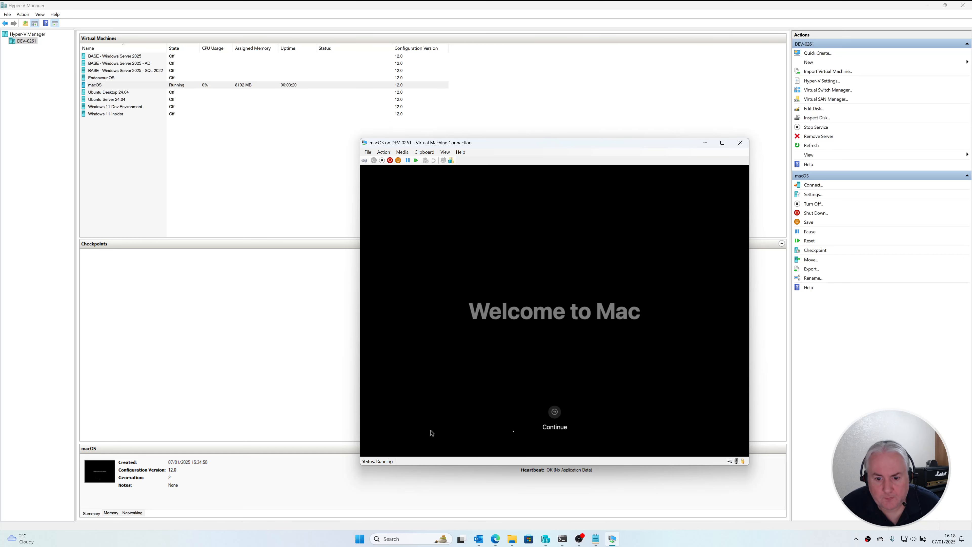
# - Pass the Welcome to Mac screen and let Keyboard Setup Assistant identify an ISO keyboard
pyautogui.click(555, 411)
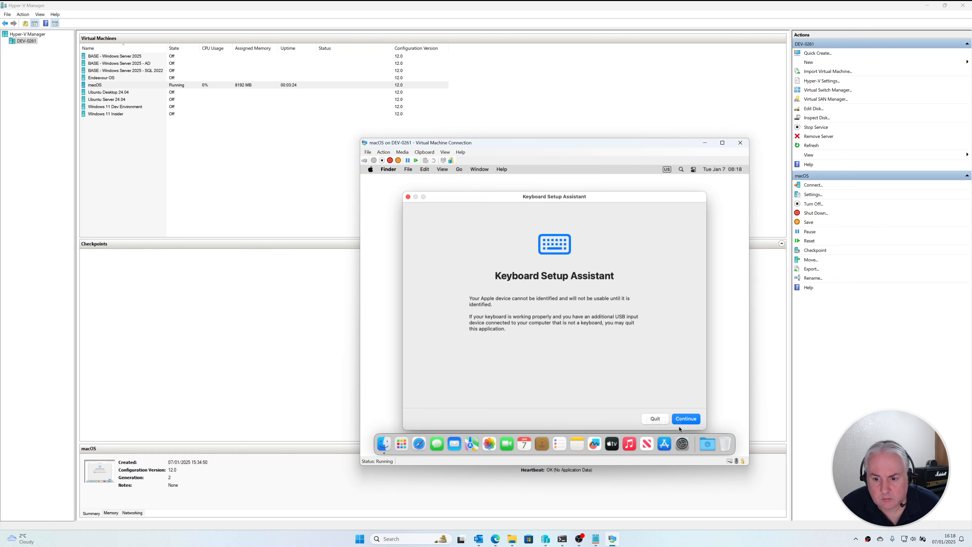
pyautogui.click(685, 418)
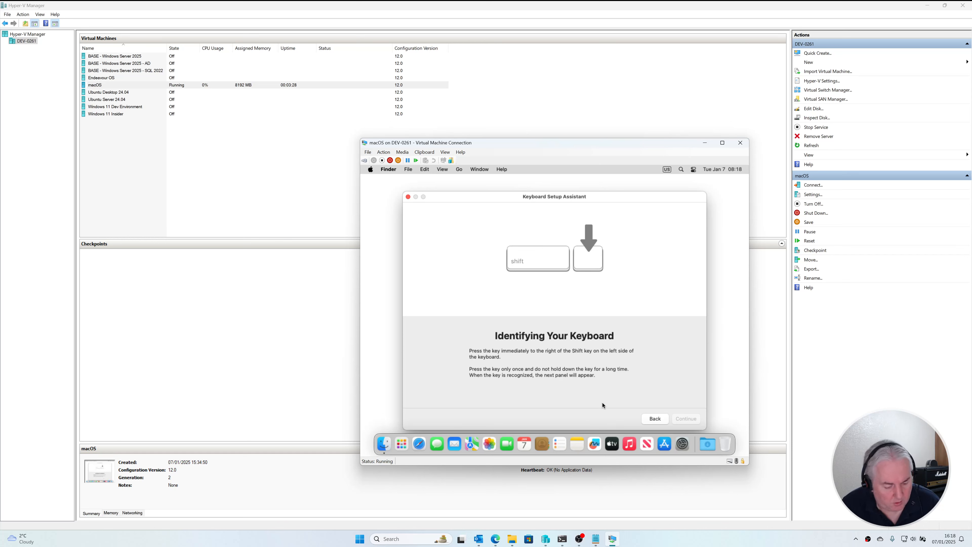
pyautogui.press('\\')
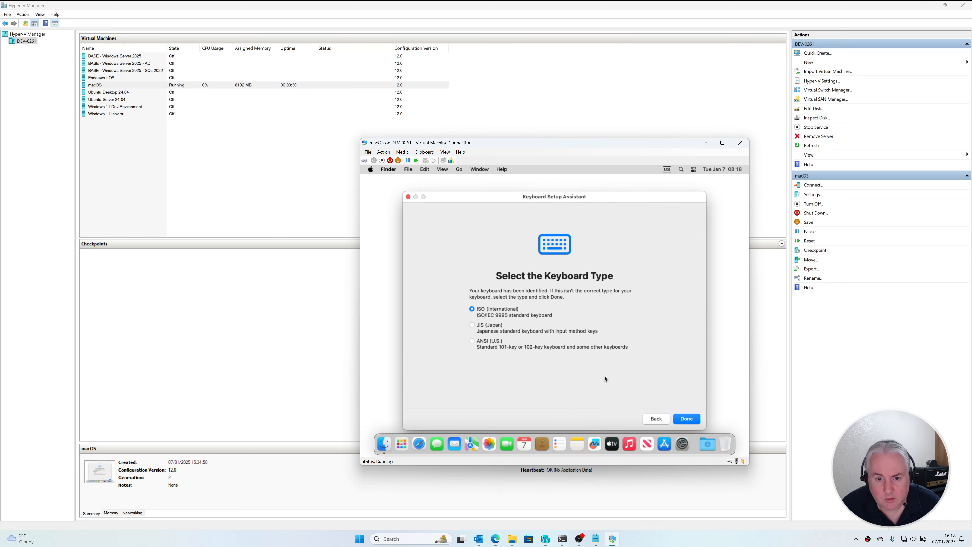
pyautogui.click(695, 418)
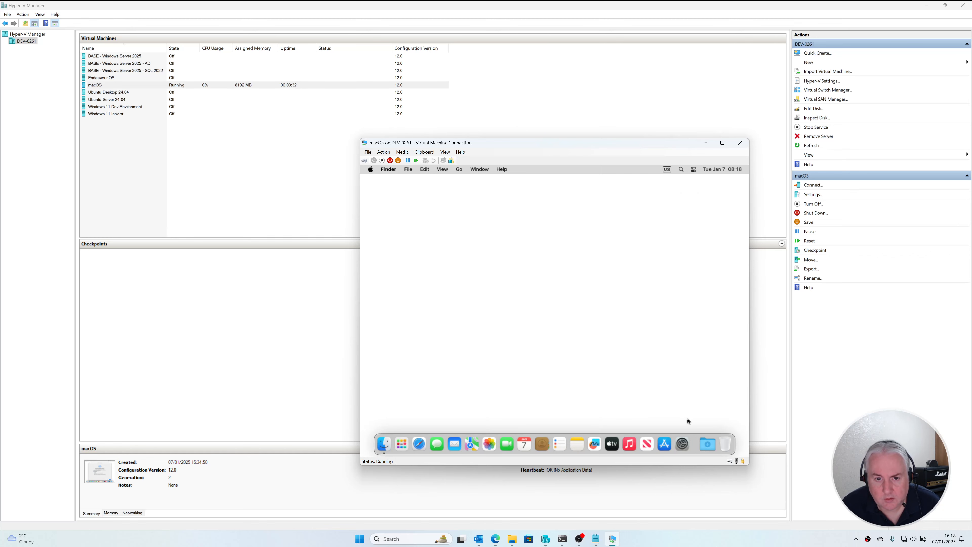
# - Launch Safari and search the web for 'betterdisplay github'
pyautogui.click(647, 403)
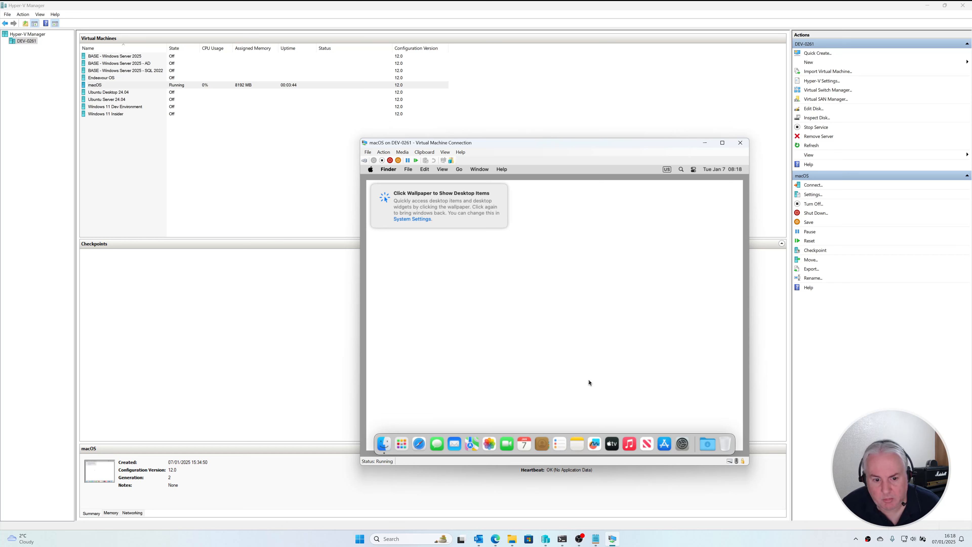
pyautogui.click(419, 443)
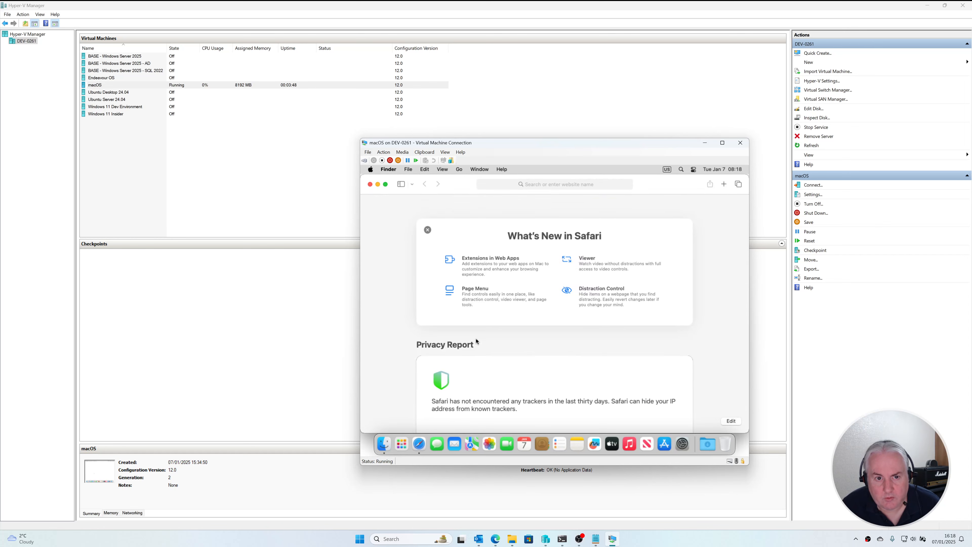
pyautogui.click(559, 184)
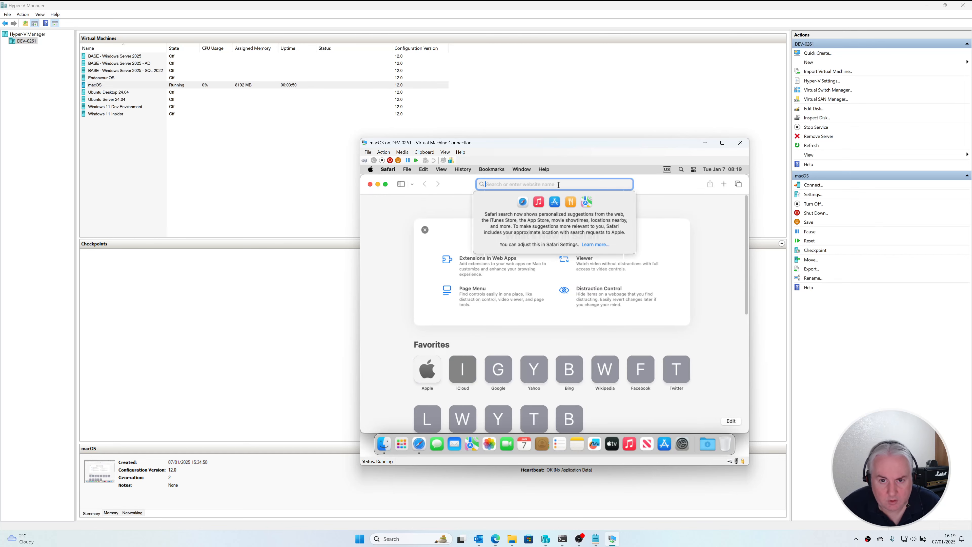
pyautogui.write('betterd')
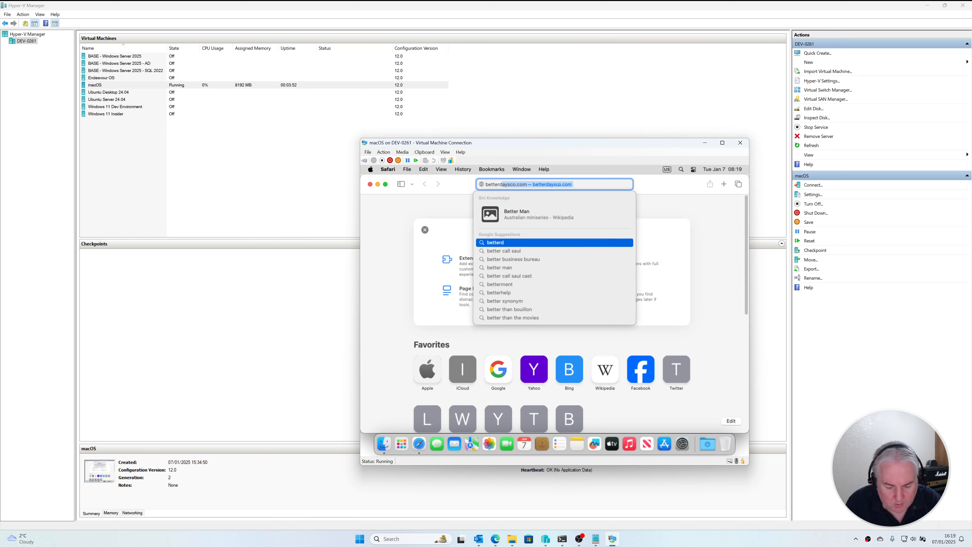
pyautogui.write('isplay ')
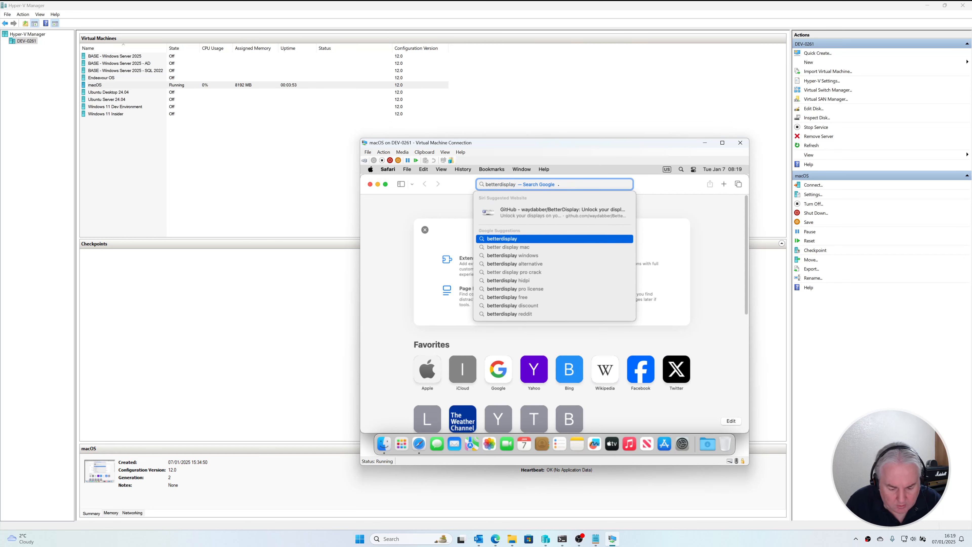
pyautogui.write('github')
pyautogui.press('Return')
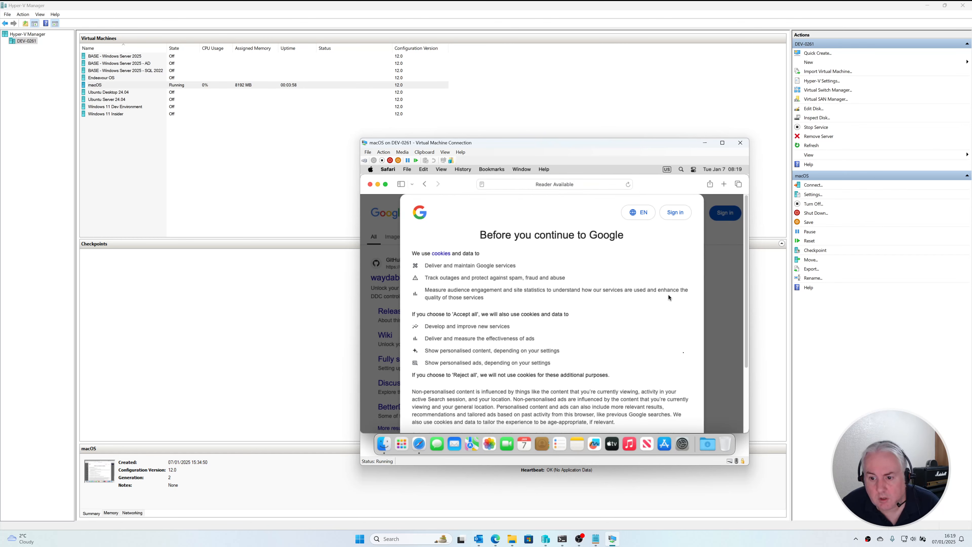
# - Accept Google's cookies, open the waydabber/BetterDisplay repository and allow the BetterDisplay-v3.3.0.dmg download
pyautogui.scroll(-5, 693, 397)
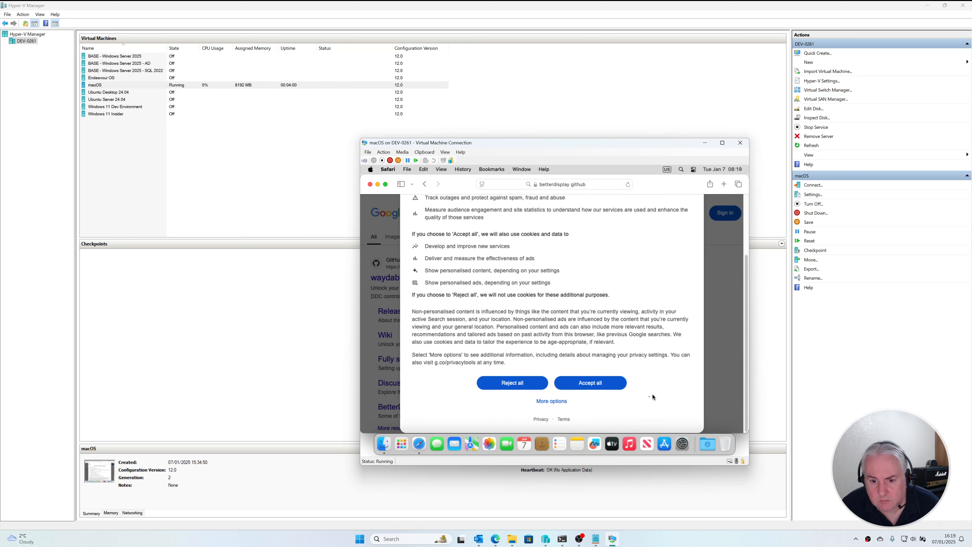
pyautogui.click(613, 385)
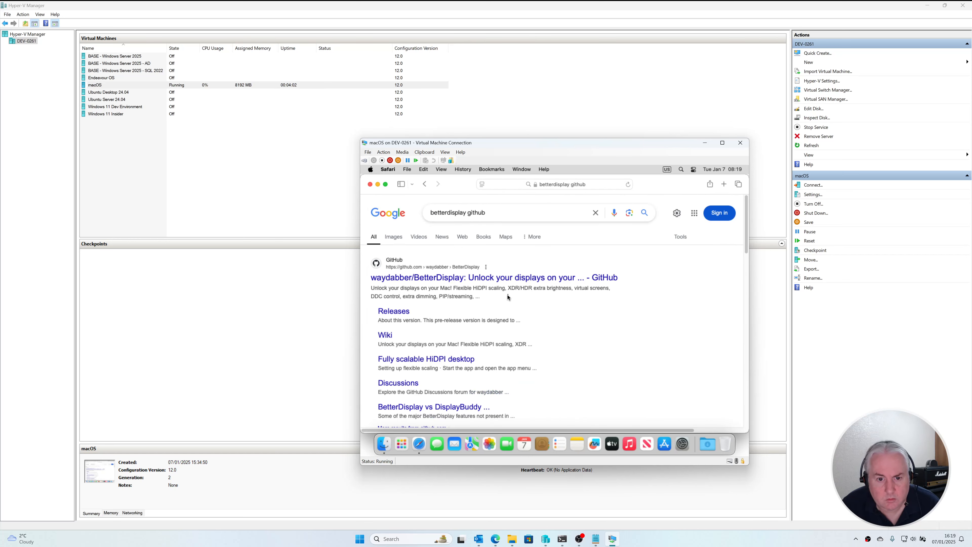
pyautogui.click(515, 282)
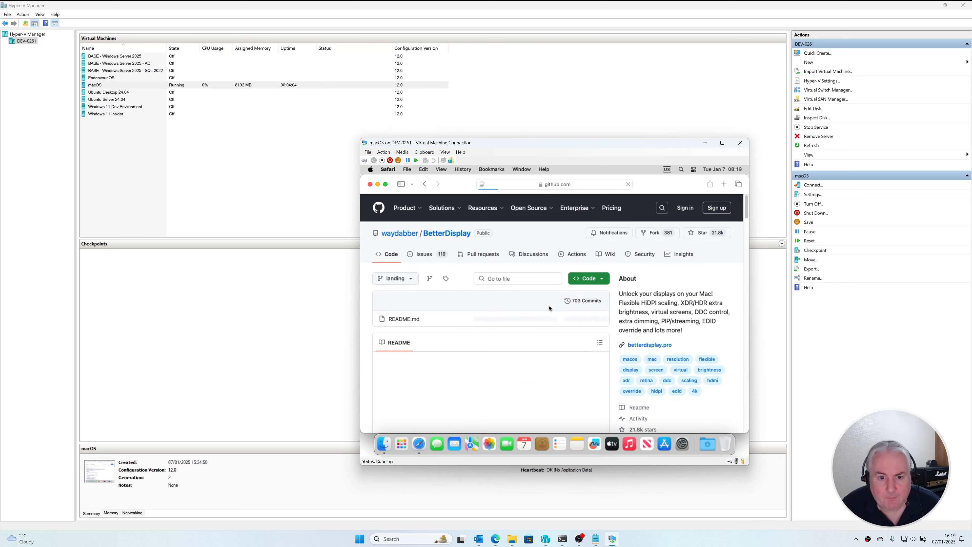
pyautogui.scroll(-5, 573, 367)
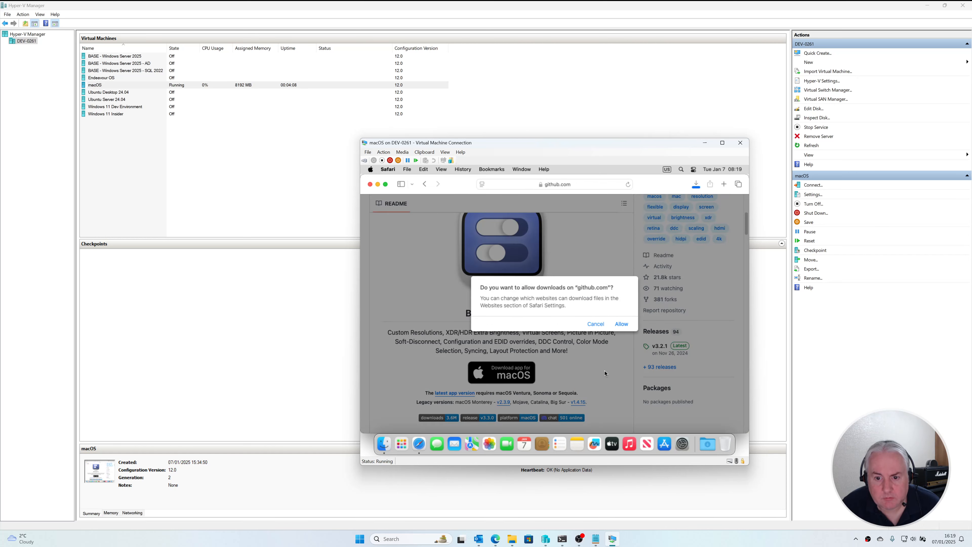
pyautogui.click(616, 325)
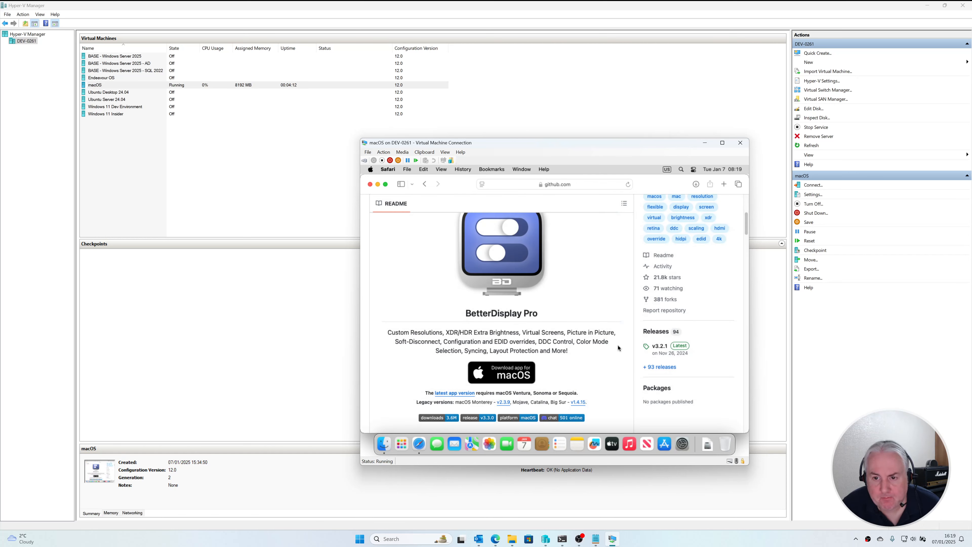
pyautogui.click(705, 442)
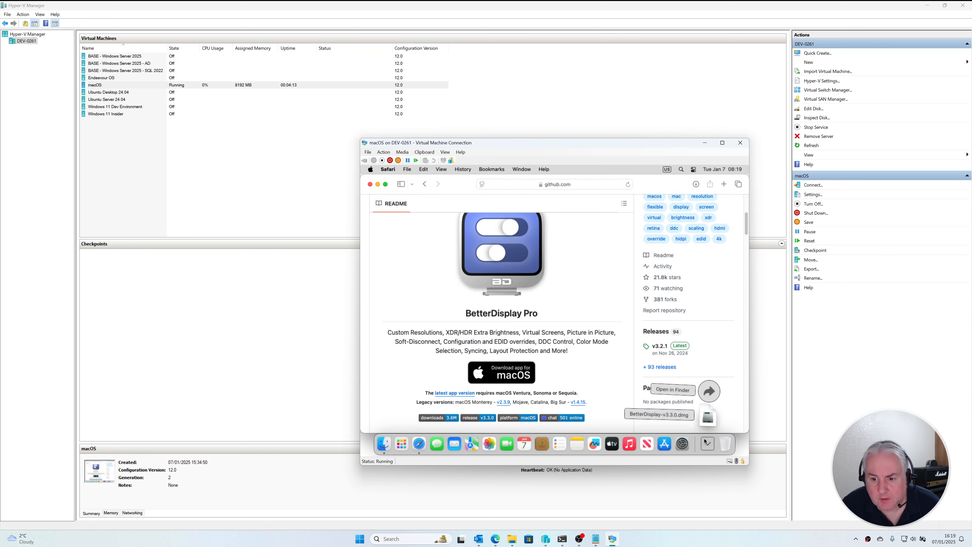
# - Copy BetterDisplay from the v3.3.0 disk image into Applications, replacing the old copy, and launch it
pyautogui.click(708, 393)
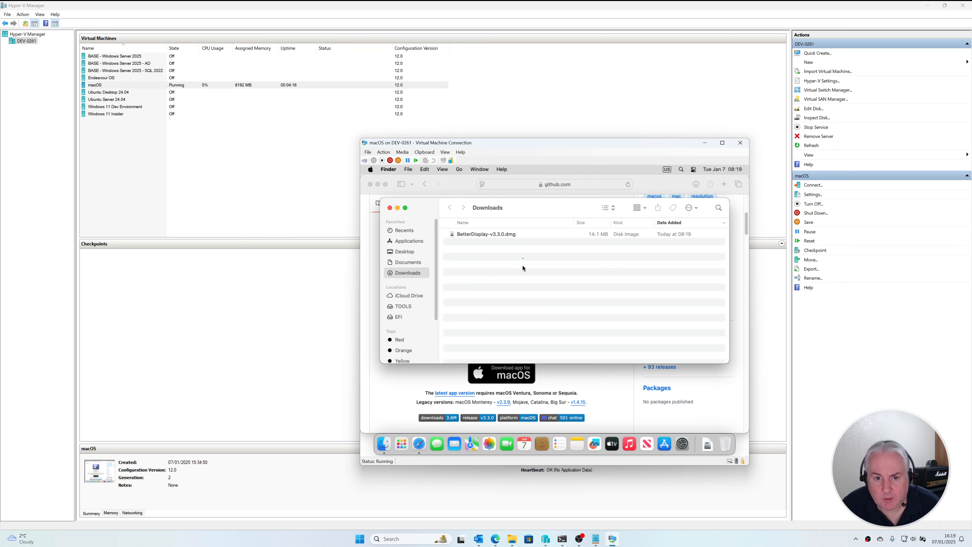
pyautogui.click(522, 235)
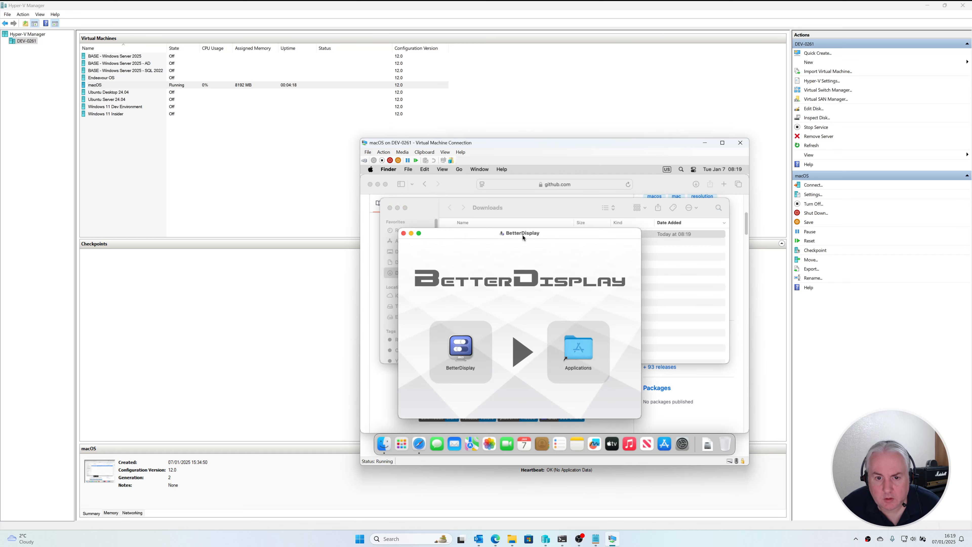
pyautogui.moveTo(450, 361); pyautogui.dragTo(567, 362)
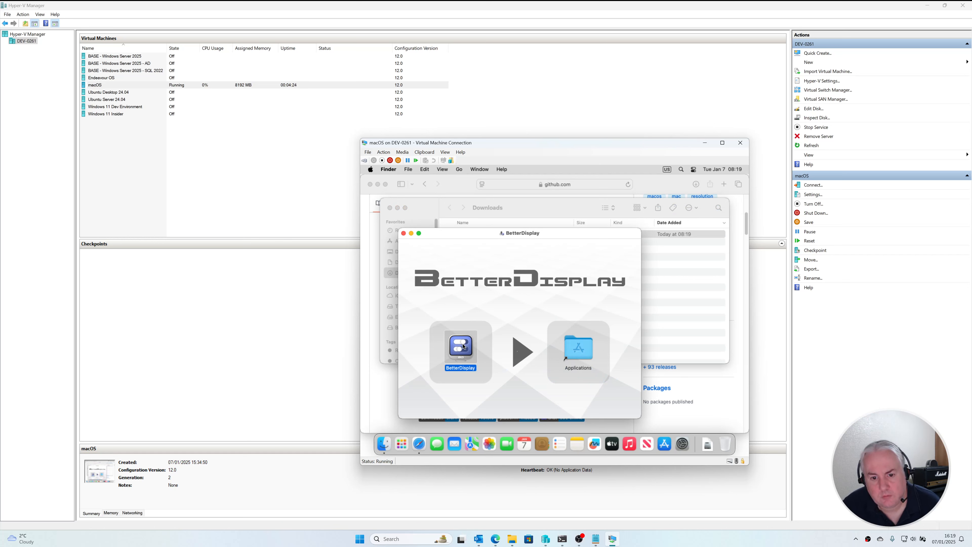
pyautogui.moveTo(463, 347); pyautogui.dragTo(578, 337)
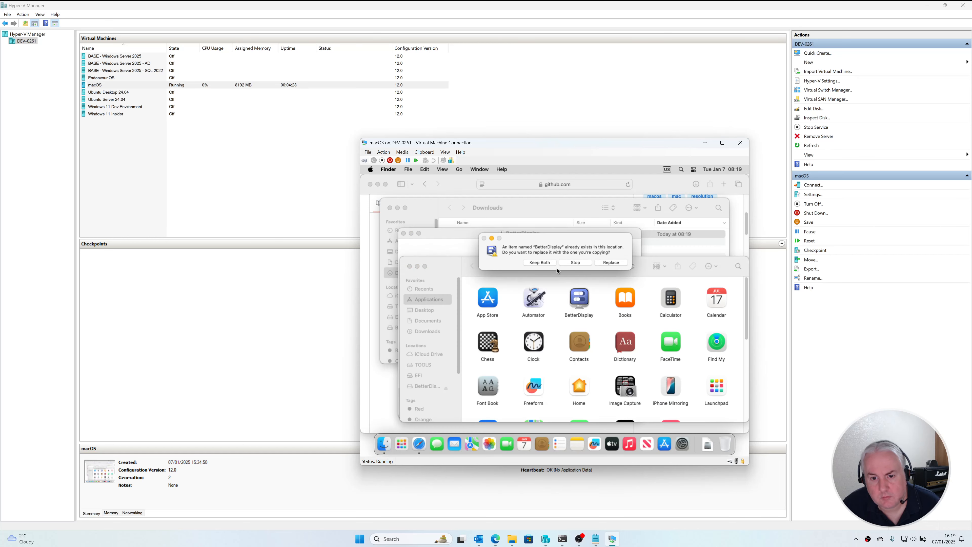
pyautogui.click(599, 263)
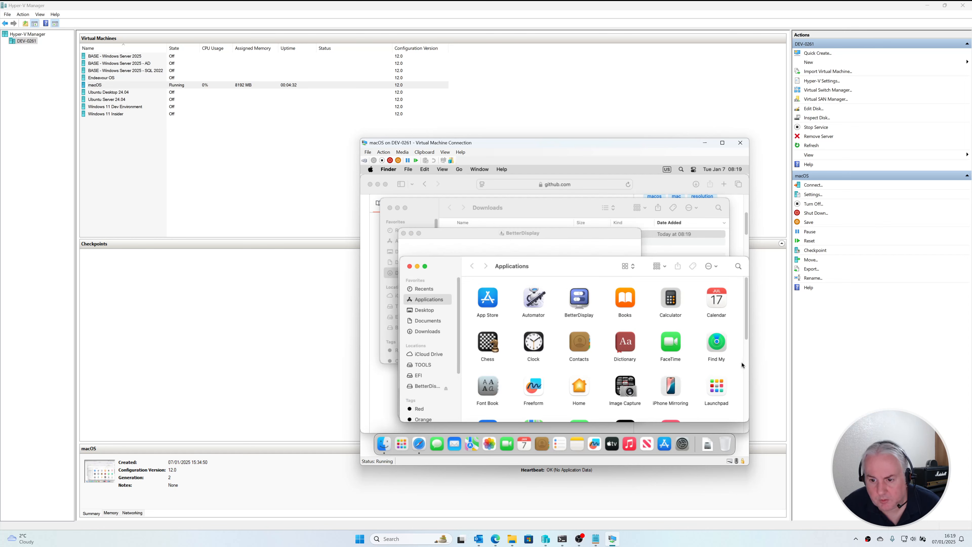
pyautogui.click(586, 300)
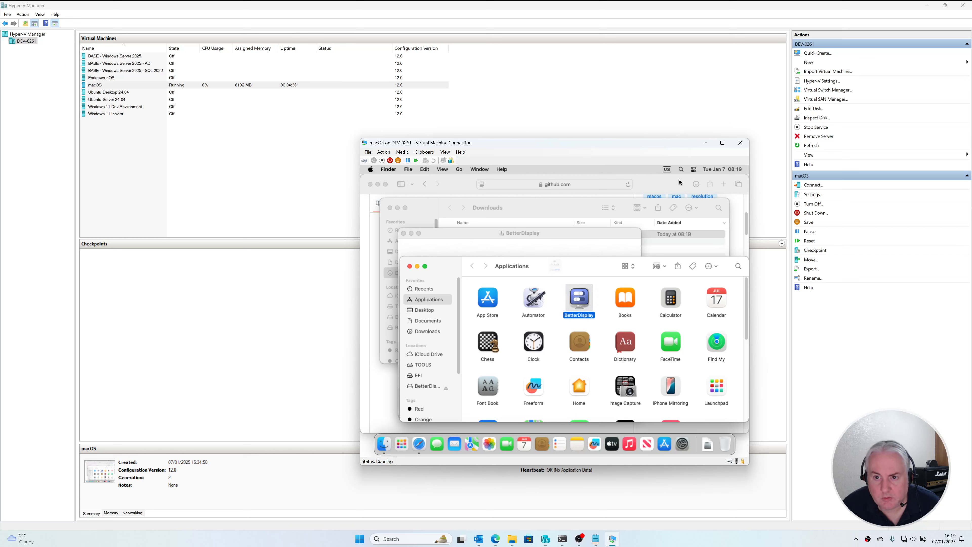
pyautogui.click(569, 306)
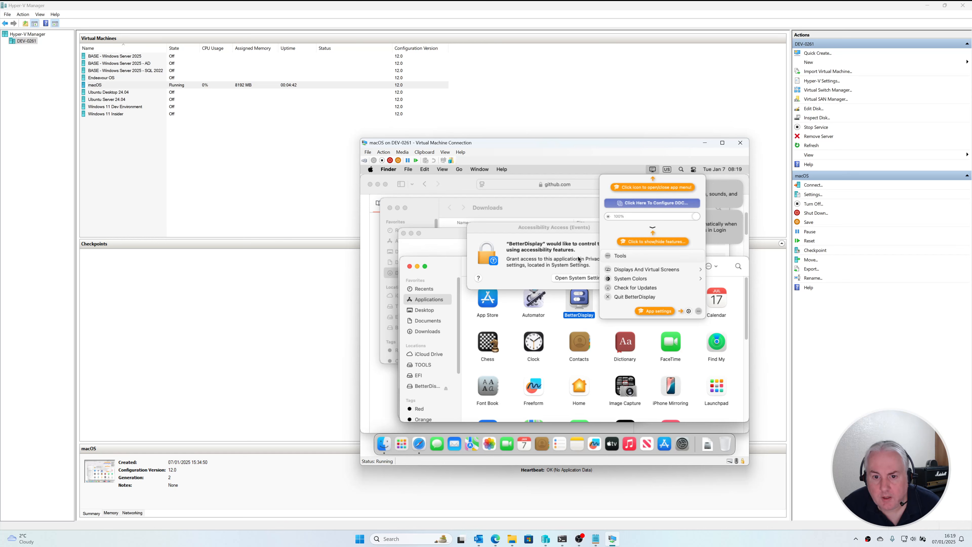
# - Grant BetterDisplay Accessibility access in System Settings, confirming with the admin password
pyautogui.click(586, 258)
pyautogui.click(591, 278)
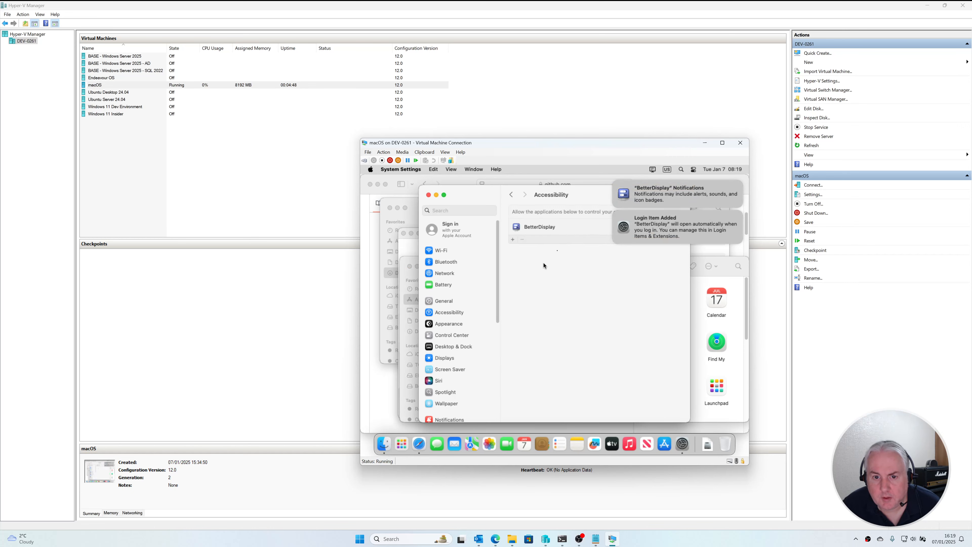
pyautogui.moveTo(573, 195); pyautogui.dragTo(473, 195)
pyautogui.click(574, 231)
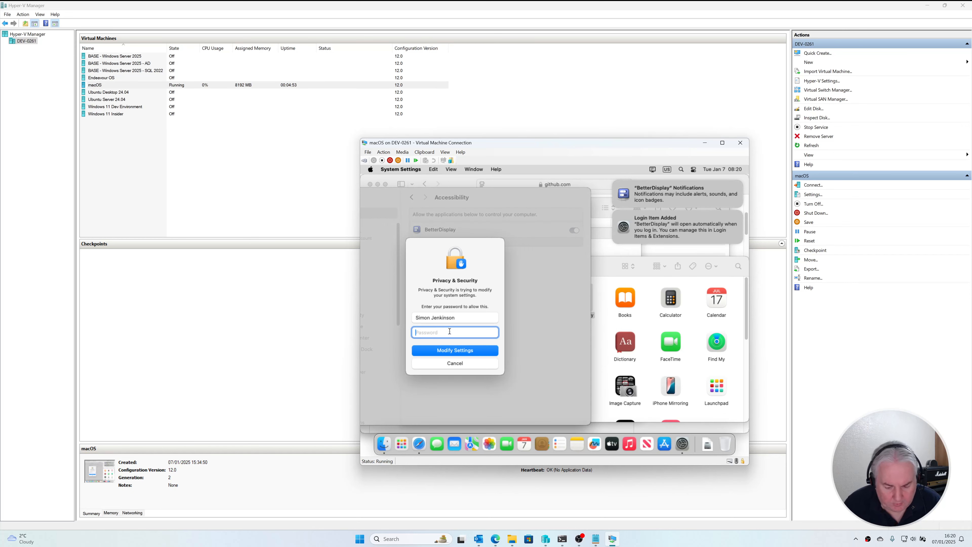
pyautogui.write('•••••••')
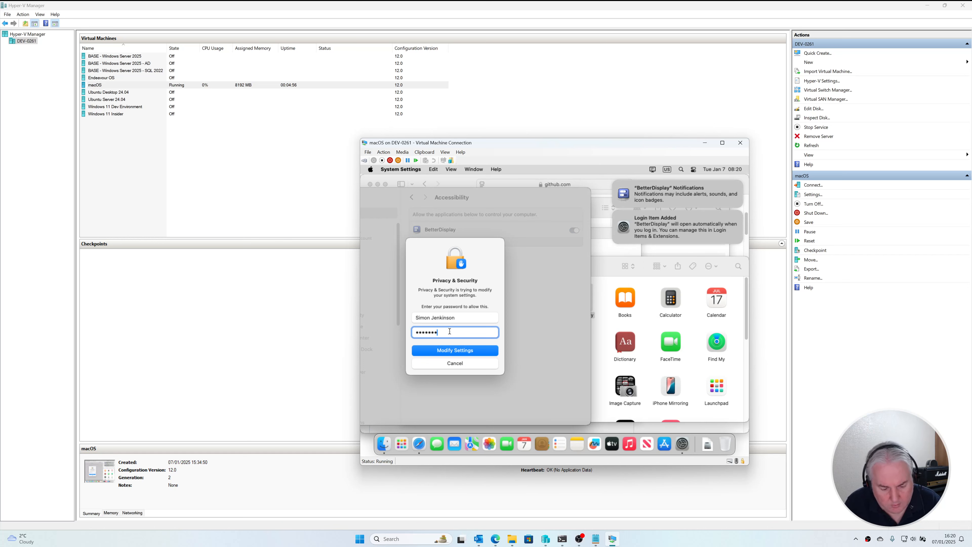
pyautogui.click(448, 349)
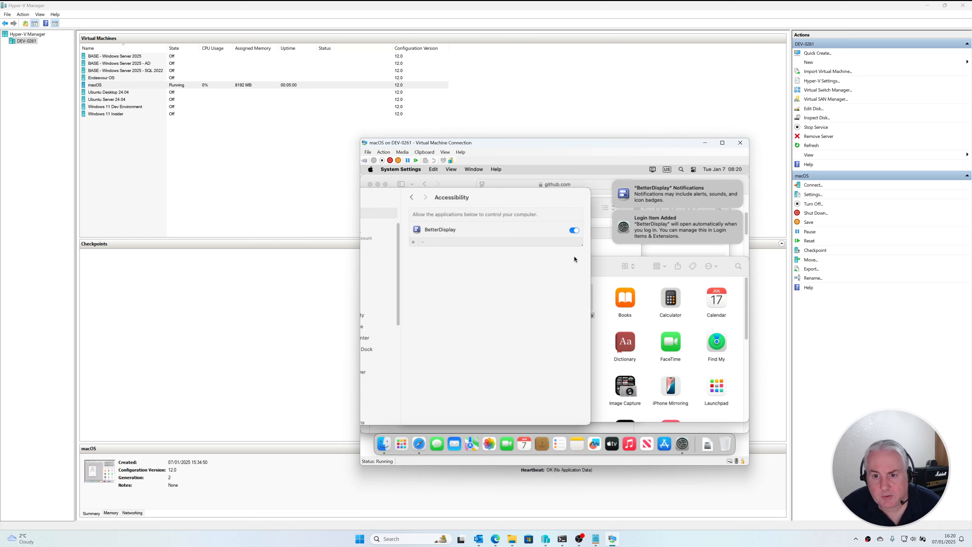
# - Show BetterDisplay's notification settings and bring up its options list
pyautogui.click(682, 193)
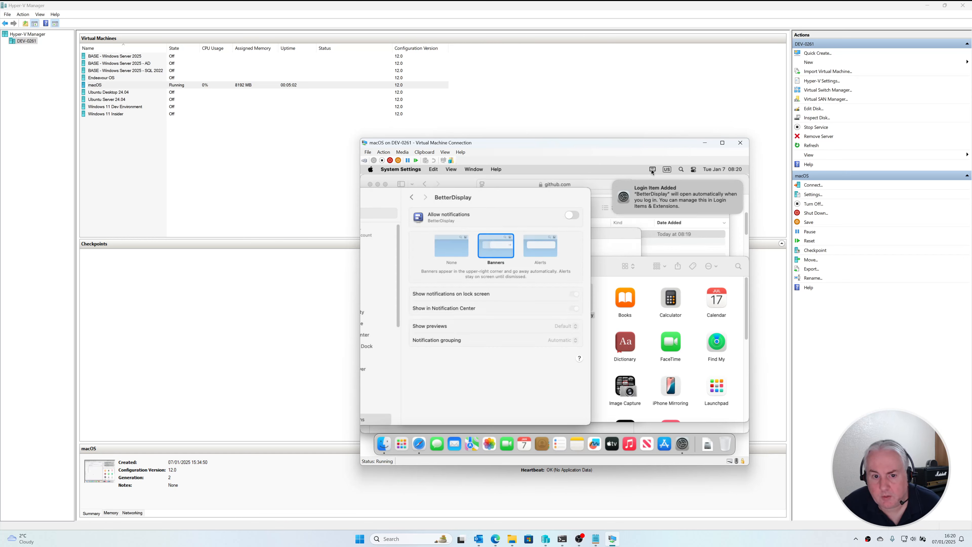
pyautogui.moveTo(526, 198); pyautogui.dragTo(586, 193)
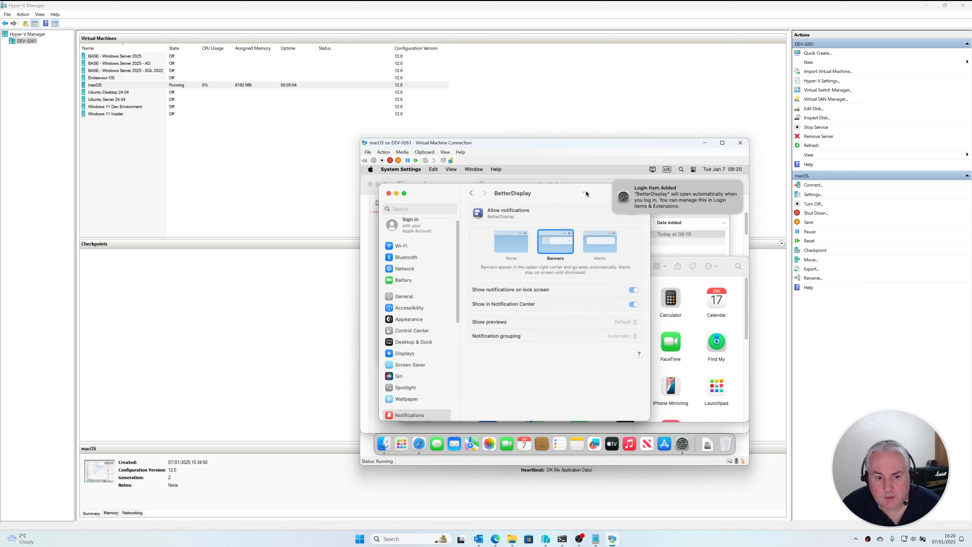
pyautogui.click(653, 169)
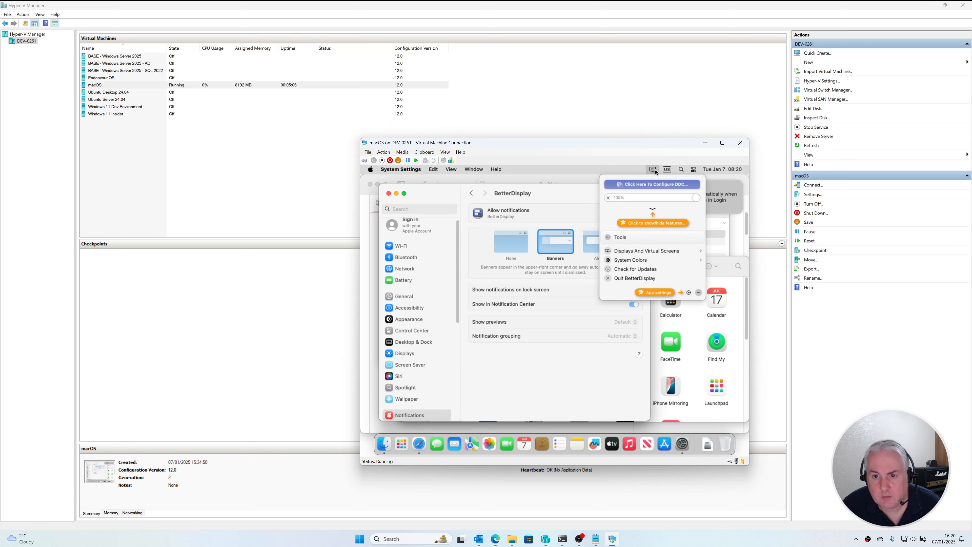
# - Create a new 16:9 virtual screen from BetterDisplay's Displays And Virtual Screens menu
pyautogui.click(655, 251)
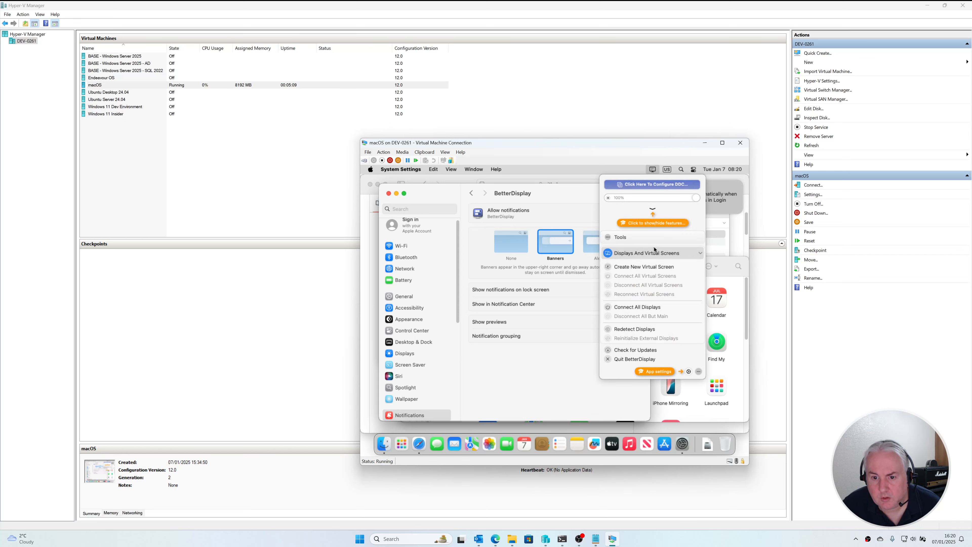
pyautogui.click(649, 267)
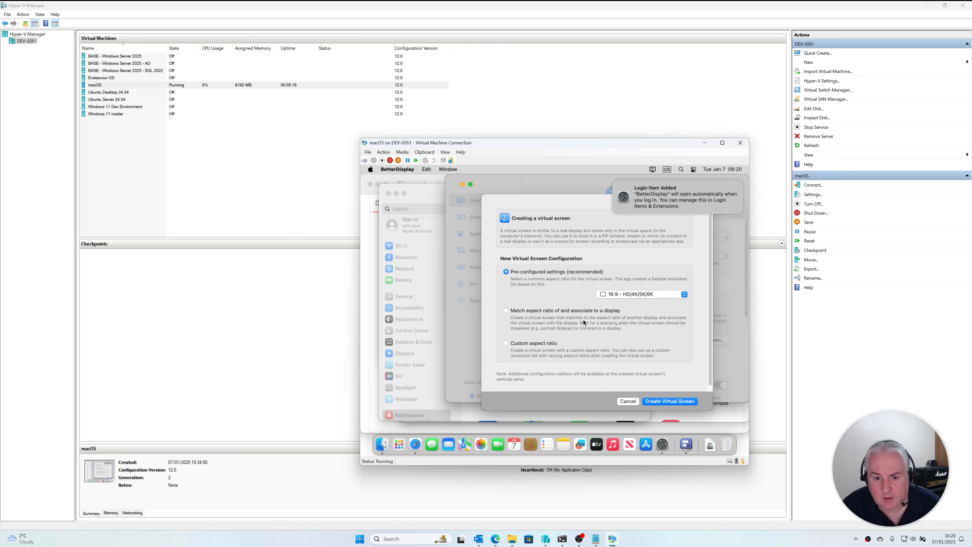
pyautogui.scroll(-1, 707, 383)
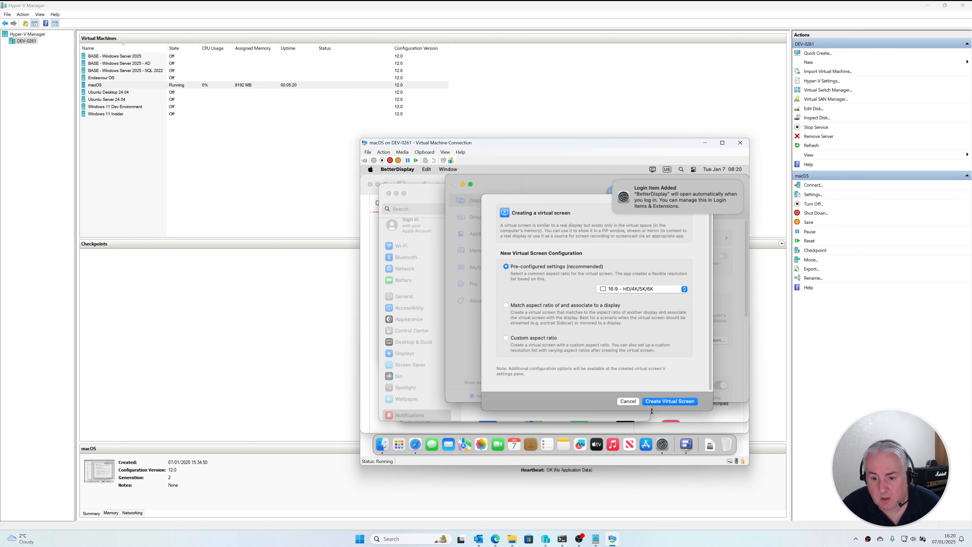
pyautogui.click(661, 401)
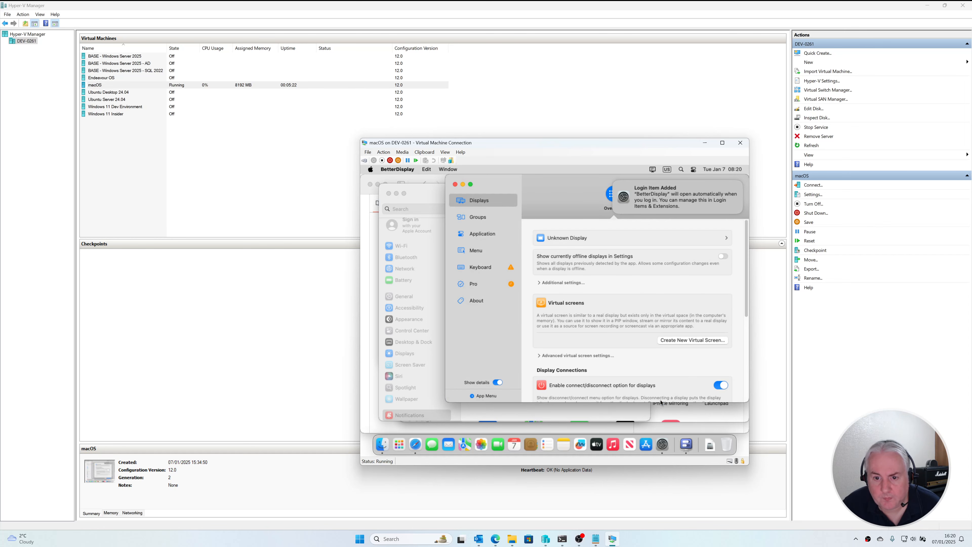
# - Connect the new virtual screen and close its settings window
pyautogui.click(692, 188)
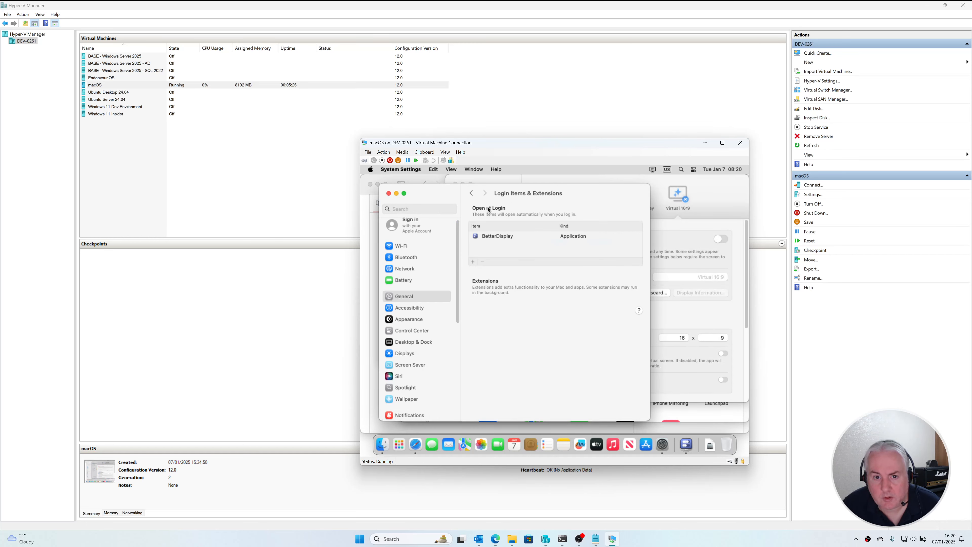
pyautogui.click(696, 199)
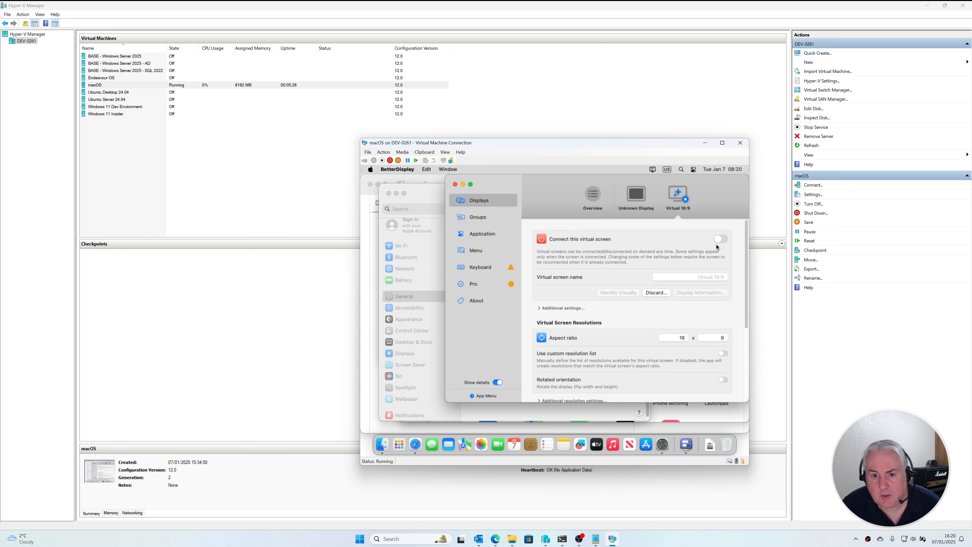
pyautogui.click(719, 239)
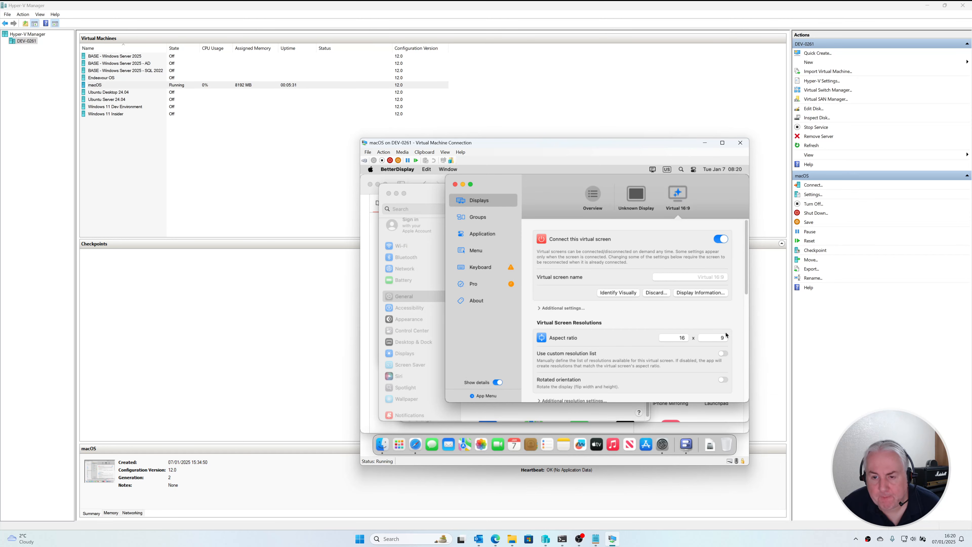
pyautogui.scroll(-6, 744, 326)
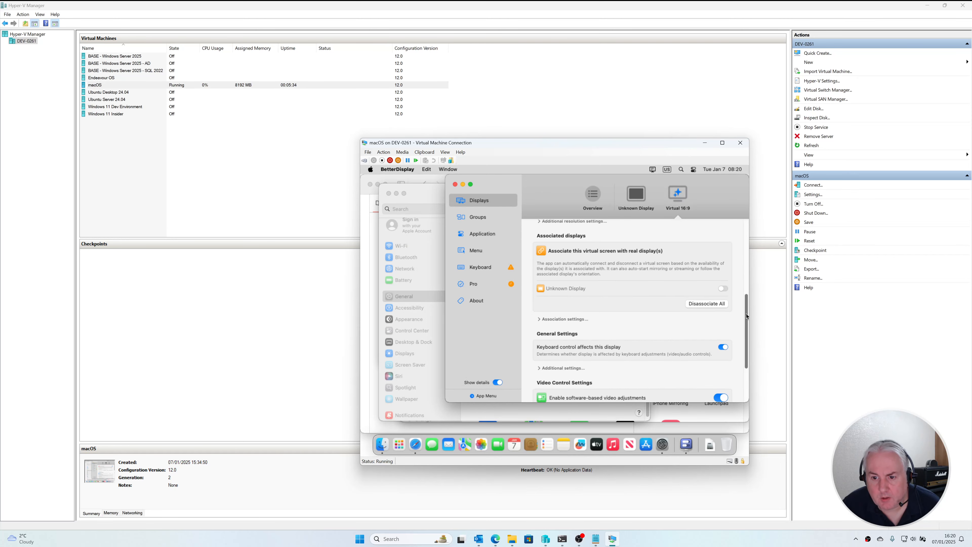
pyautogui.moveTo(745, 321); pyautogui.dragTo(743, 351)
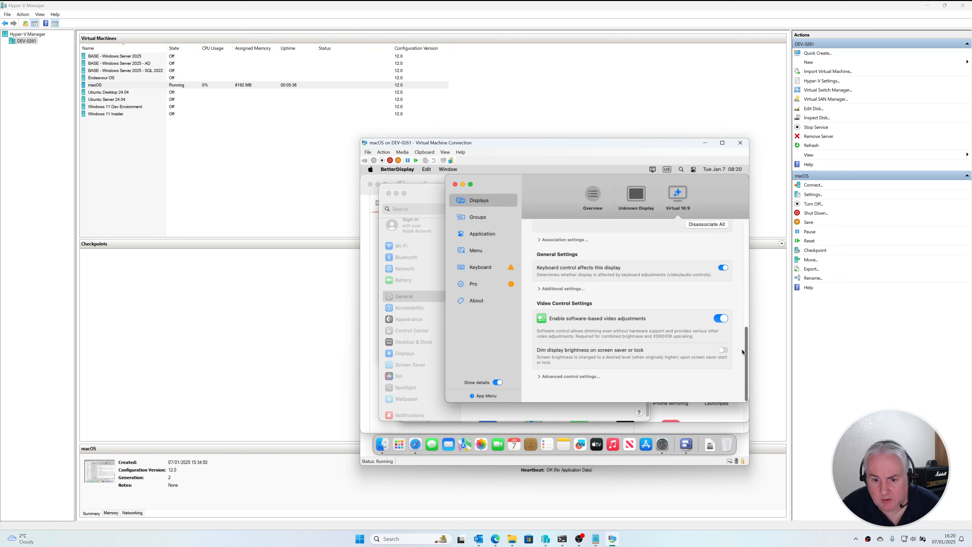
pyautogui.scroll(8, 743, 351)
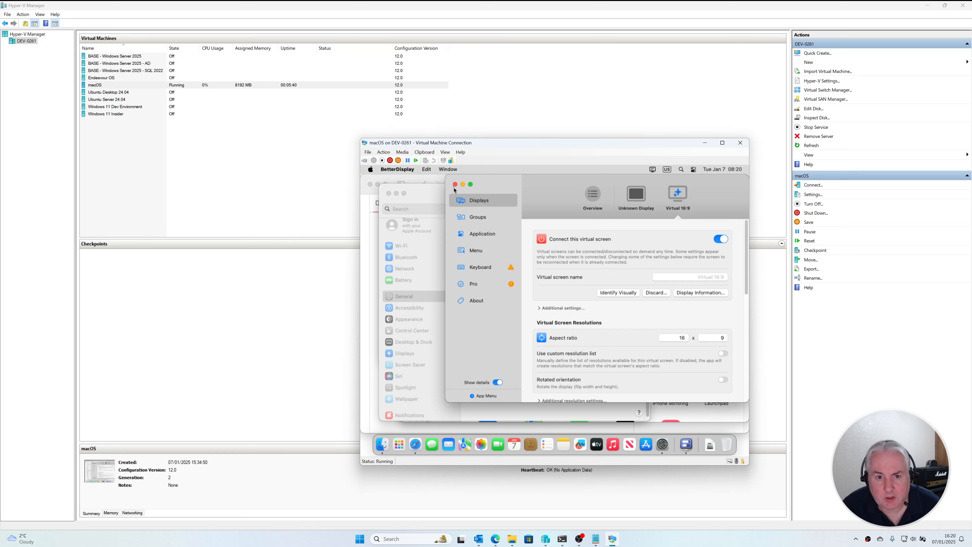
pyautogui.click(455, 184)
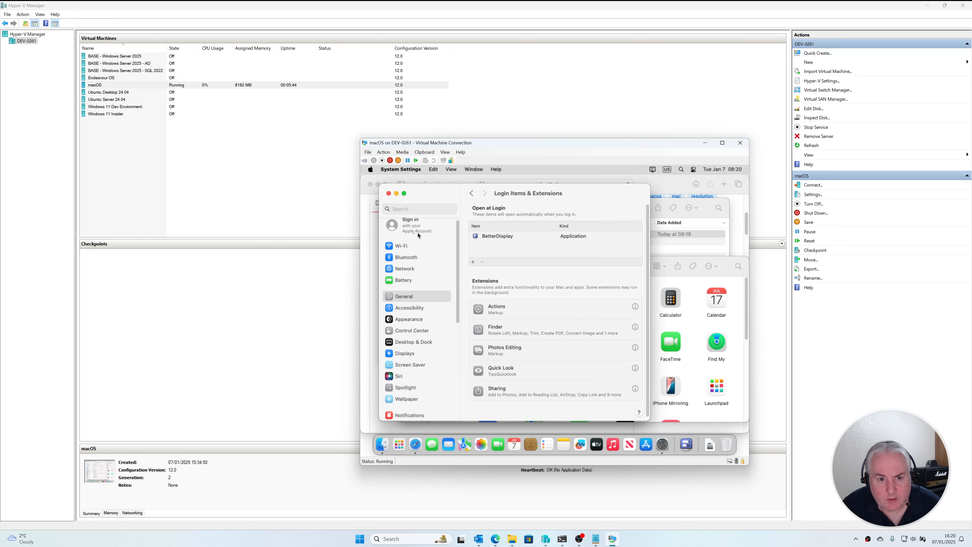
# - Navigate to General > Sharing in macOS System Settings
pyautogui.click(412, 299)
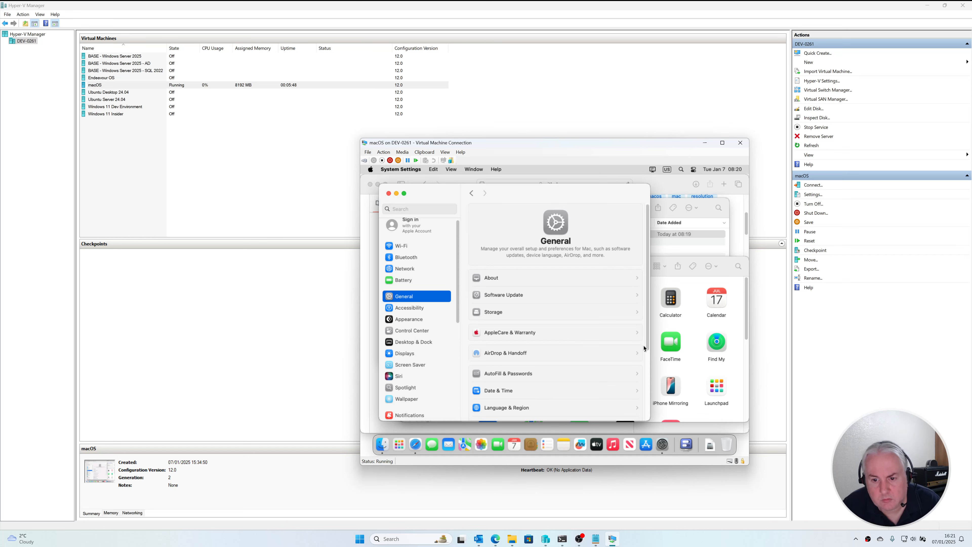
pyautogui.scroll(-5, 555, 383)
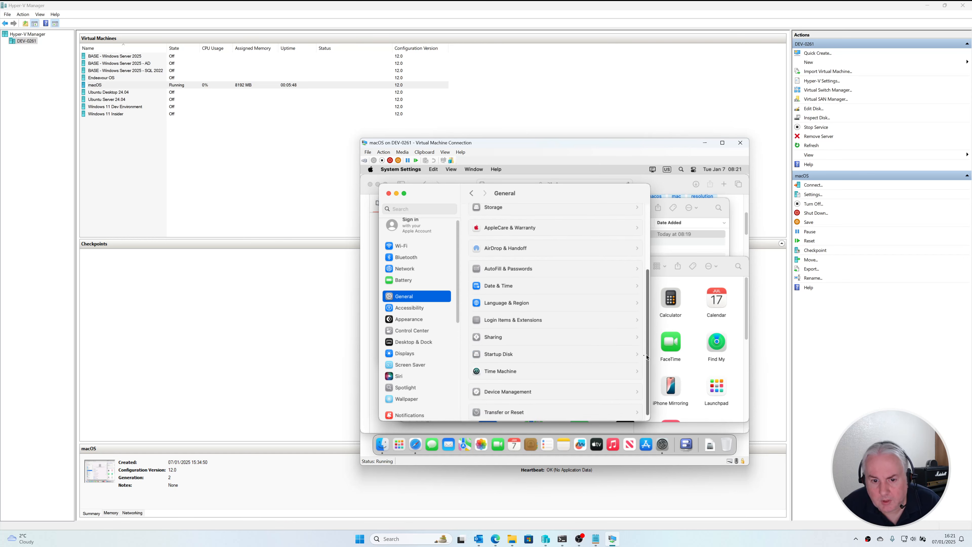
pyautogui.click(550, 332)
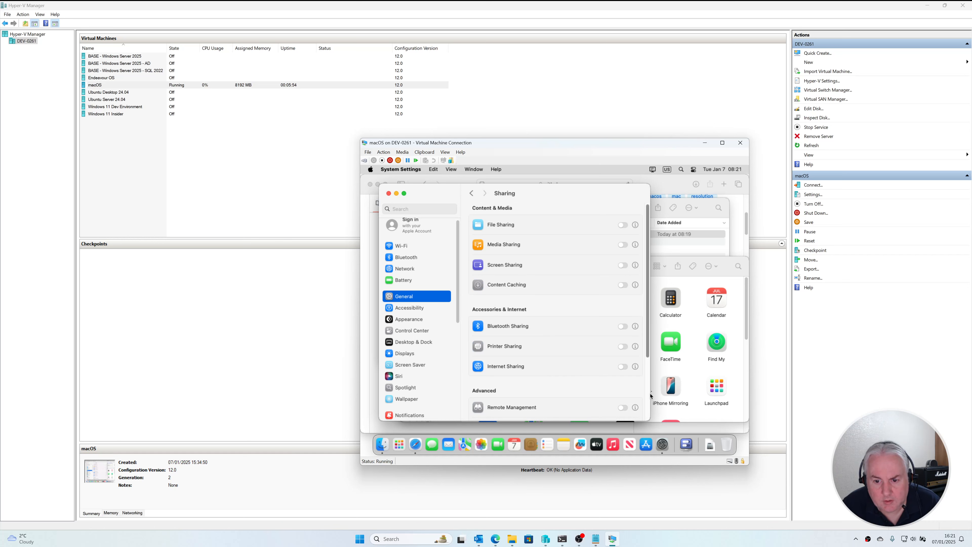
# - Turn on Screen Sharing, confirming with the admin password
pyautogui.click(623, 265)
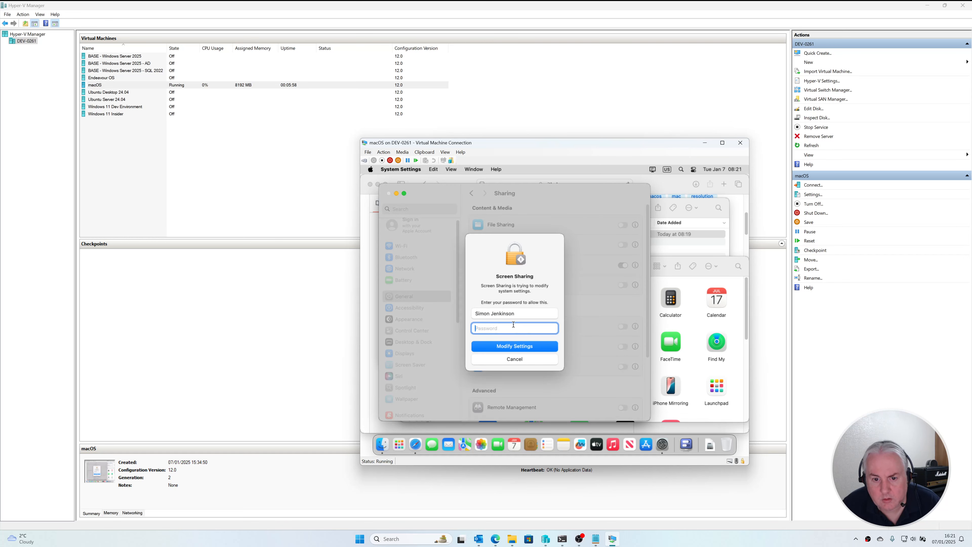
pyautogui.write('••••••••')
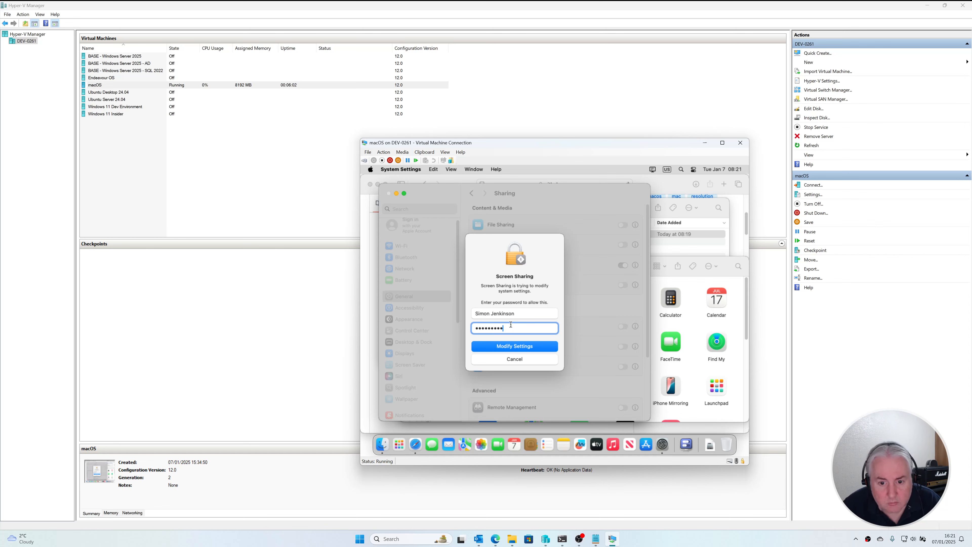
pyautogui.click(534, 346)
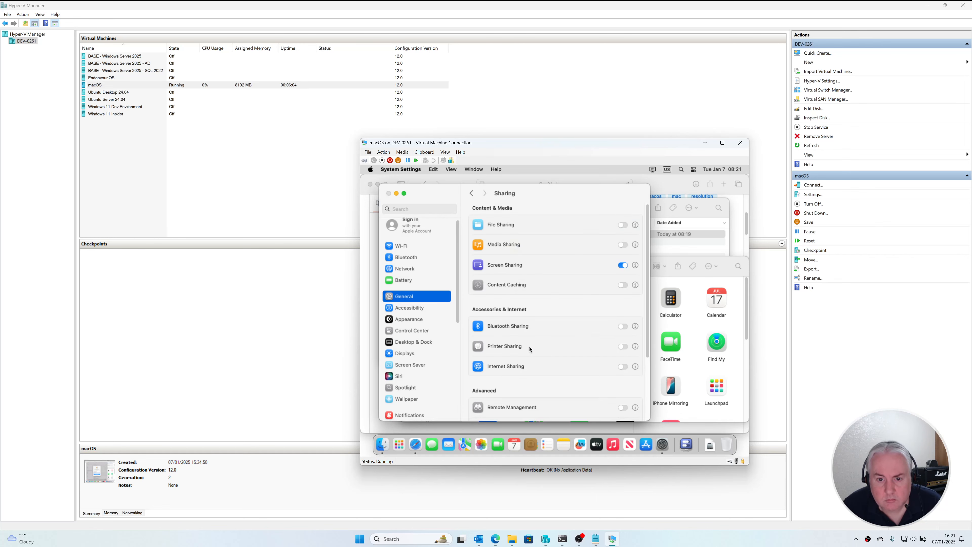
# - Turn on Remote Management, Remote Login and Remote Application Scripting
pyautogui.scroll(-5, 646, 374)
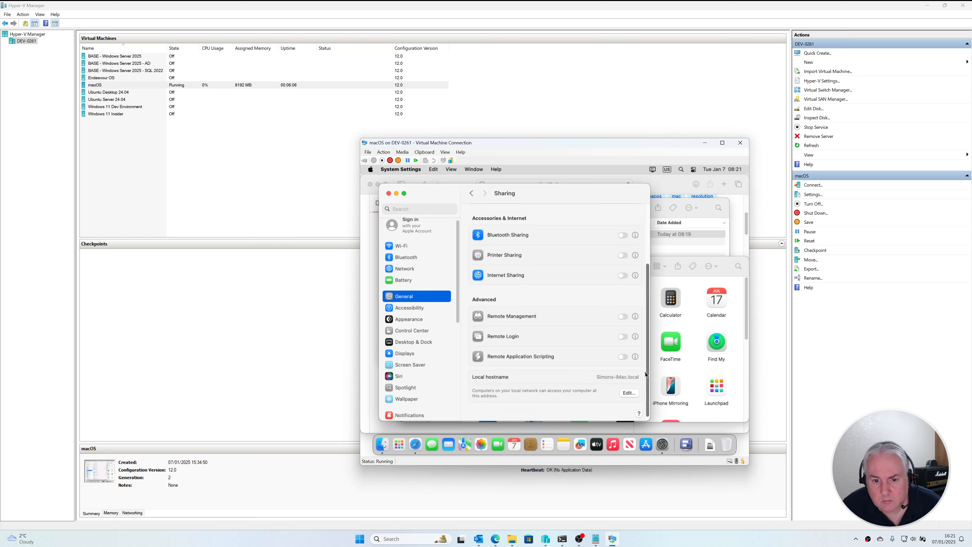
pyautogui.click(623, 317)
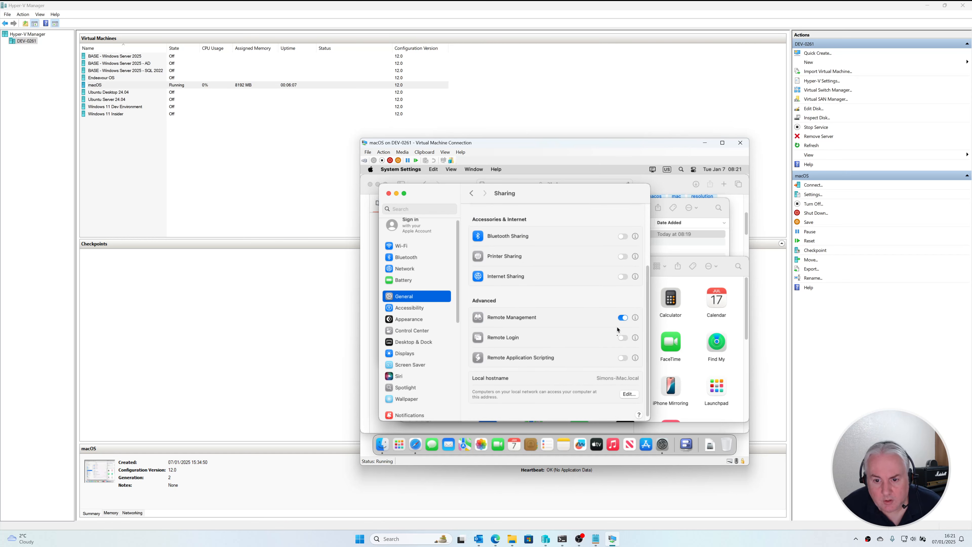
pyautogui.click(624, 337)
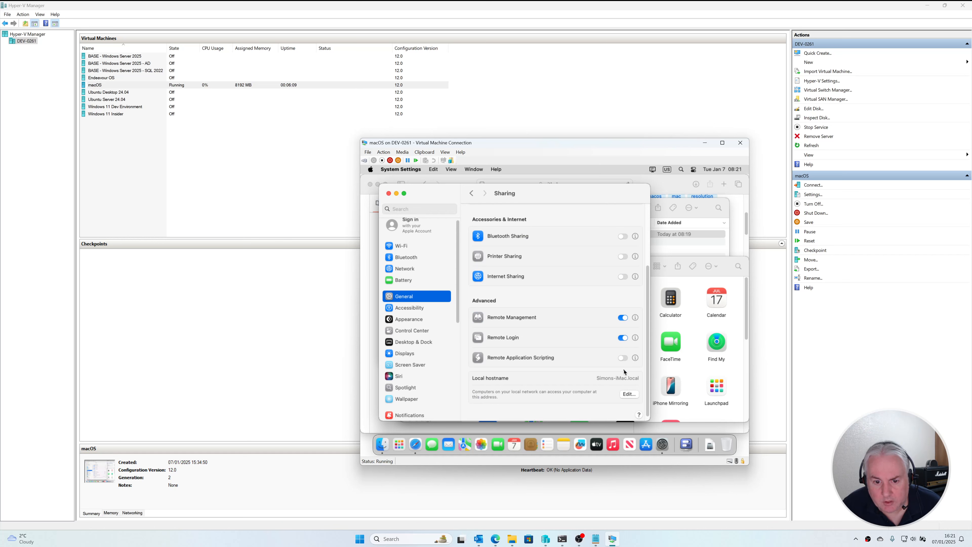
pyautogui.click(624, 358)
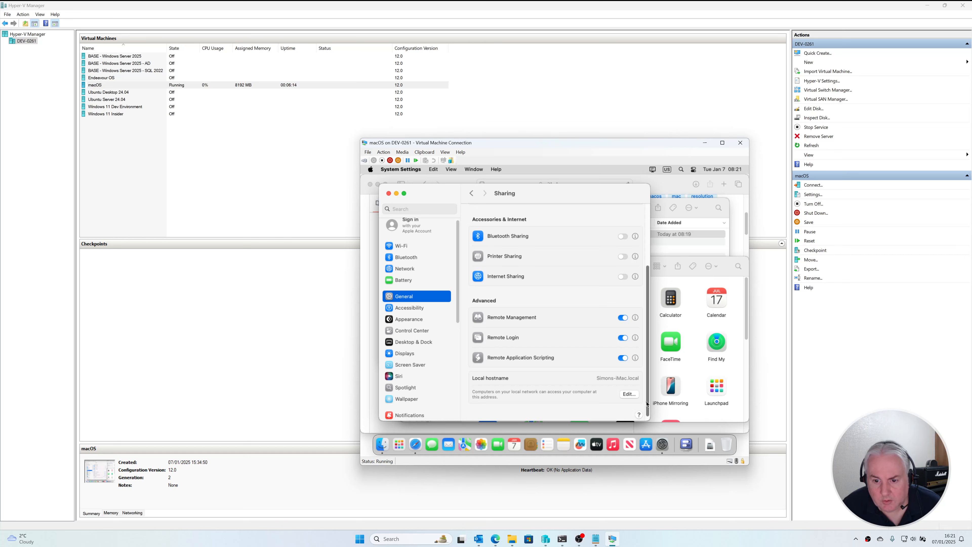
pyautogui.moveTo(647, 403); pyautogui.dragTo(655, 323)
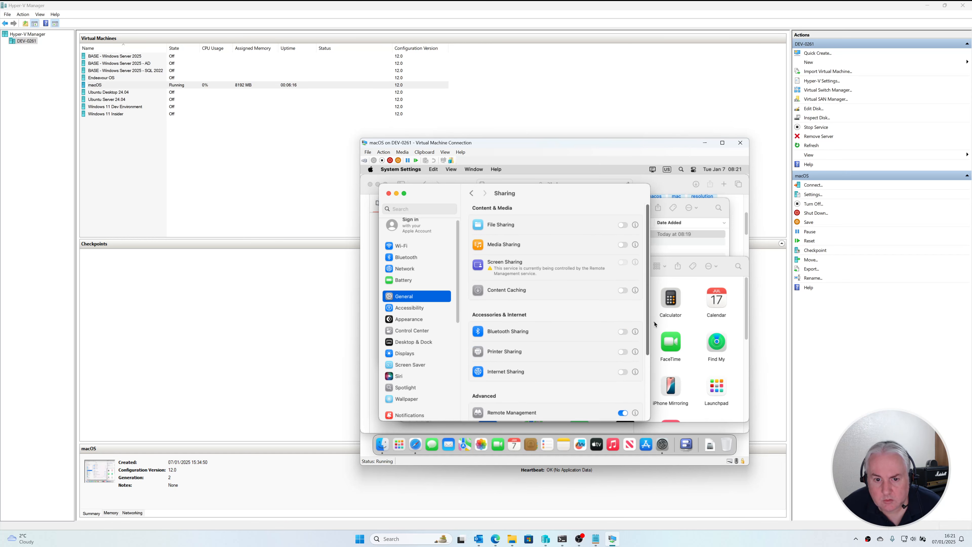
# - Close System Settings, check the VM's Processor and Network Adapter (Default Switch) settings, then open Launchpad
pyautogui.click(389, 193)
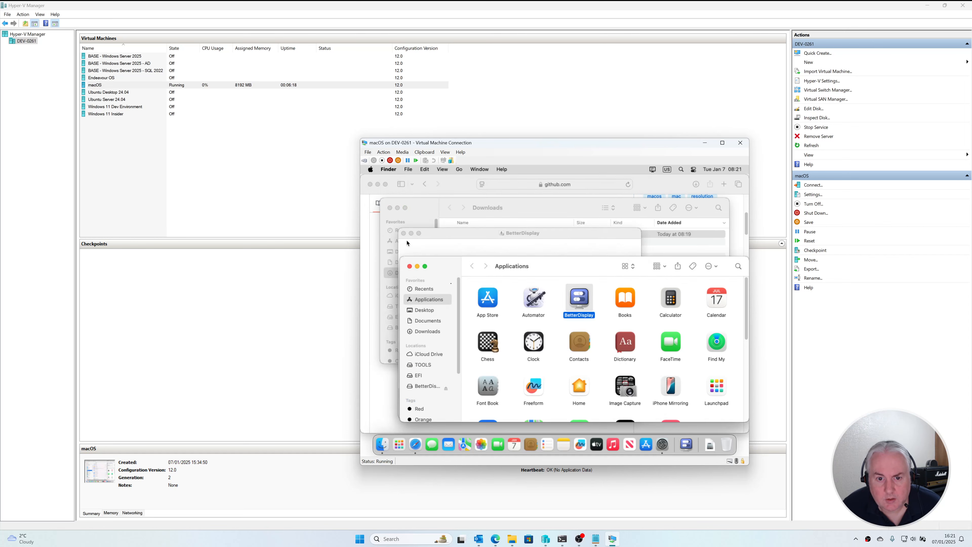
pyautogui.click(368, 153)
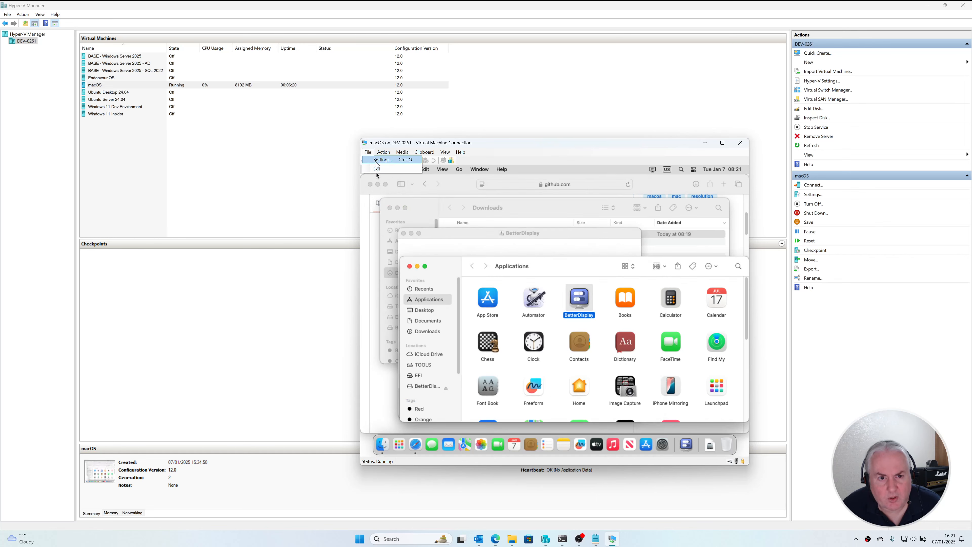
pyautogui.click(377, 160)
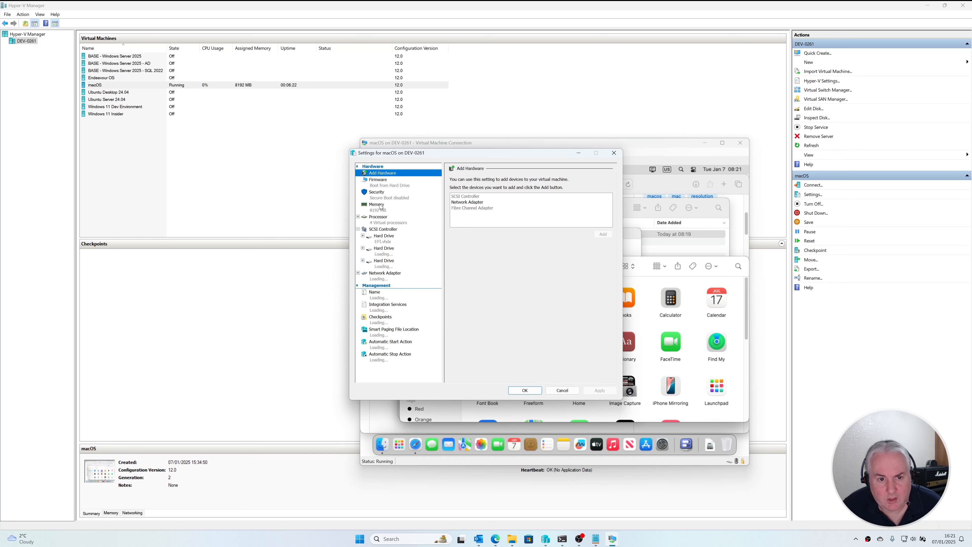
pyautogui.click(379, 222)
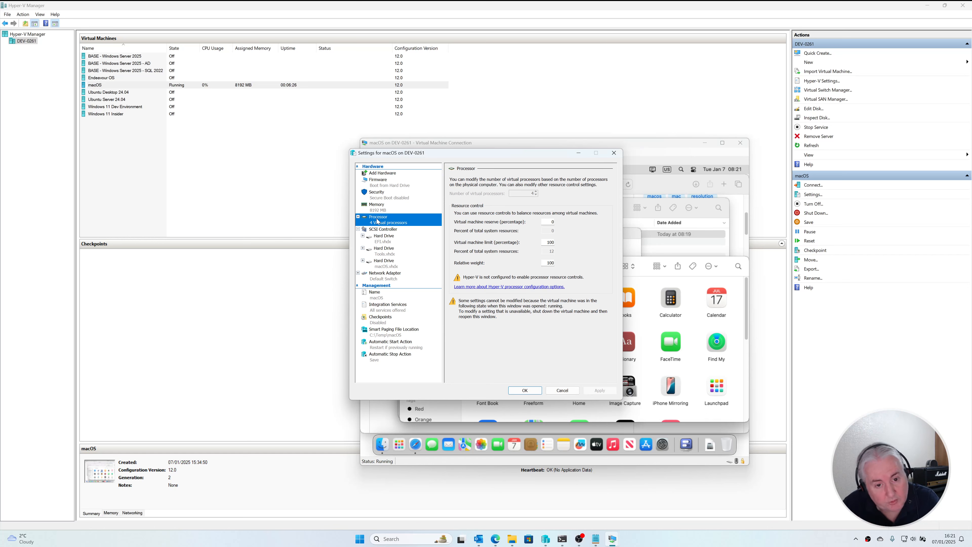
pyautogui.click(391, 279)
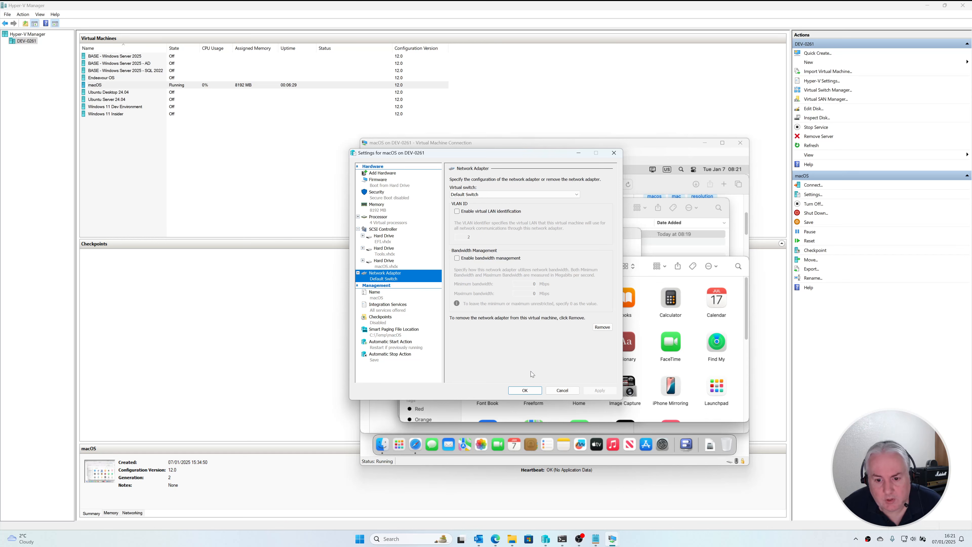
pyautogui.click(525, 390)
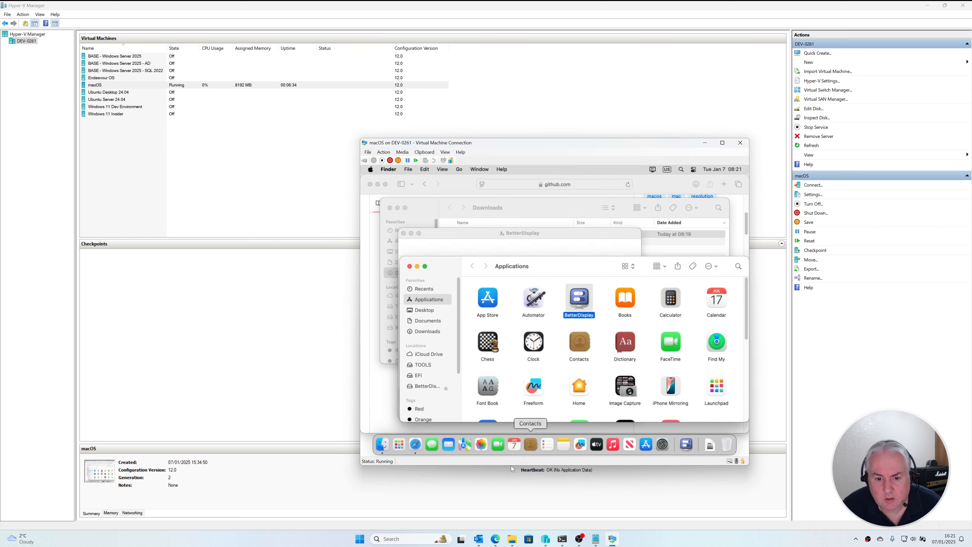
pyautogui.click(399, 445)
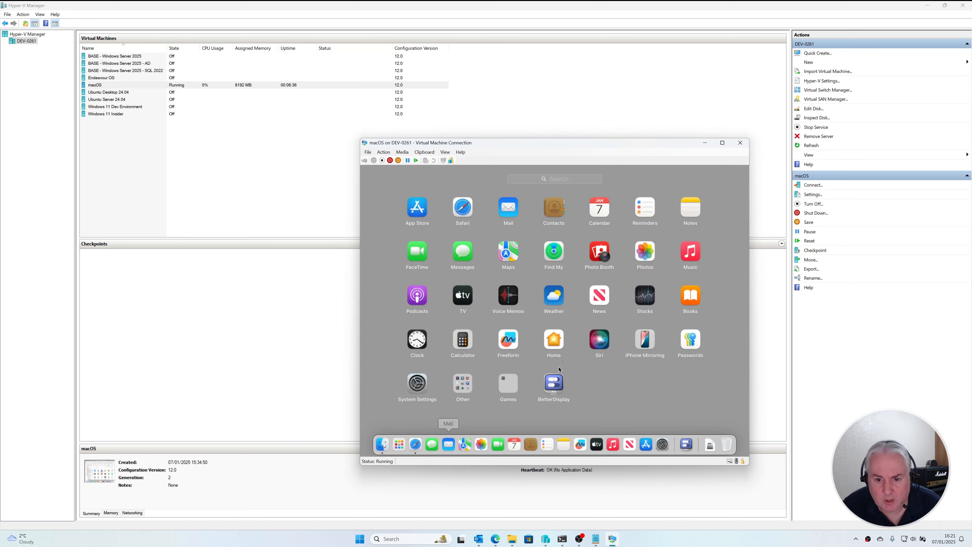
# - Launch Terminal from Launchpad's Other folder and run ifconfig to list the VM's network interfaces
pyautogui.click(463, 387)
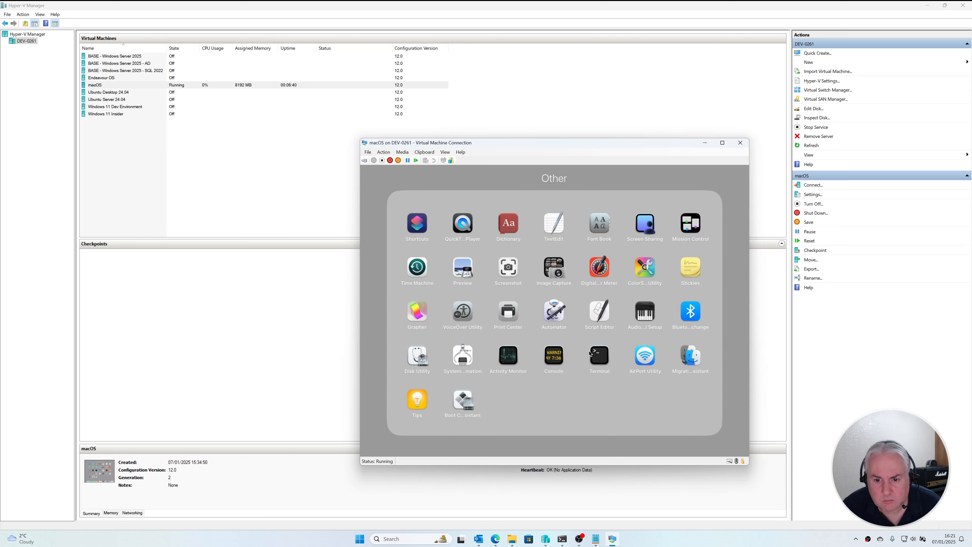
pyautogui.click(592, 353)
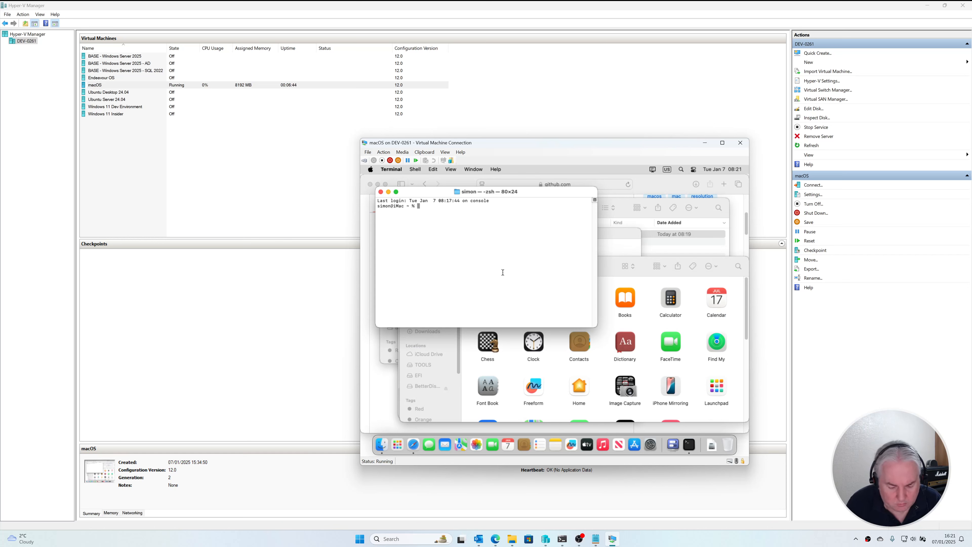
pyautogui.write('ifconfig')
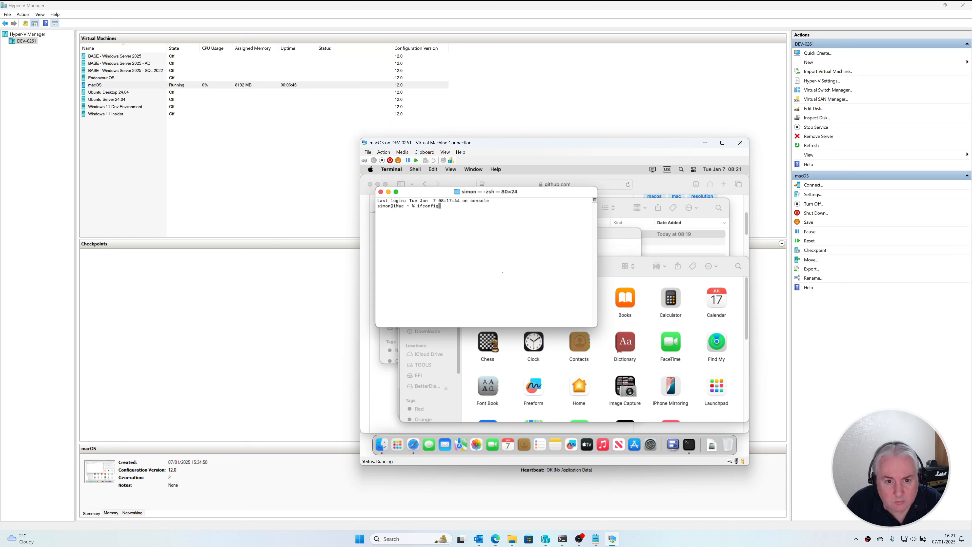
pyautogui.press('Return')
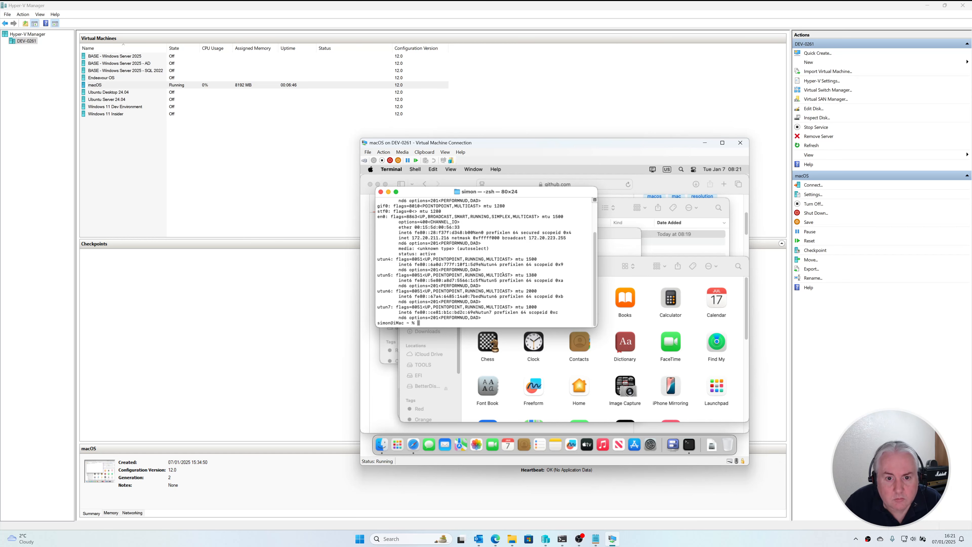
# - In the VM settings, switch the Network Adapter's virtual switch to External Switch and apply
pyautogui.click(366, 161)
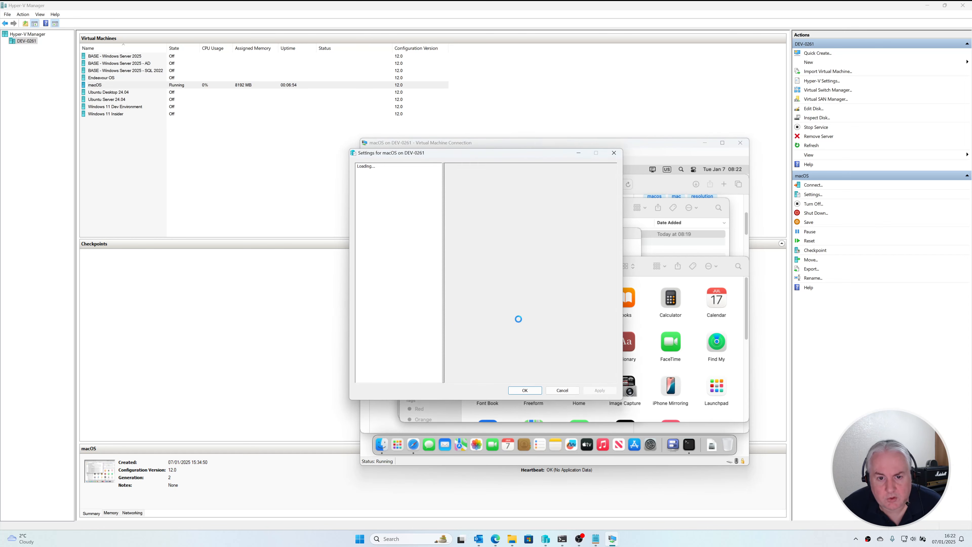
pyautogui.click(389, 278)
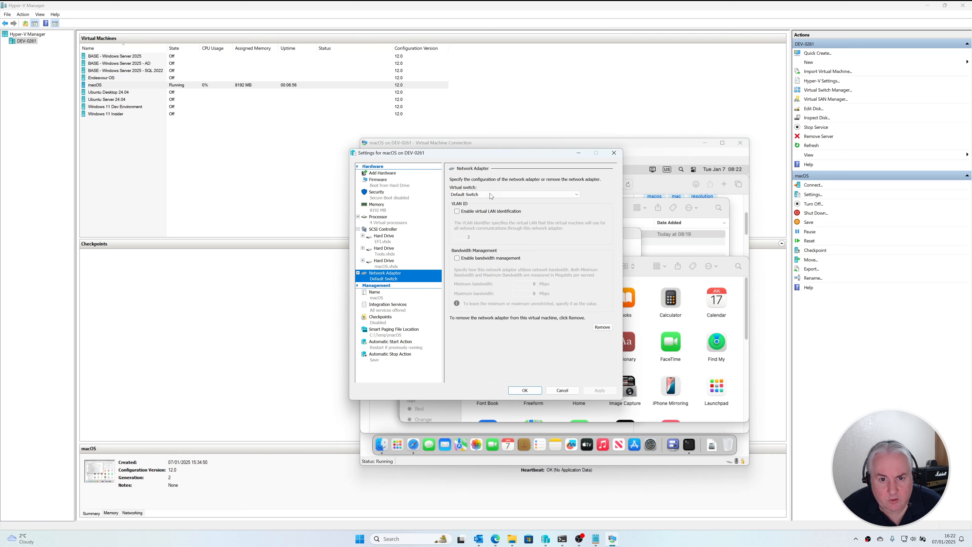
pyautogui.click(488, 193)
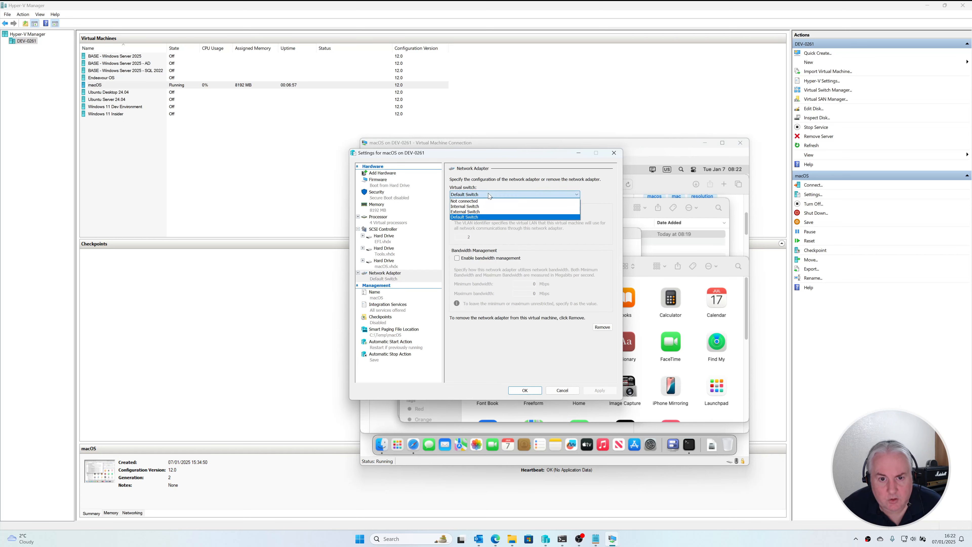
pyautogui.click(478, 212)
pyautogui.click(596, 390)
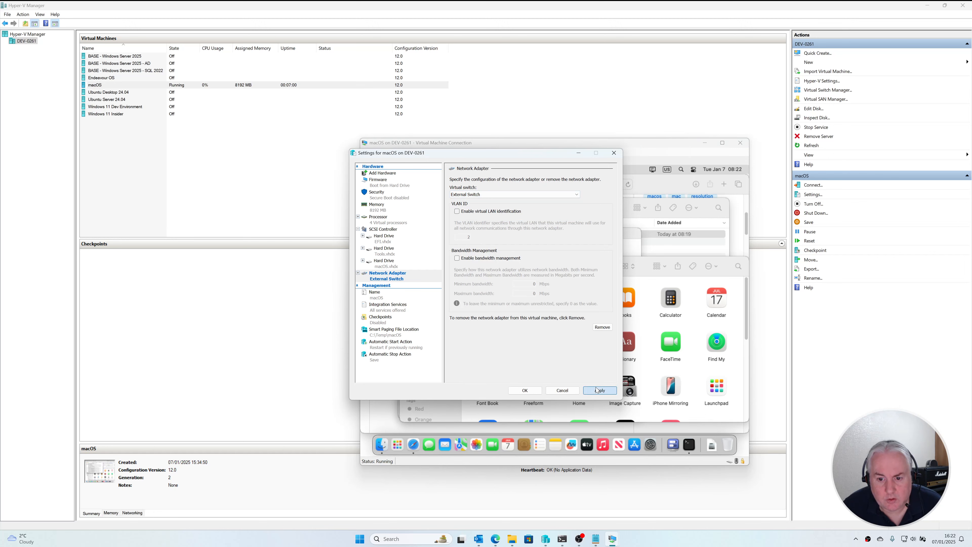
pyautogui.click(524, 390)
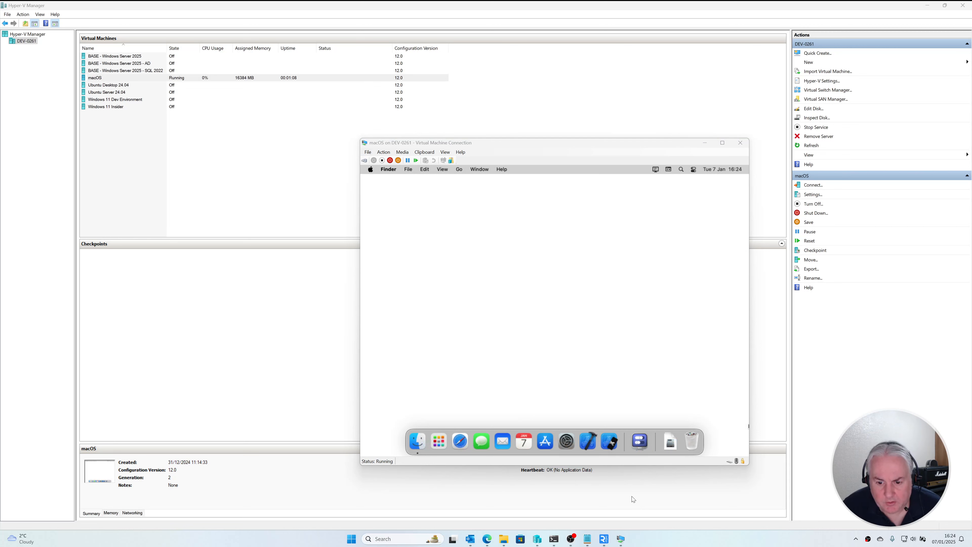
# - Bring up RealVNC Viewer and connect to the DEV-004 entry from the address book
pyautogui.click(604, 540)
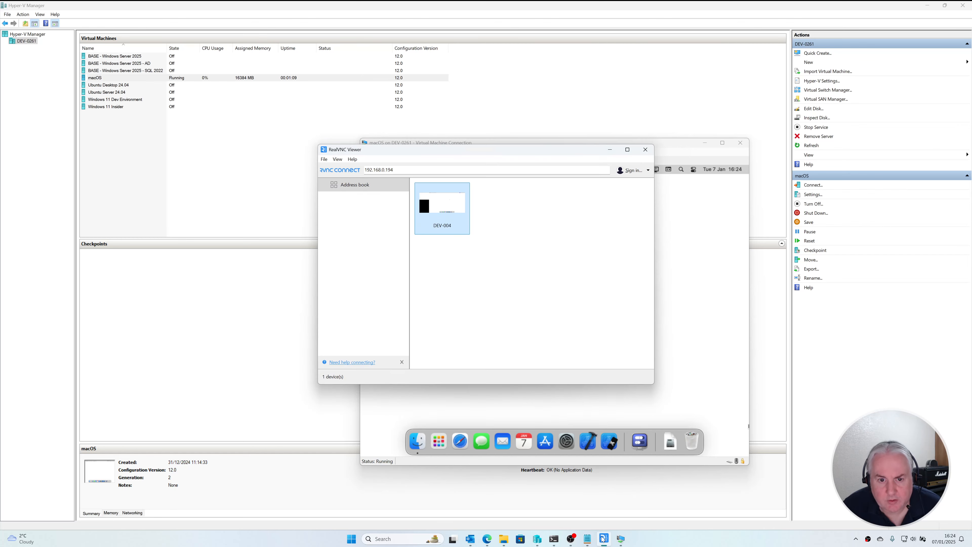
pyautogui.doubleClick(453, 210)
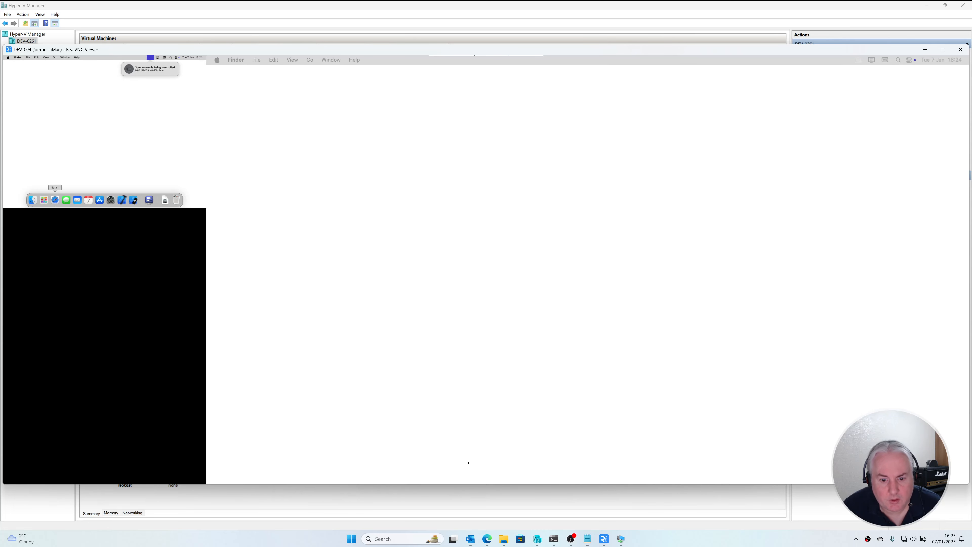
# - Open Safari on the remote Mac's main display, minimise it and quit it, then launch Xcode
pyautogui.moveTo(480, 483)
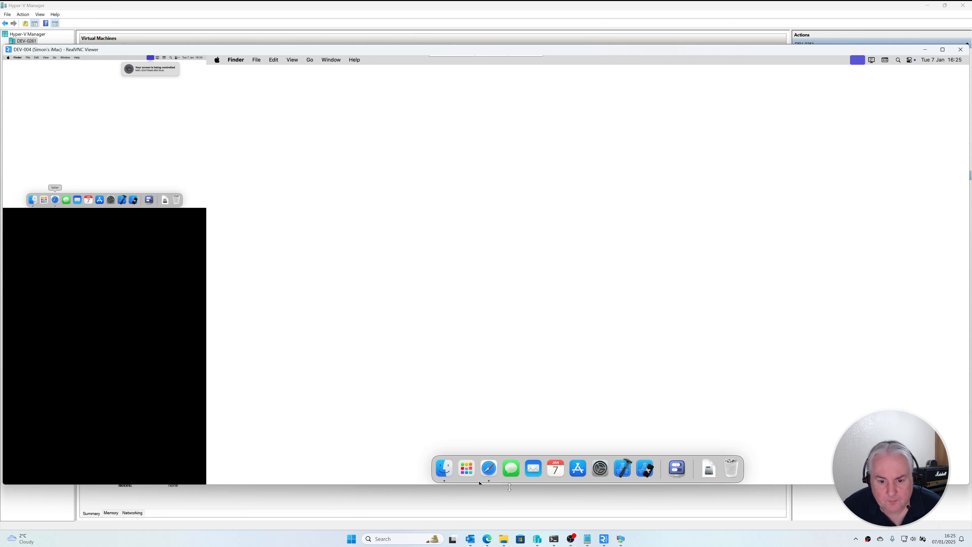
pyautogui.click(492, 470)
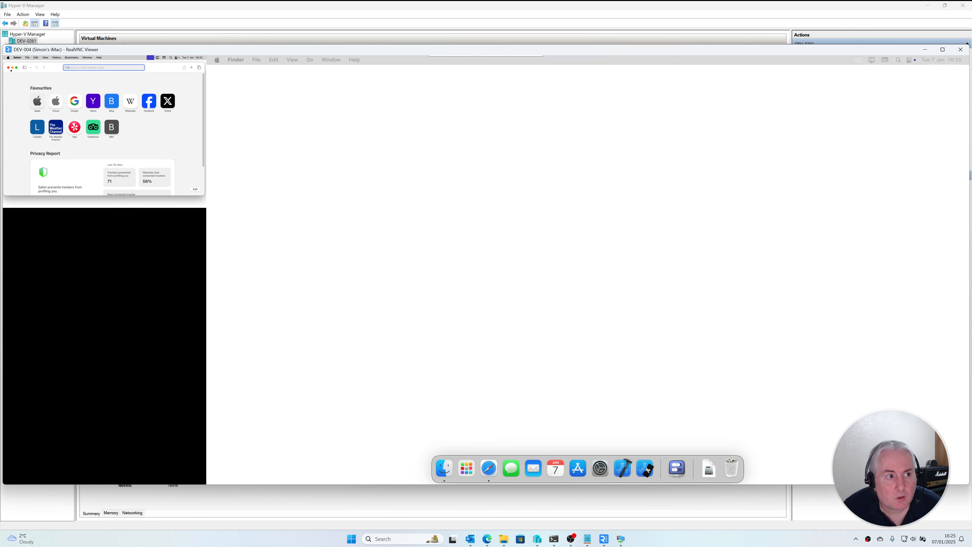
pyautogui.moveTo(479, 134); pyautogui.dragTo(487, 136)
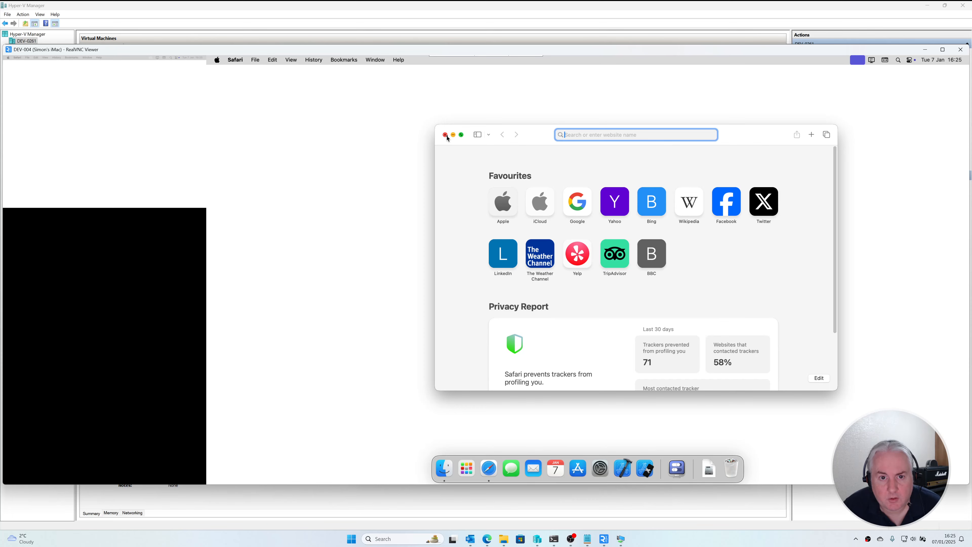
pyautogui.click(453, 135)
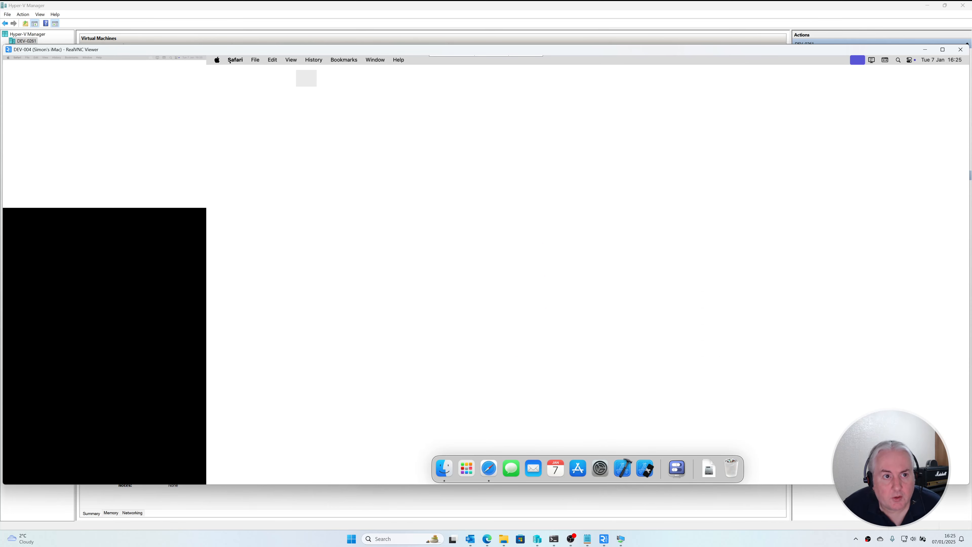
pyautogui.click(235, 60)
pyautogui.click(248, 192)
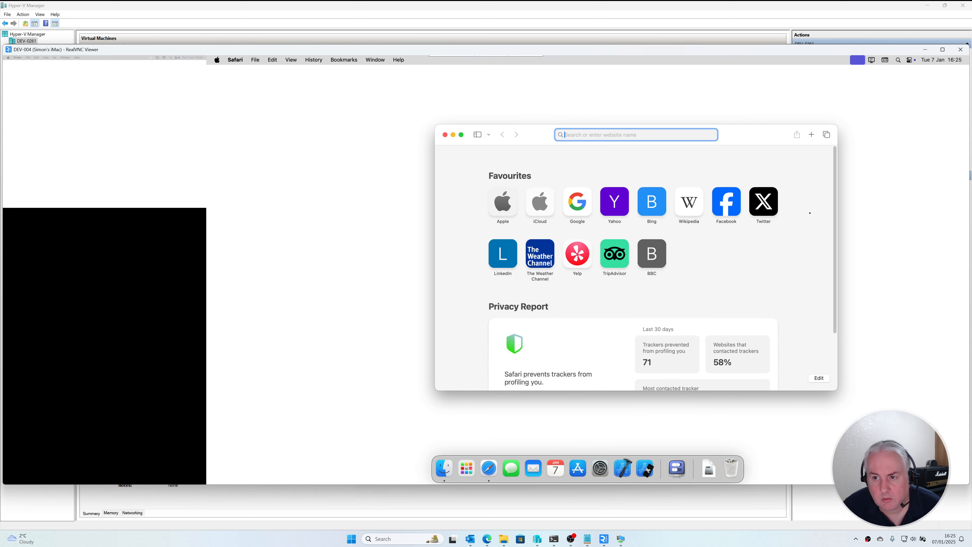
pyautogui.click(623, 474)
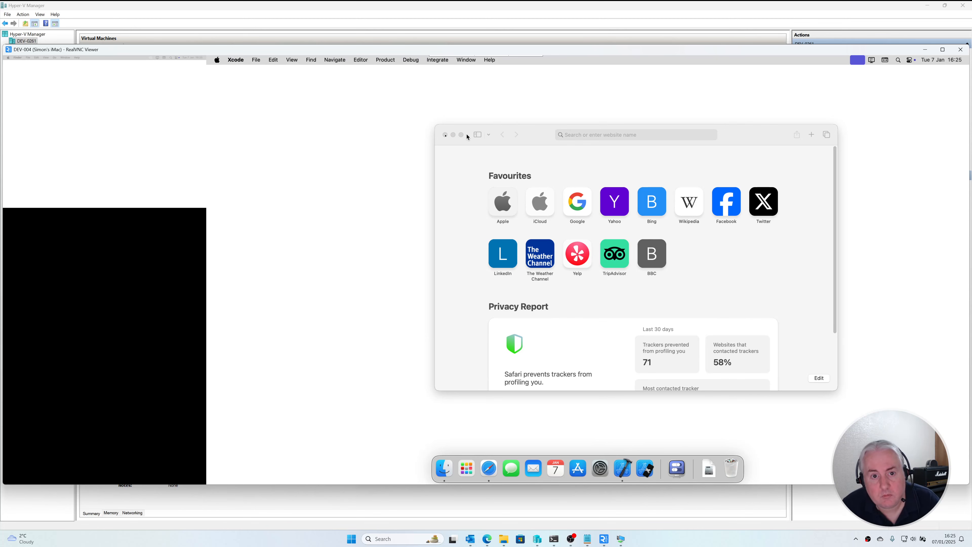
# - Move the Xcode welcome window onto the main display and start the iPhone SE Simulator beside Safari
pyautogui.click(447, 139)
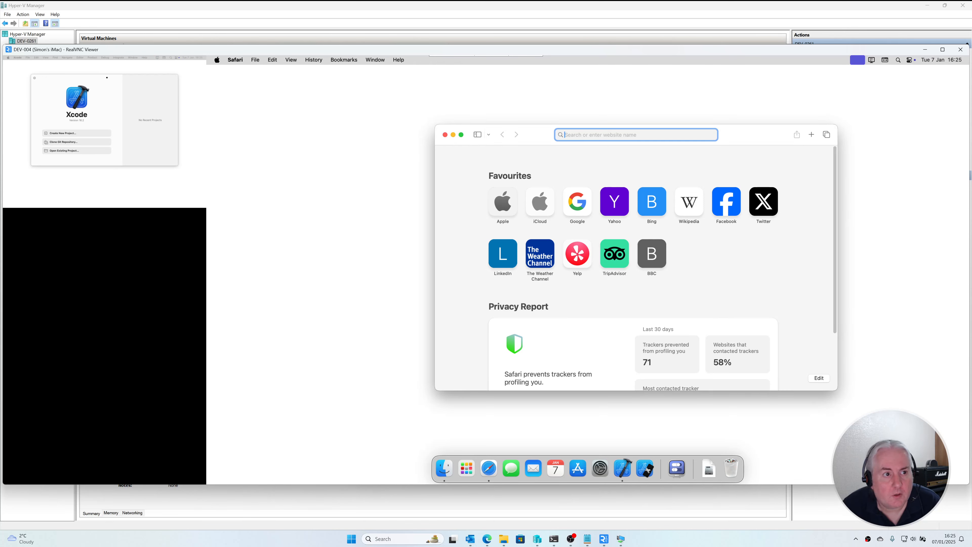
pyautogui.moveTo(107, 78); pyautogui.dragTo(534, 141)
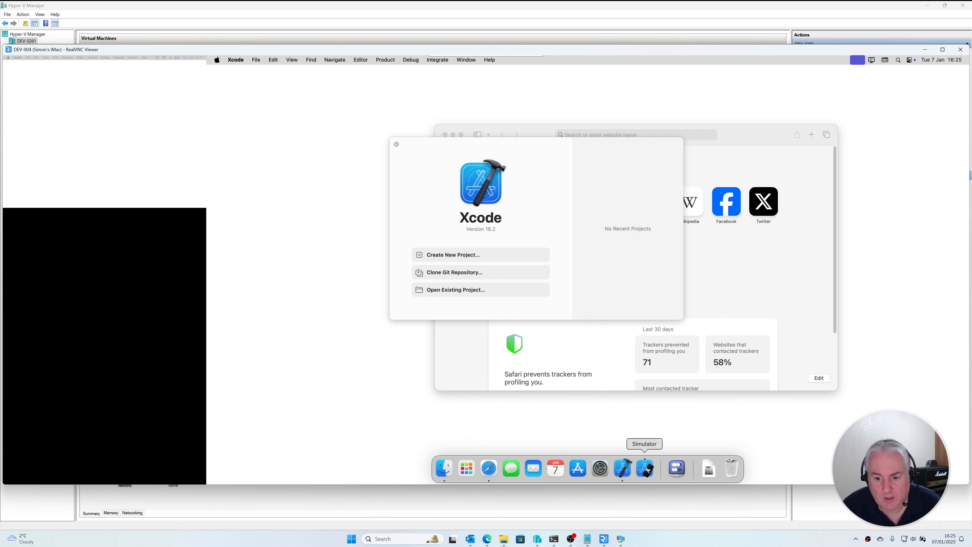
pyautogui.click(645, 465)
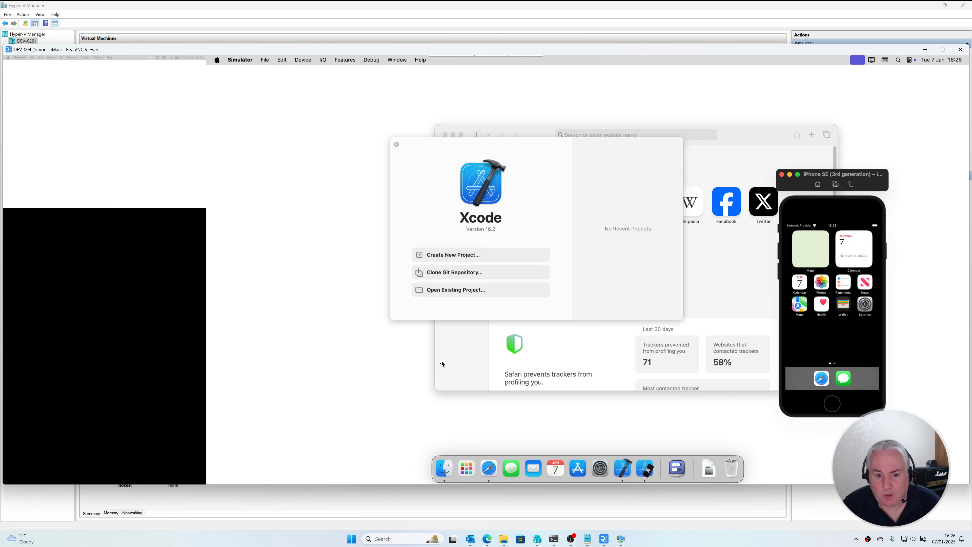
pyautogui.click(465, 362)
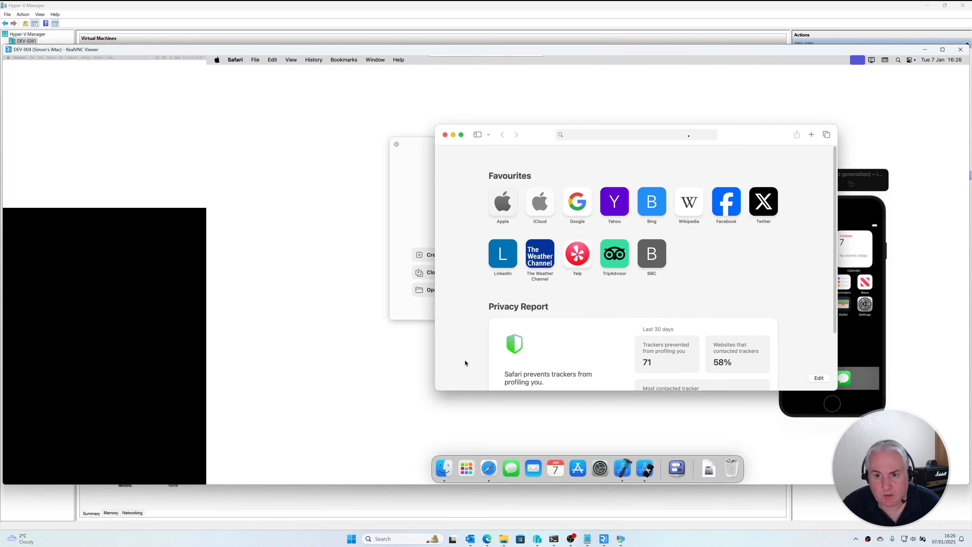